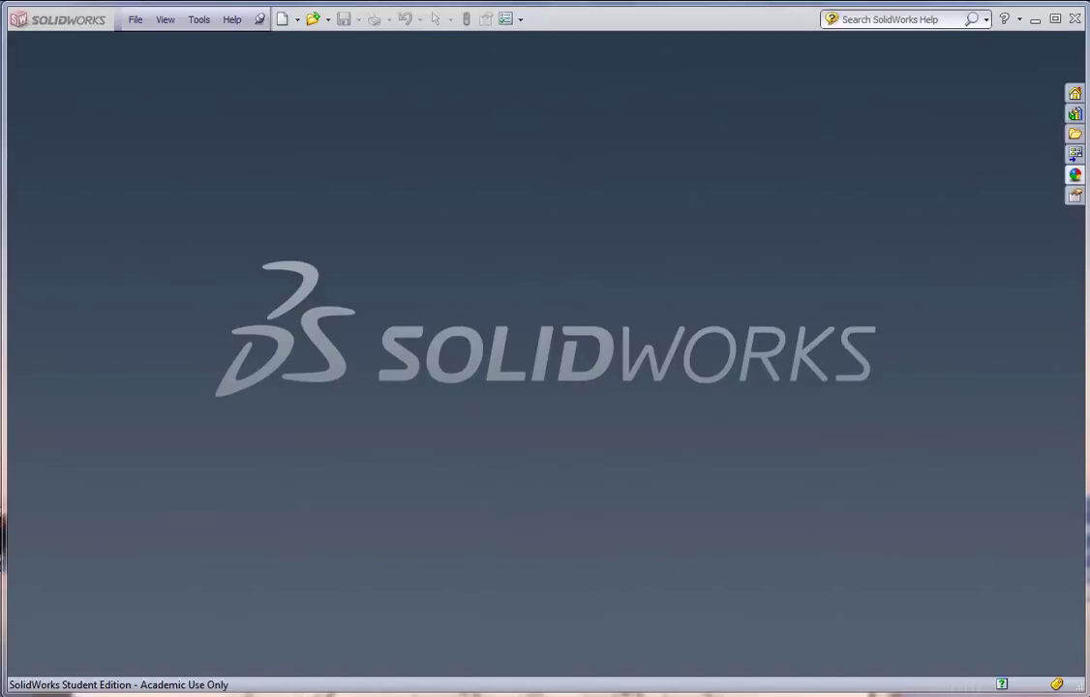
- Bring the SolidWorks Advanced PDF forward at page 49, Exercise 18 'Using Sweeps with Guide Curves'
key(alt+Tab)
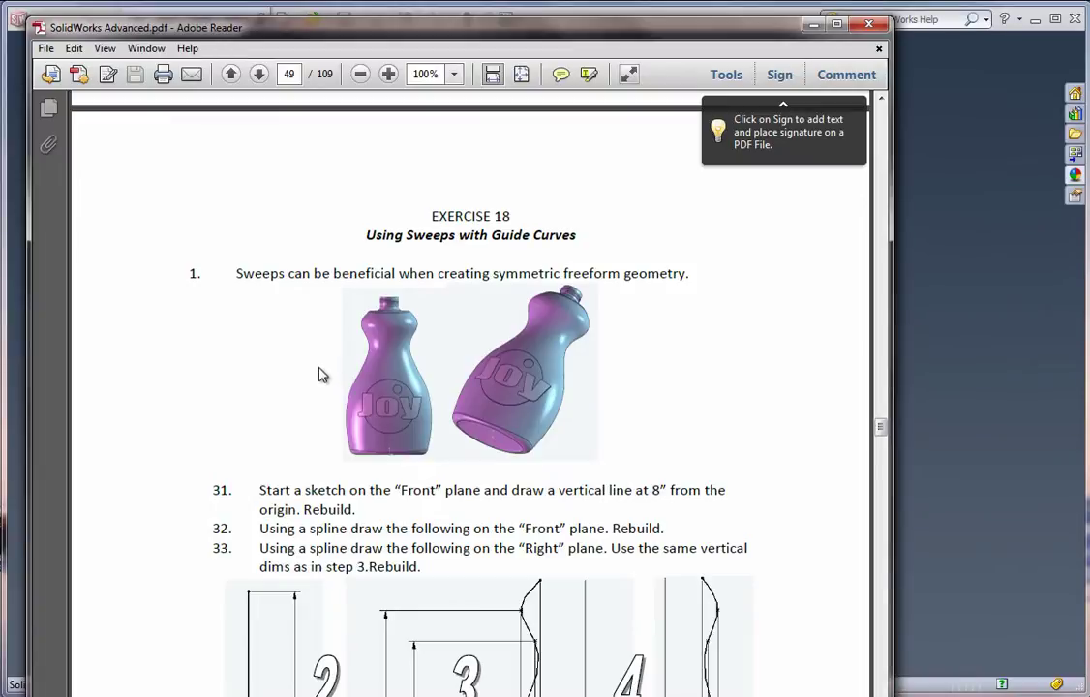
scroll(322, 375, down, 1)
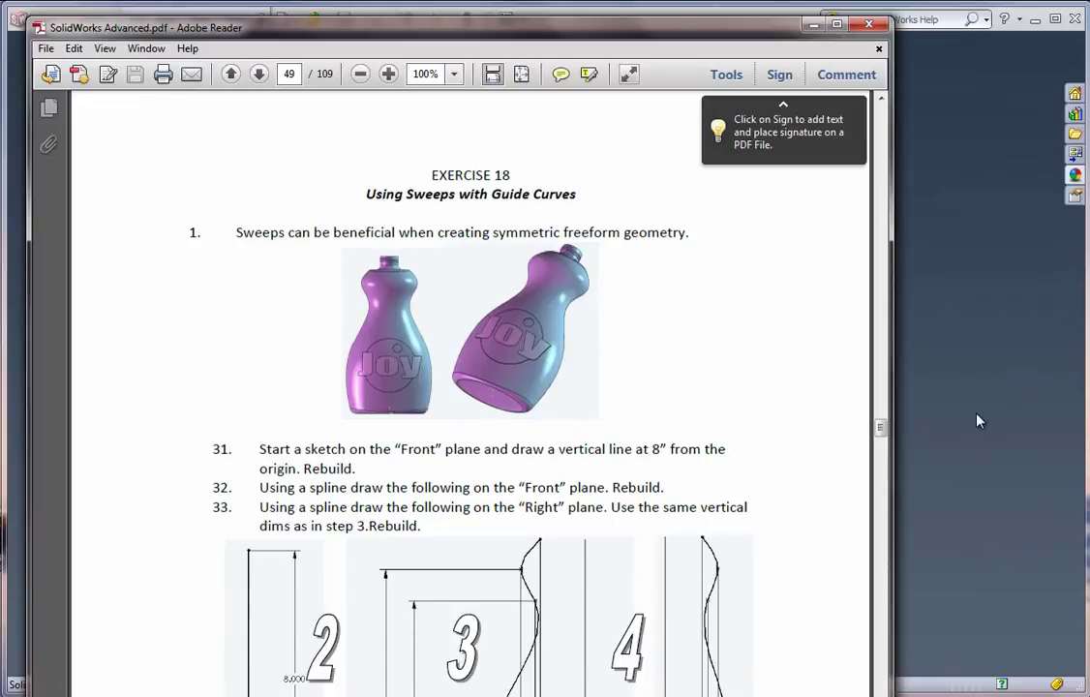
- Create a new blank Part document, Part2, from File > New
click(942, 414)
click(135, 19)
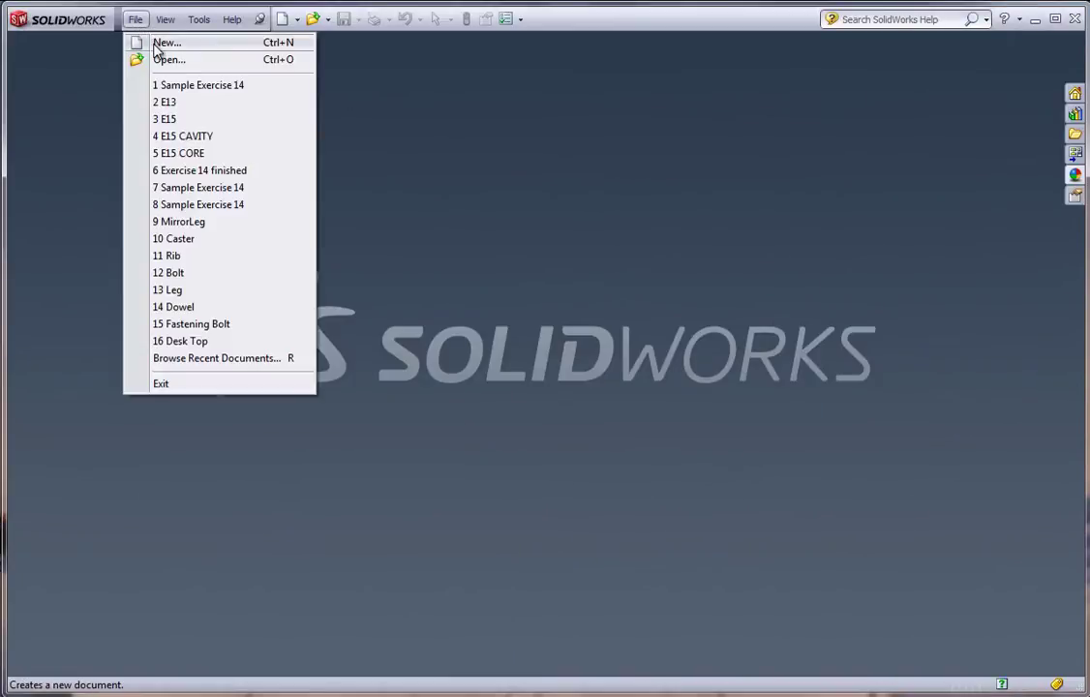
click(154, 43)
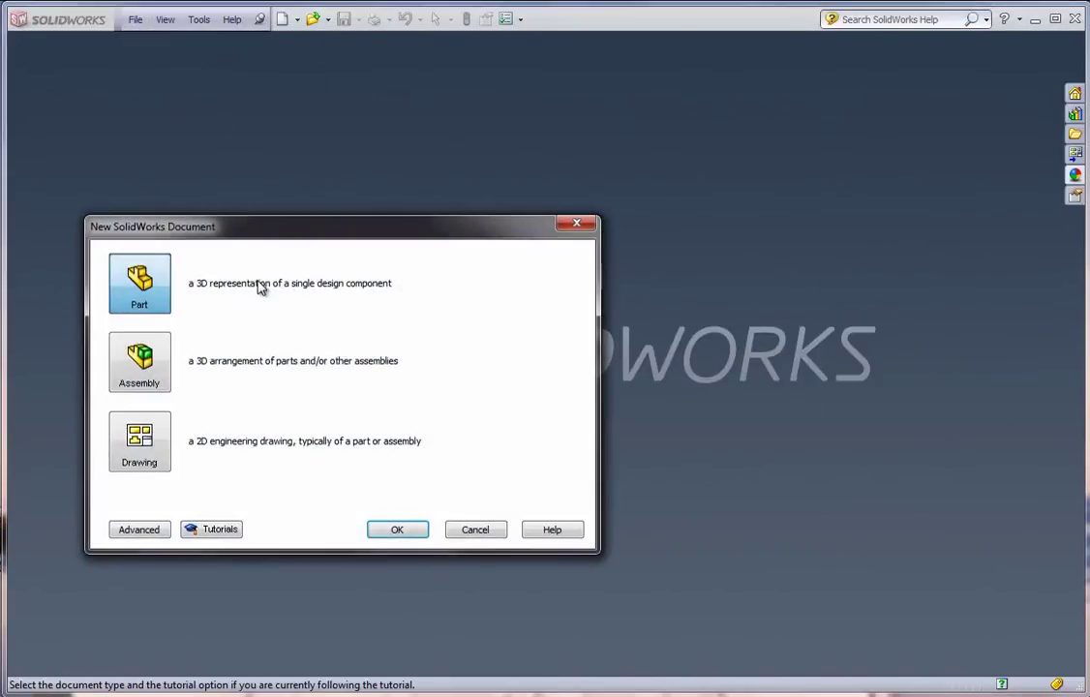
click(385, 533)
- Check the instructions PDF, then return to the Part2 modelling window
click(78, 241)
key(Escape)
key(alt+Tab)
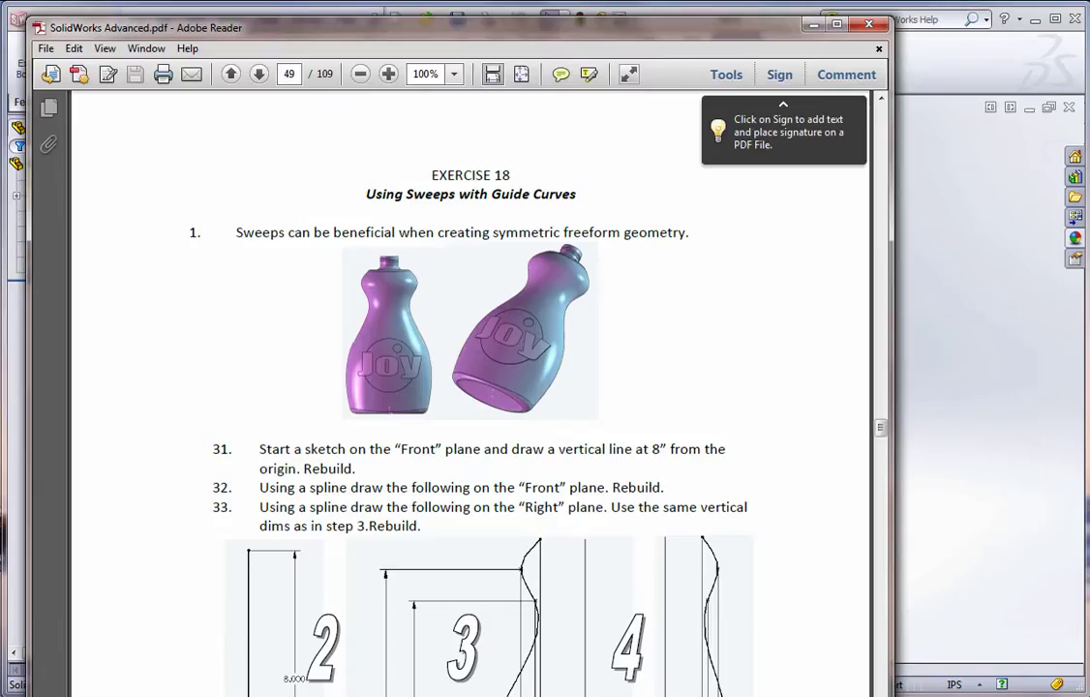
click(944, 452)
- On the Front Plane, draw a vertical line up from the origin dimensioned to 8 inches
click(60, 225)
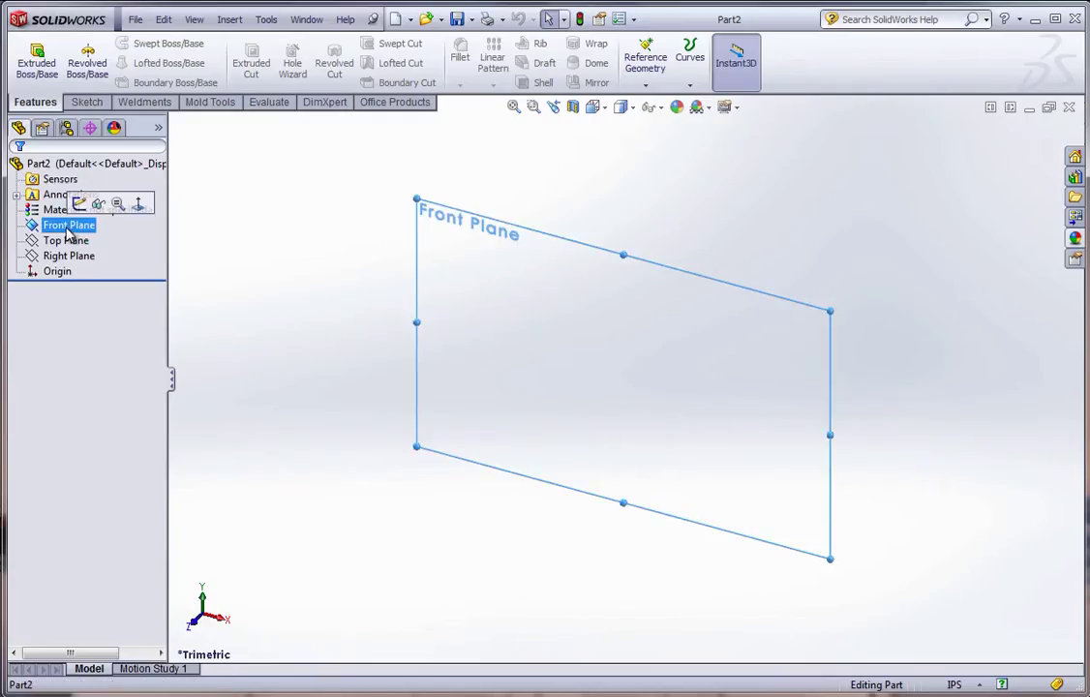
click(80, 204)
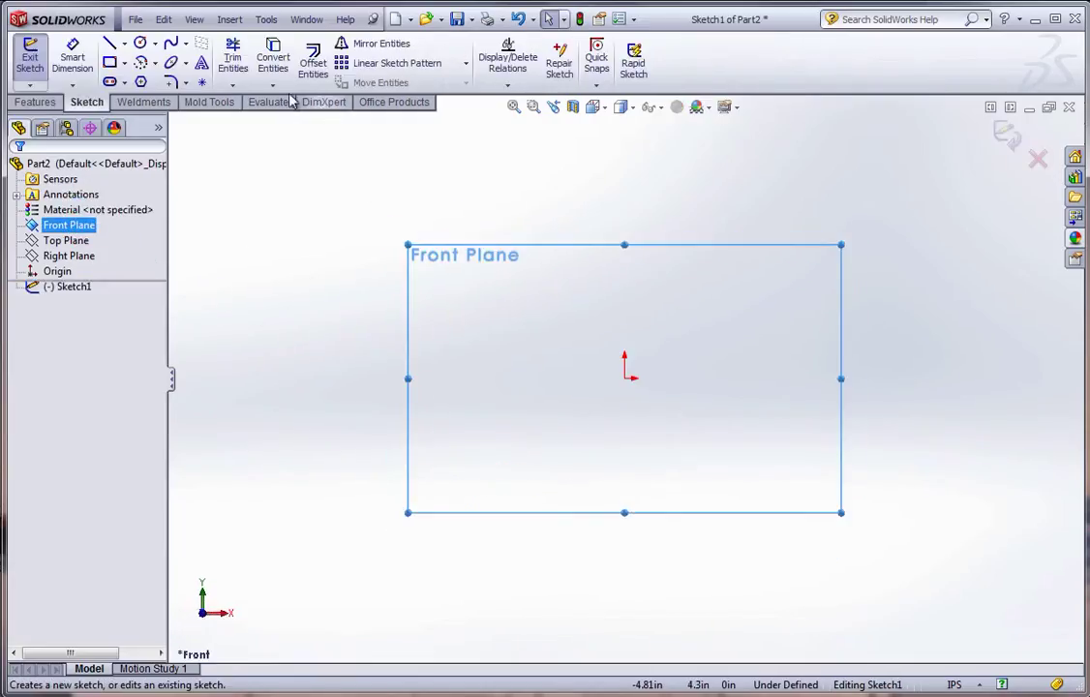
click(111, 45)
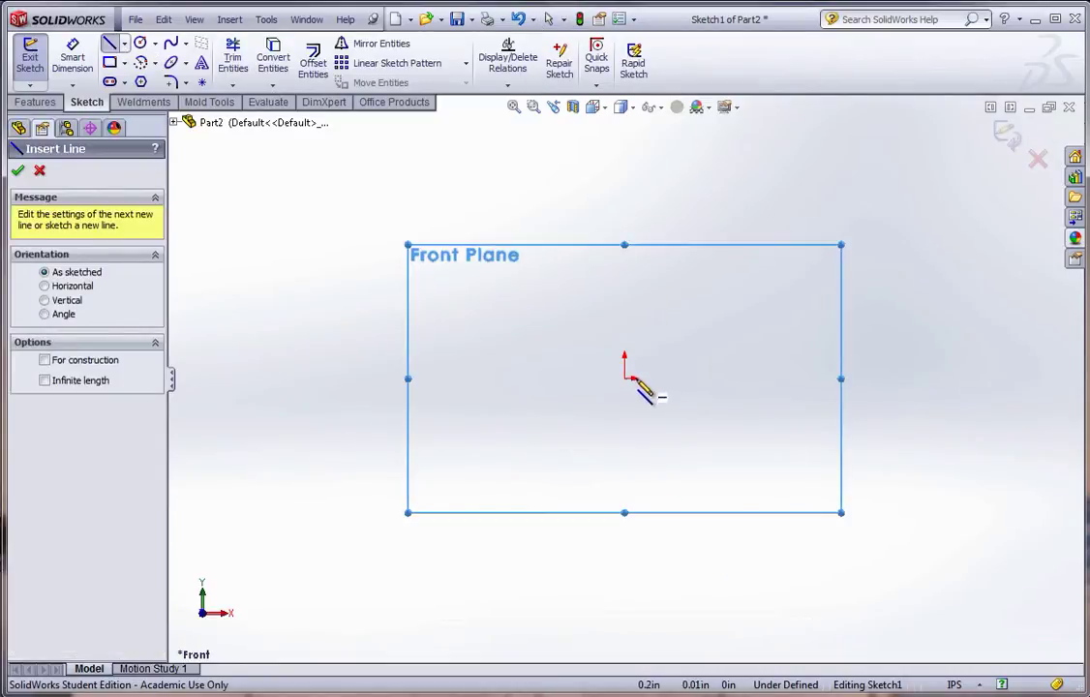
drag(625, 379, 628, 160)
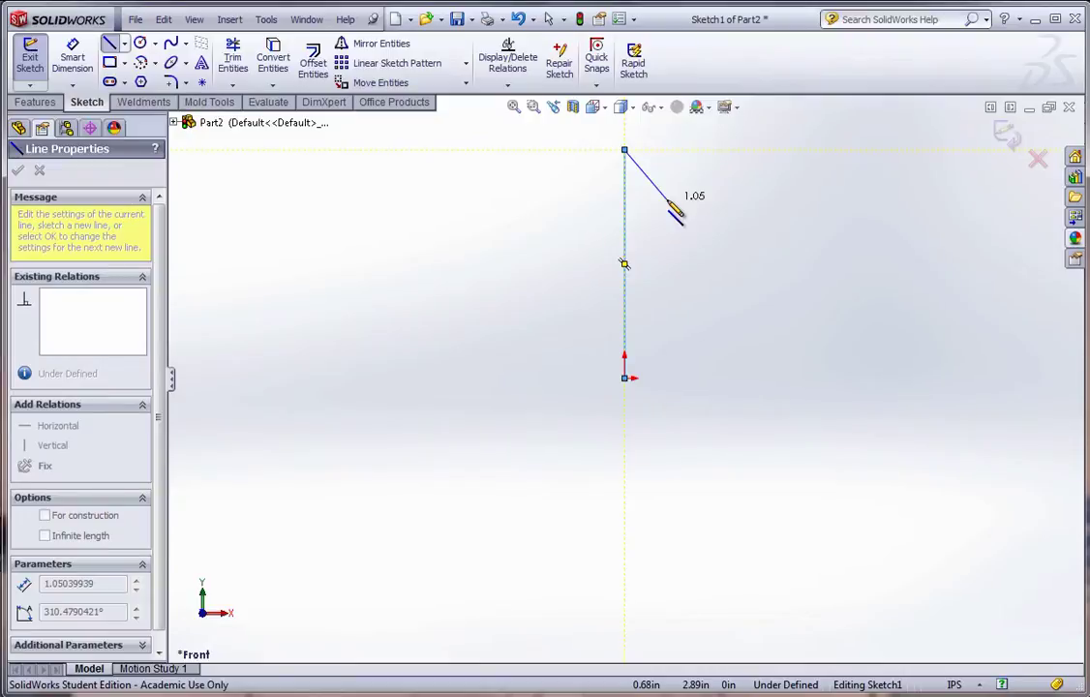
key(Escape)
click(73, 56)
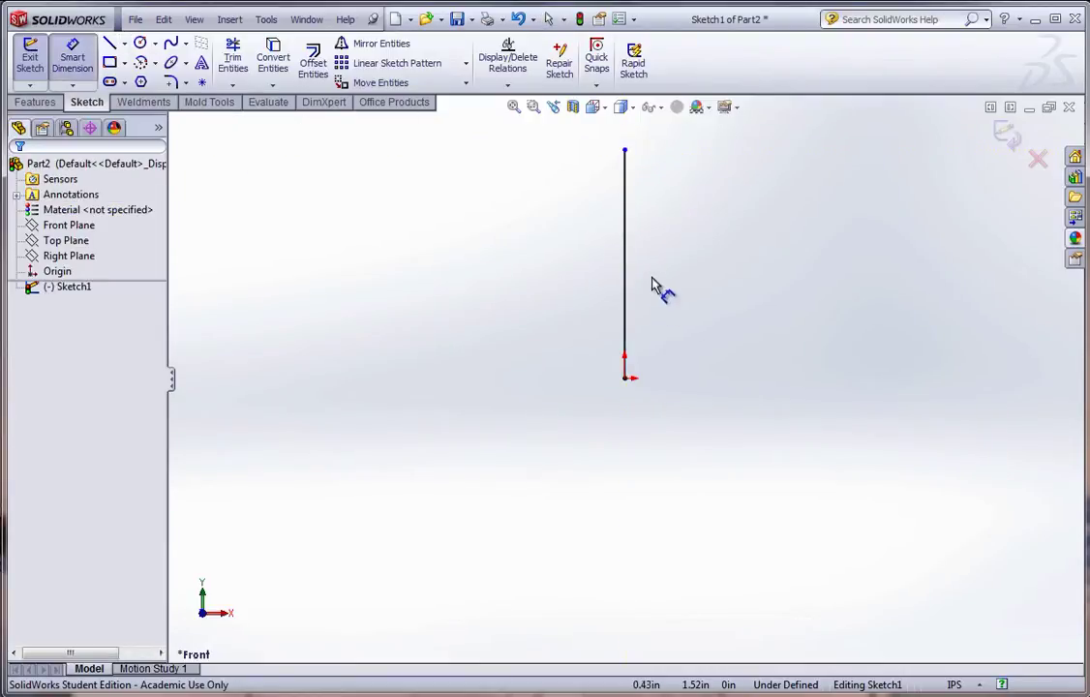
click(626, 260)
click(669, 249)
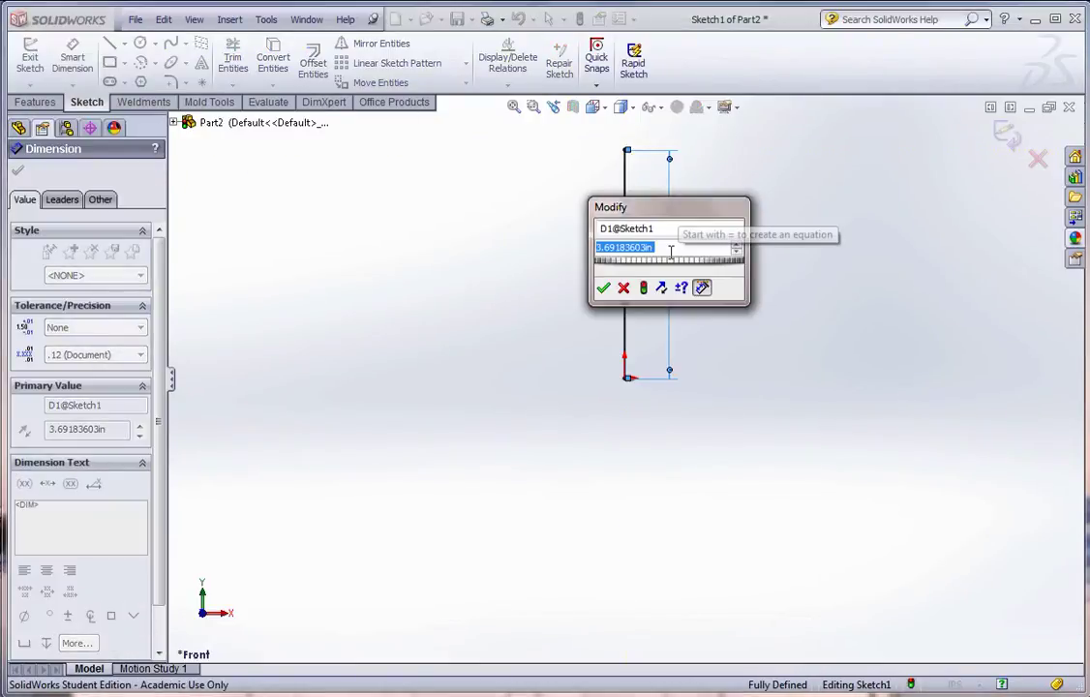
text(8)
key(Return)
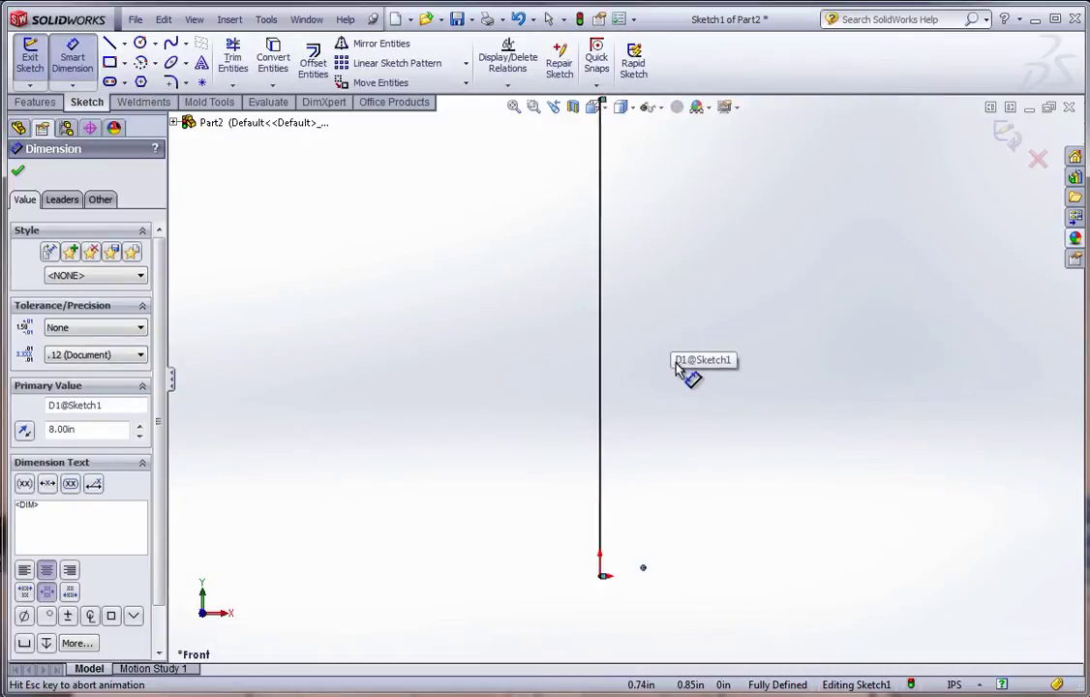
click(687, 407)
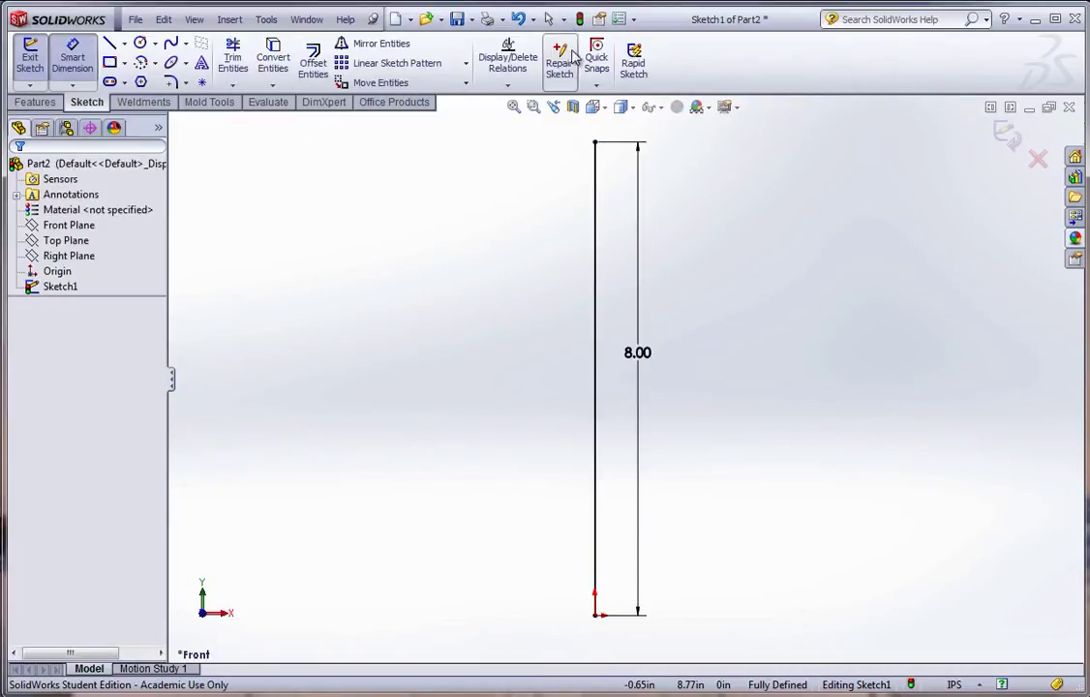
- Exit the sketch and rename Sketch1 to 'PATH'
click(579, 19)
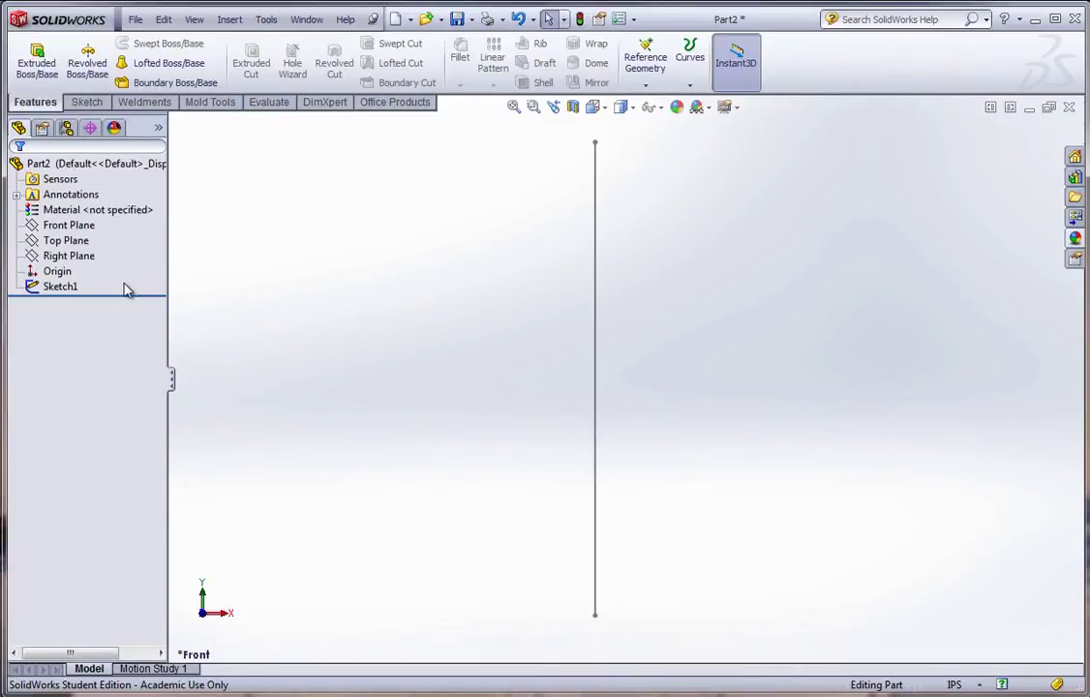
click(77, 290)
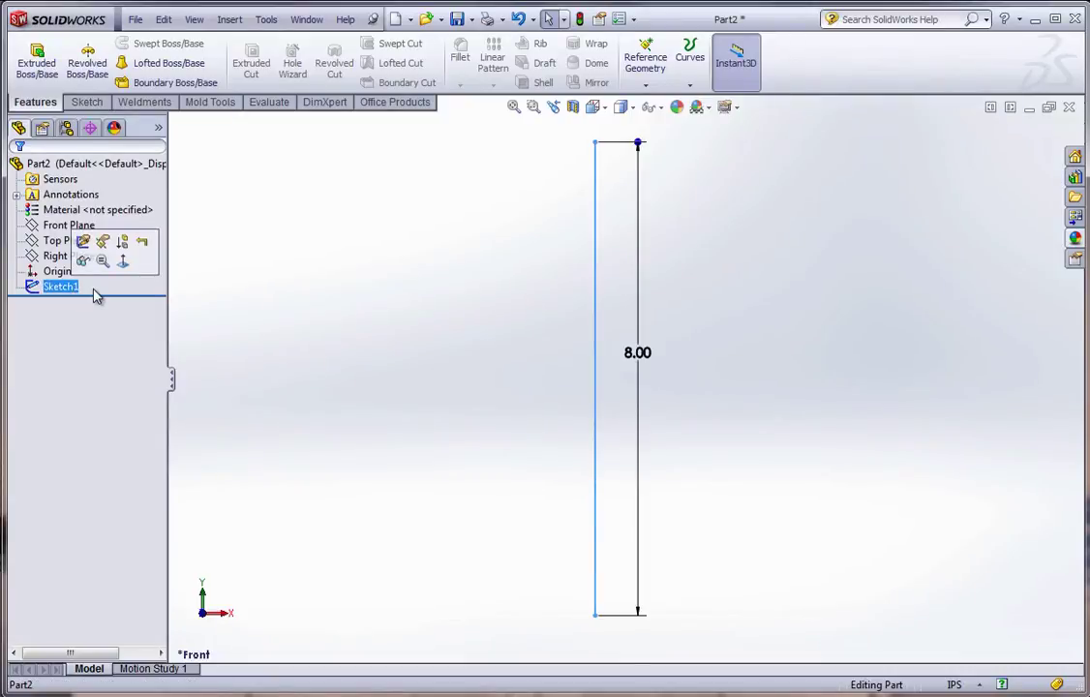
click(96, 294)
text(PAT)
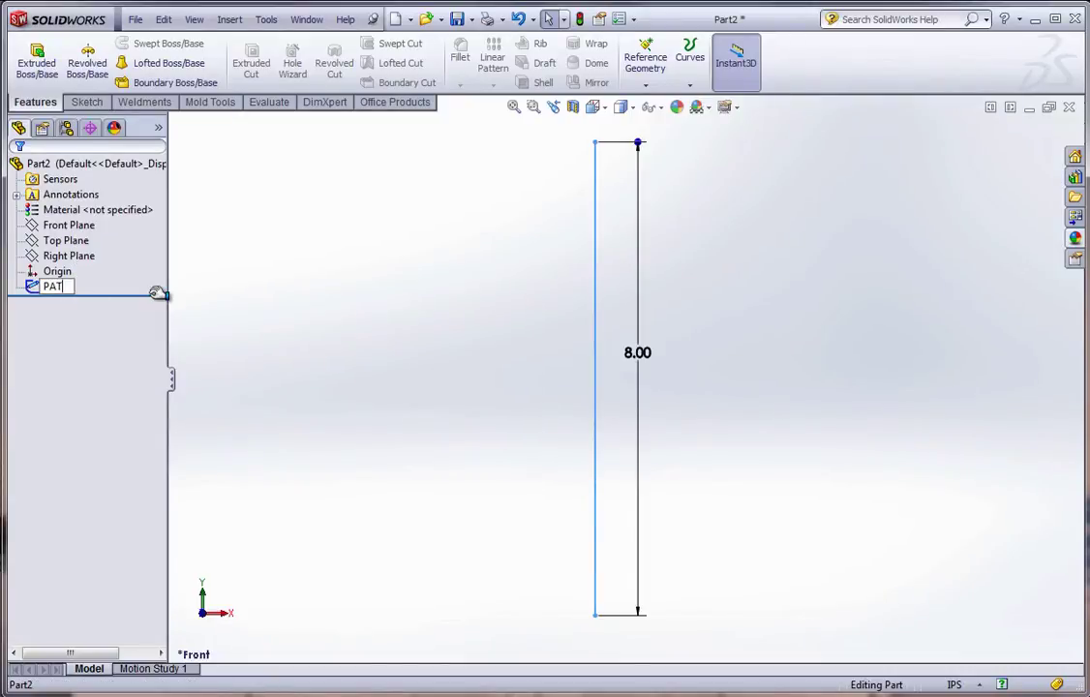
text(H)
click(325, 295)
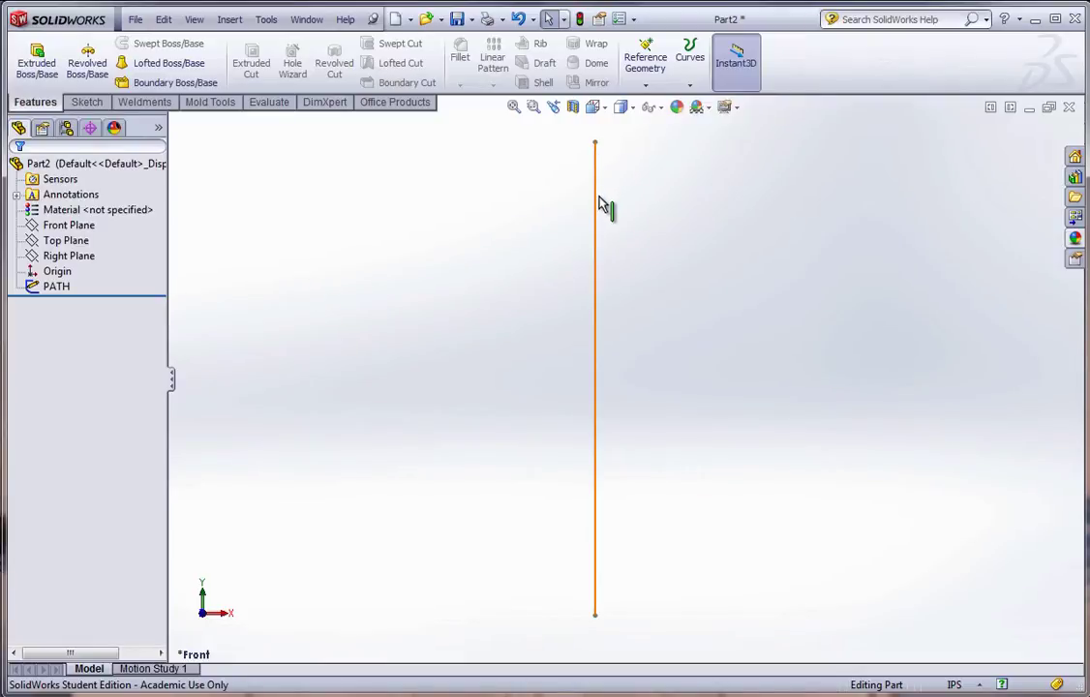
- Start a new sketch on the Front Plane
click(96, 209)
click(68, 224)
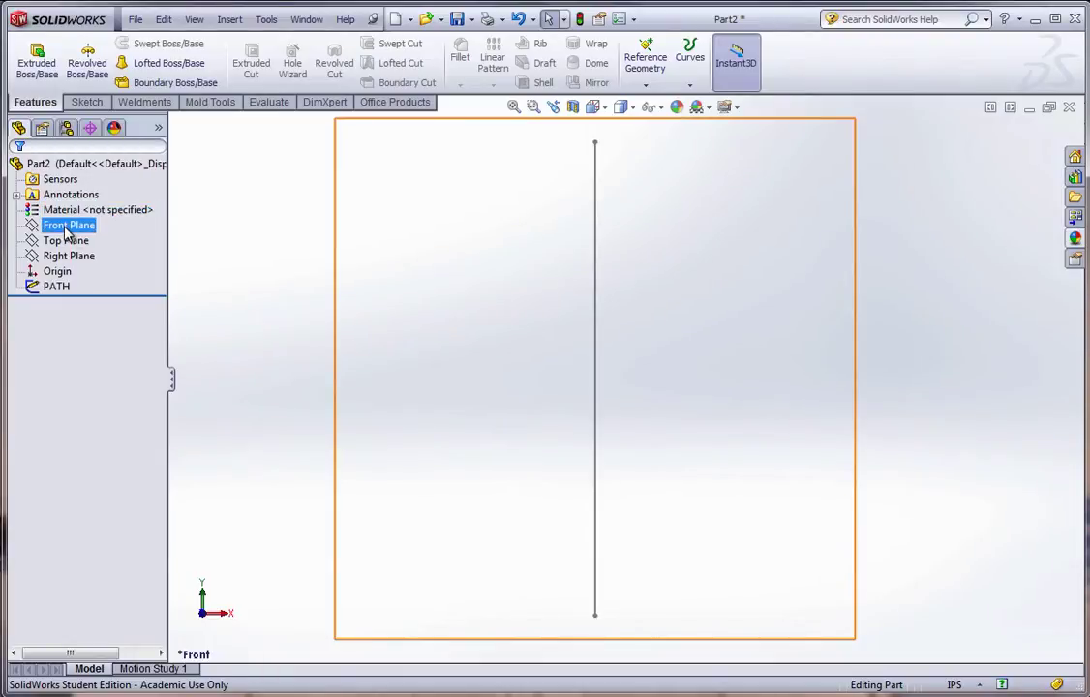
click(78, 202)
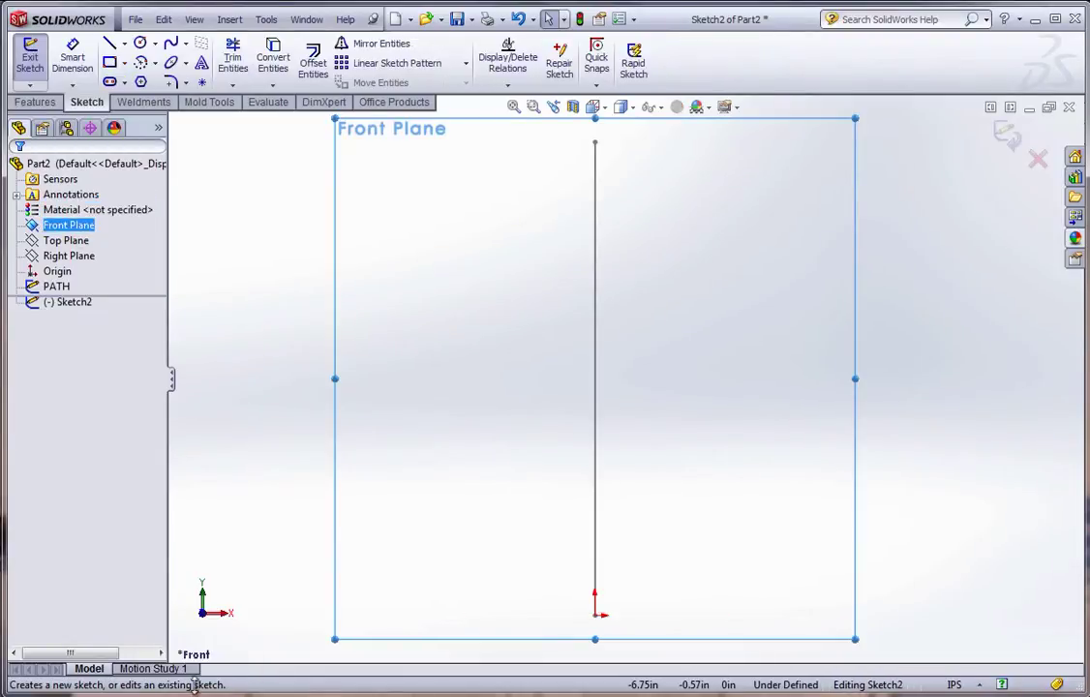
- Scroll the PDF to the steps 31–33 spline profile with heights 7.250, 6.500, 4.000 and .850
key(alt+Tab)
scroll(371, 509, down, 5)
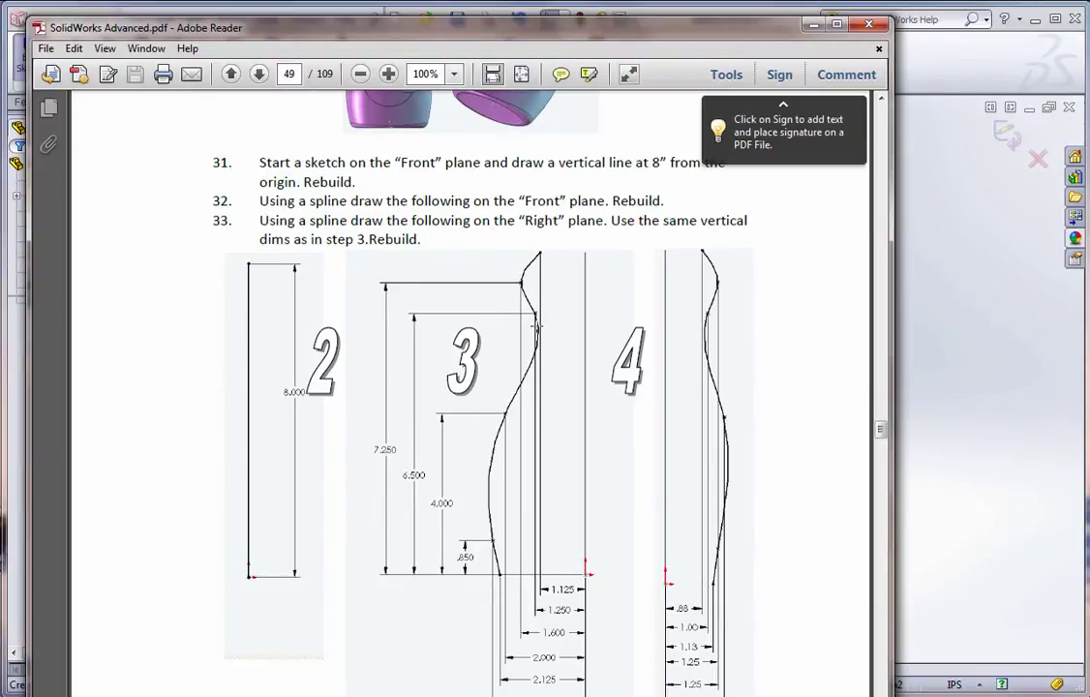
scroll(527, 341, up, 2)
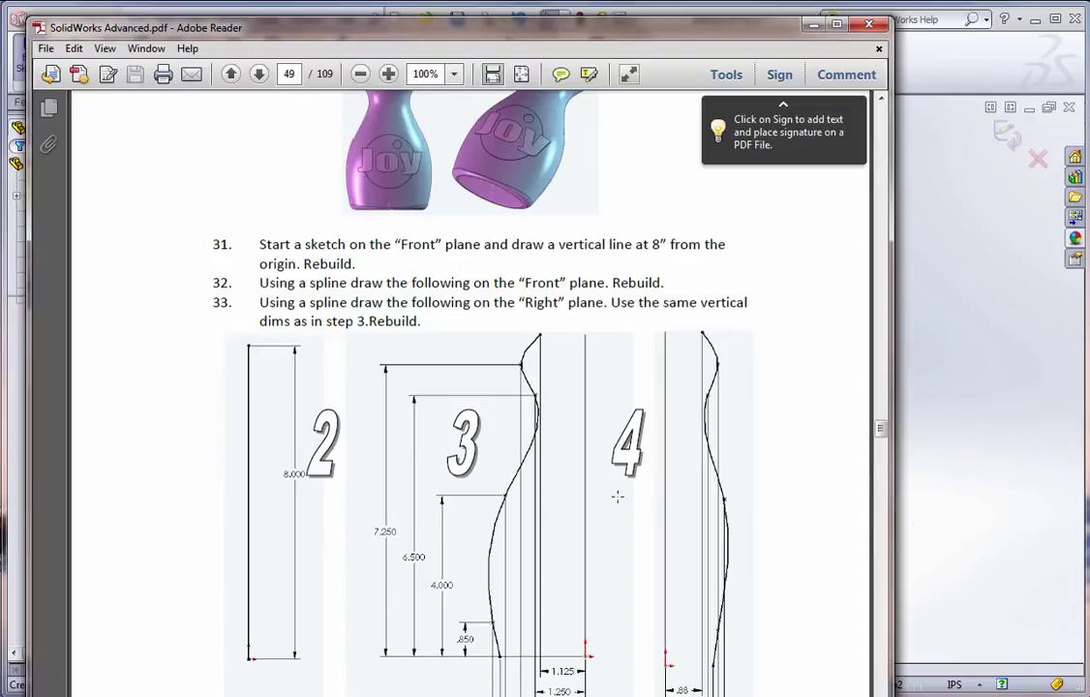
scroll(612, 496, down, 2)
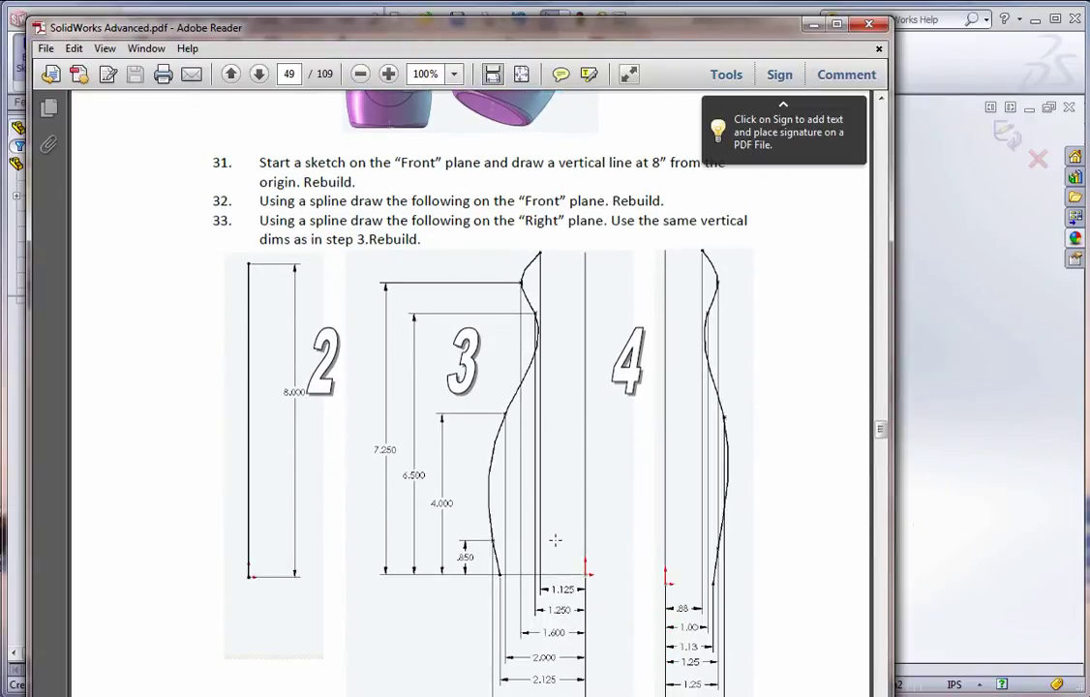
- In Sketch2, draw a nine-point wavy bottle-profile spline from the base up to the neck top
click(915, 513)
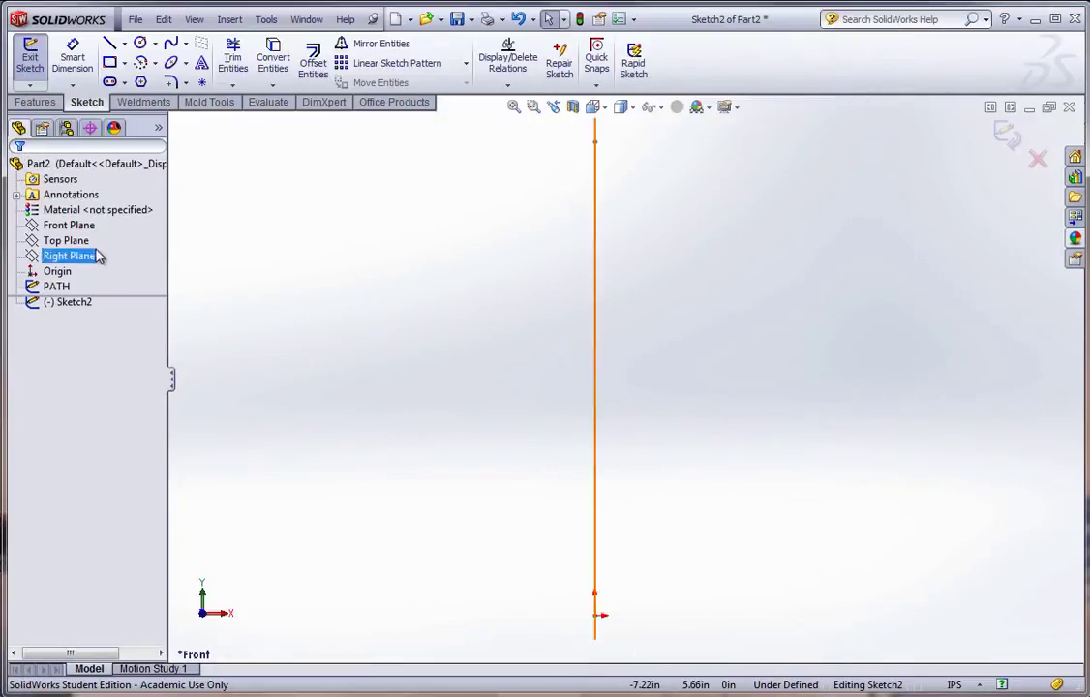
click(67, 232)
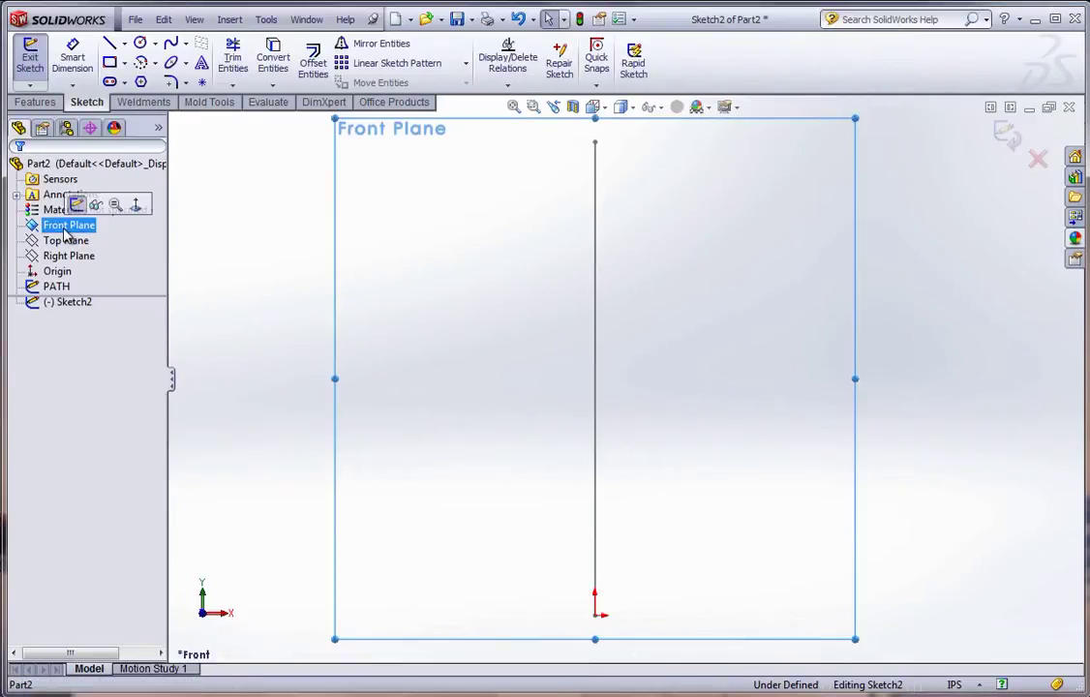
click(229, 213)
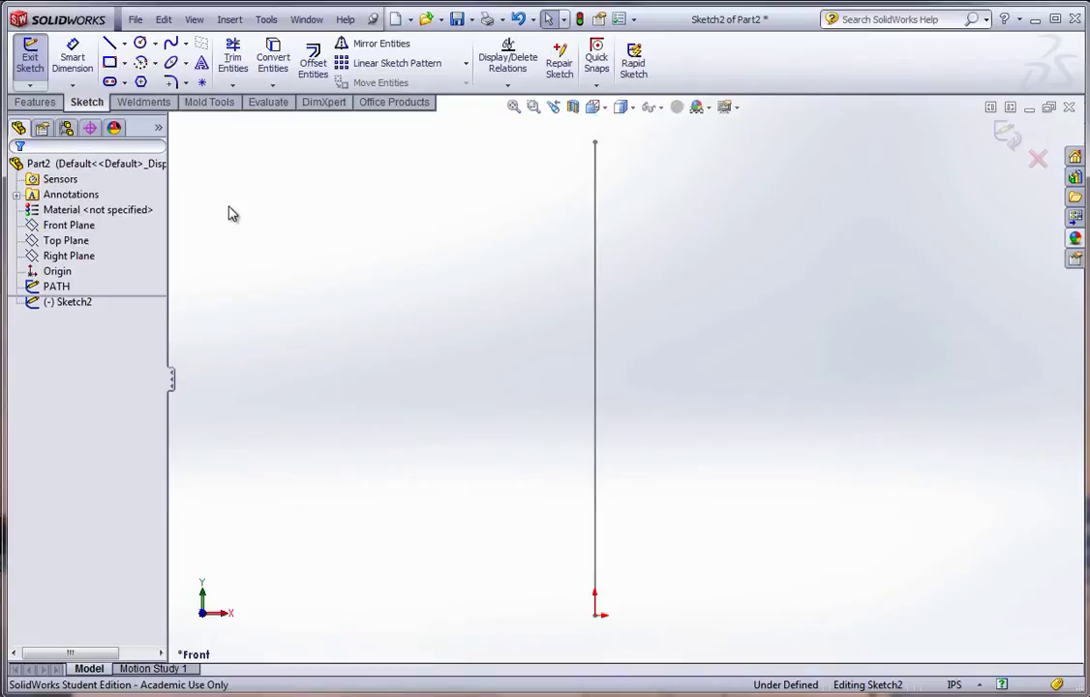
click(170, 44)
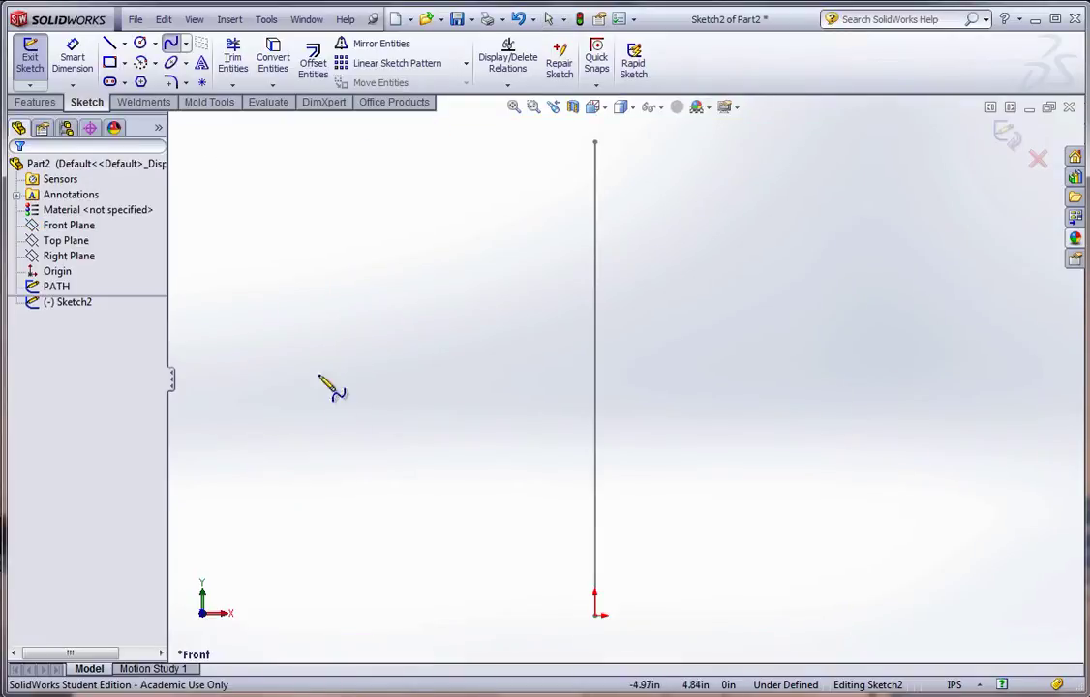
click(471, 616)
click(460, 548)
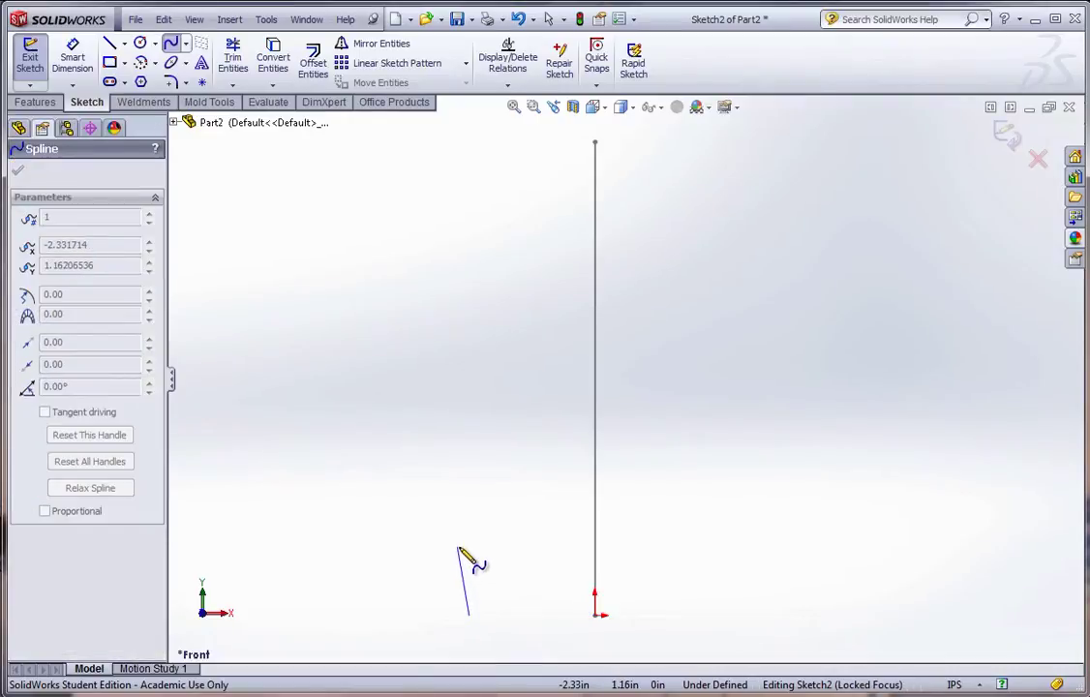
click(492, 361)
click(528, 312)
click(533, 276)
click(501, 222)
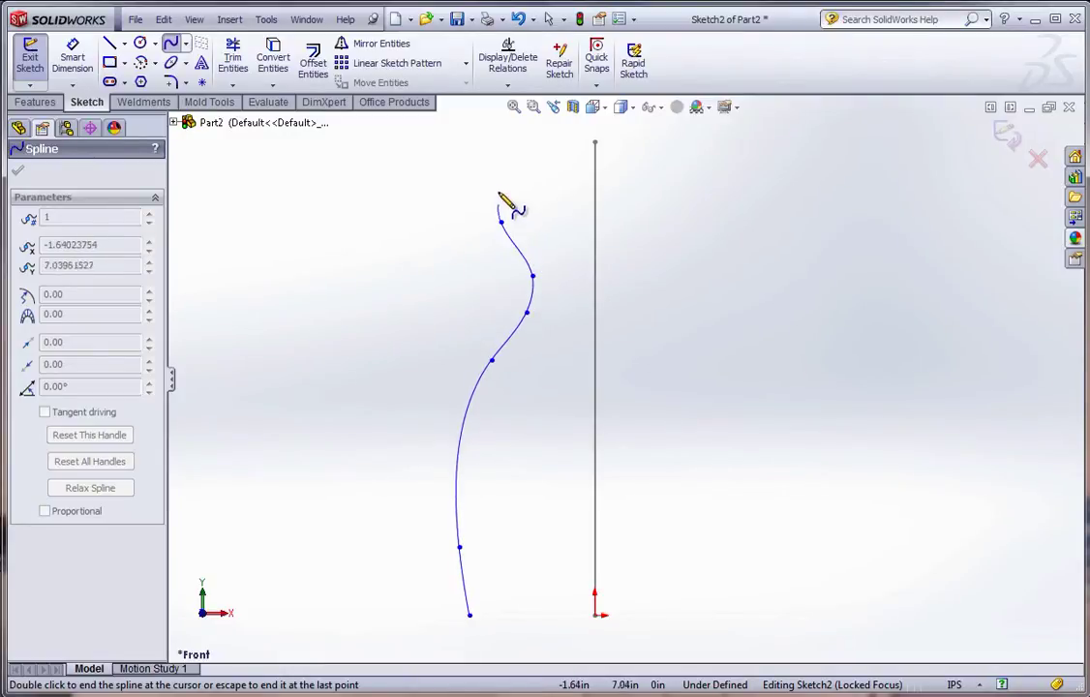
click(501, 175)
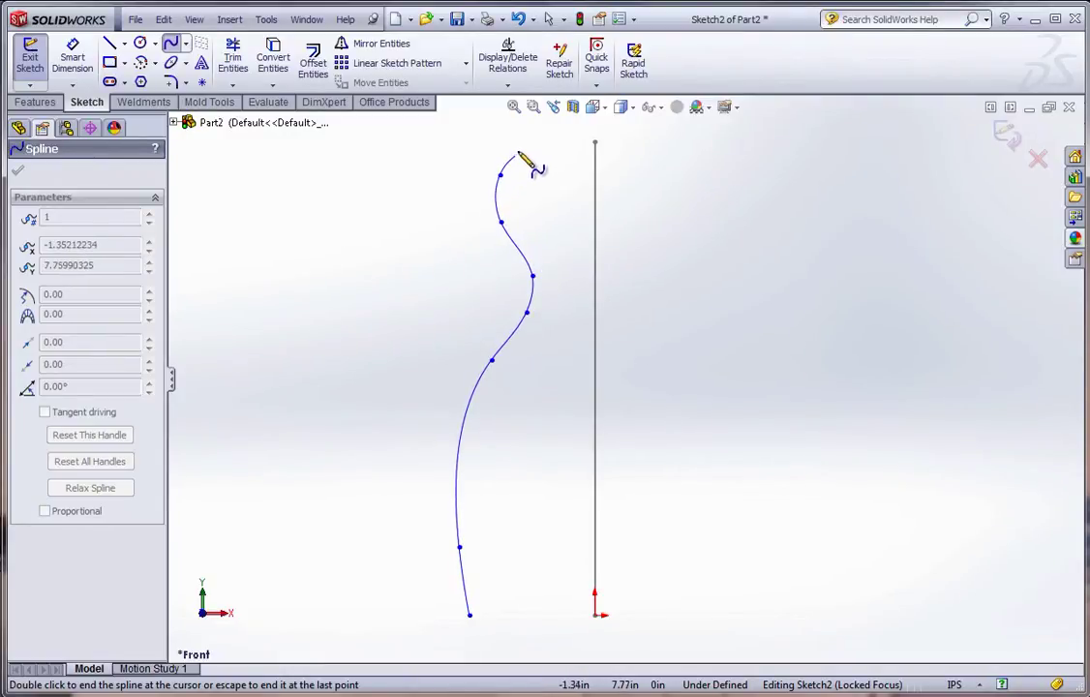
click(519, 149)
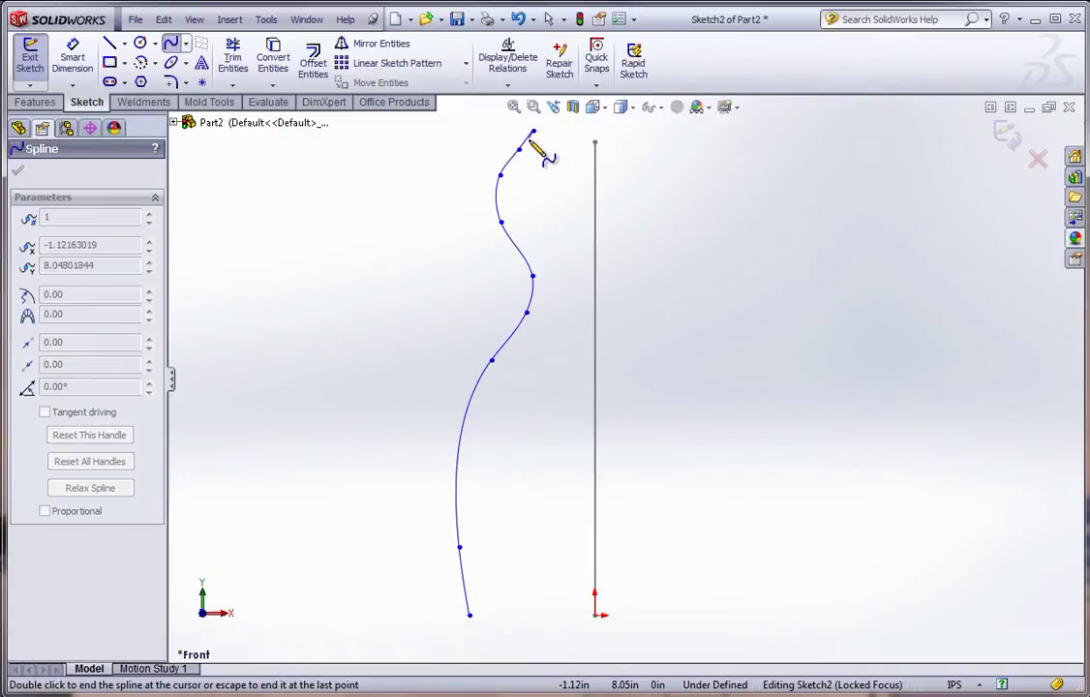
double_click(534, 131)
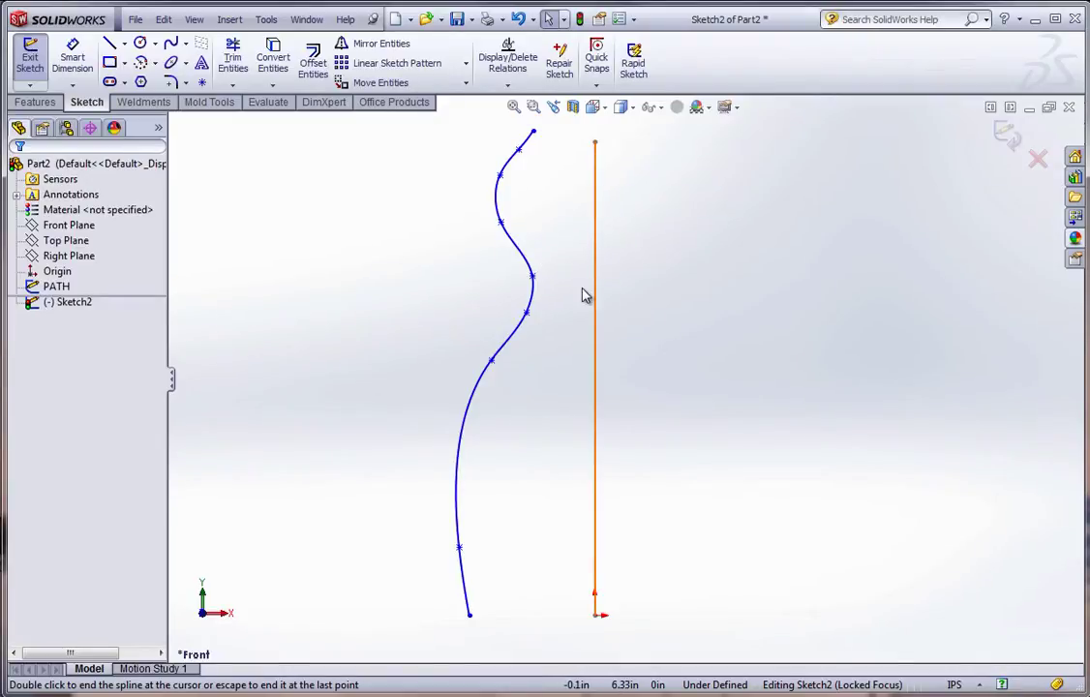
- Relate the spline's bottom endpoint horizontally to the origin, replacing a mistaken Vertical relation, then rebuild
double_click(470, 618)
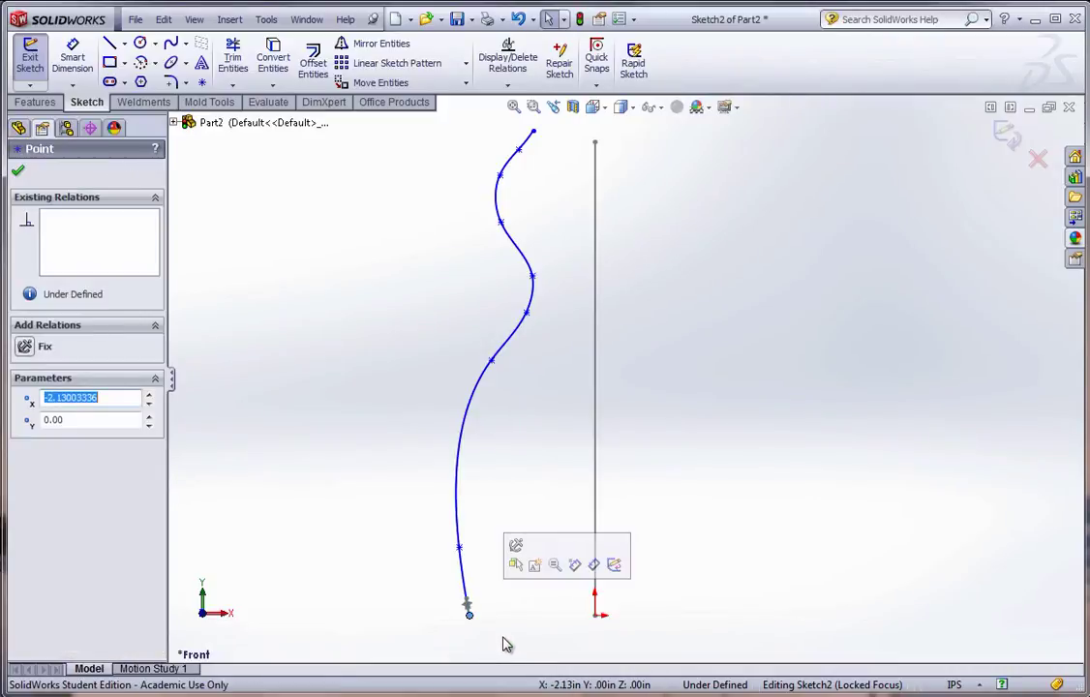
ctrl+click(596, 618)
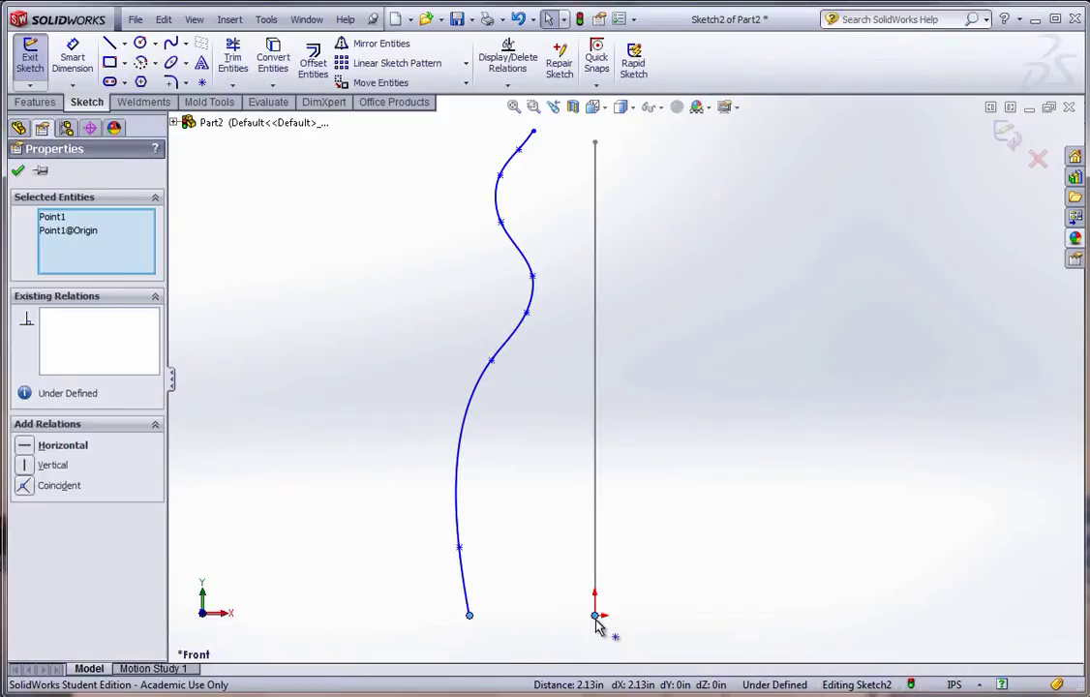
click(29, 468)
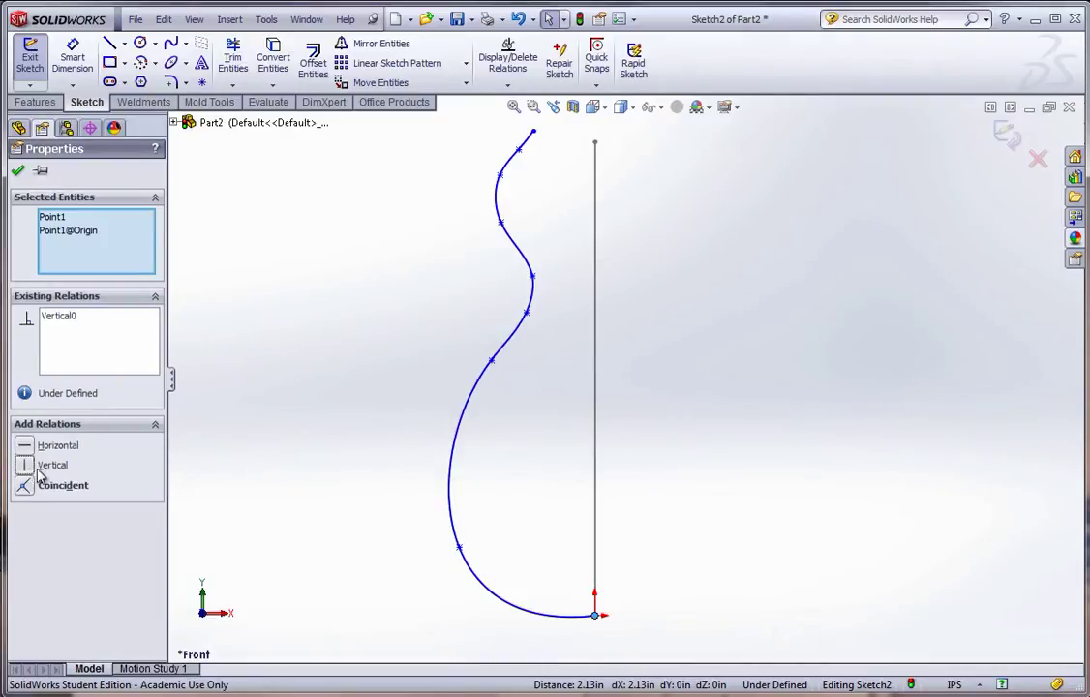
right_click(60, 316)
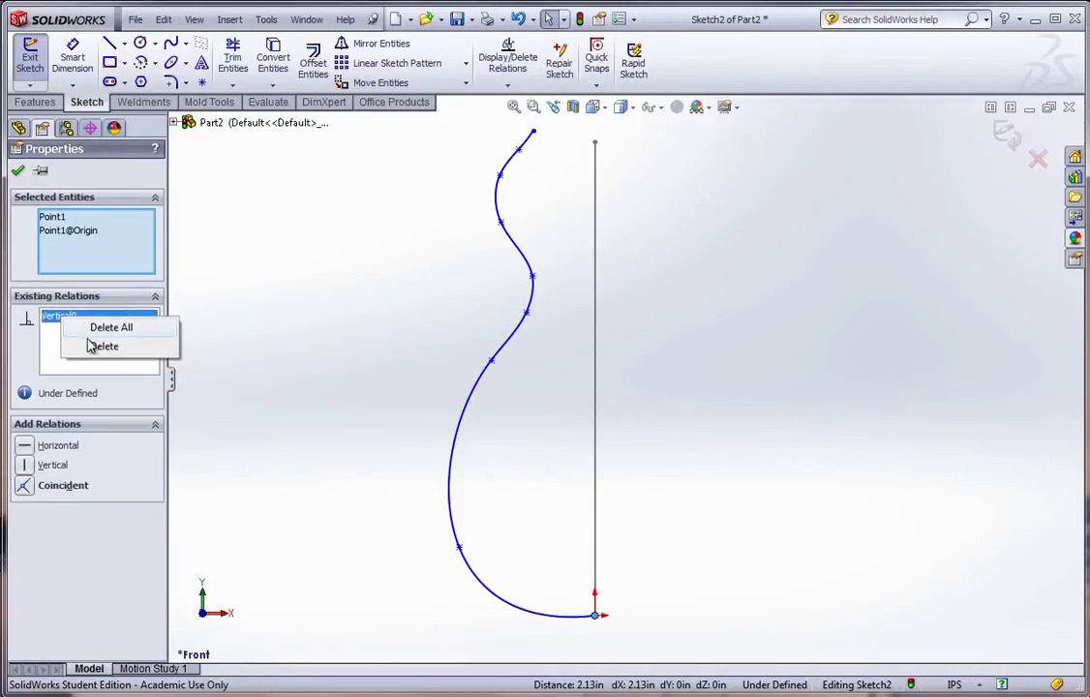
click(97, 346)
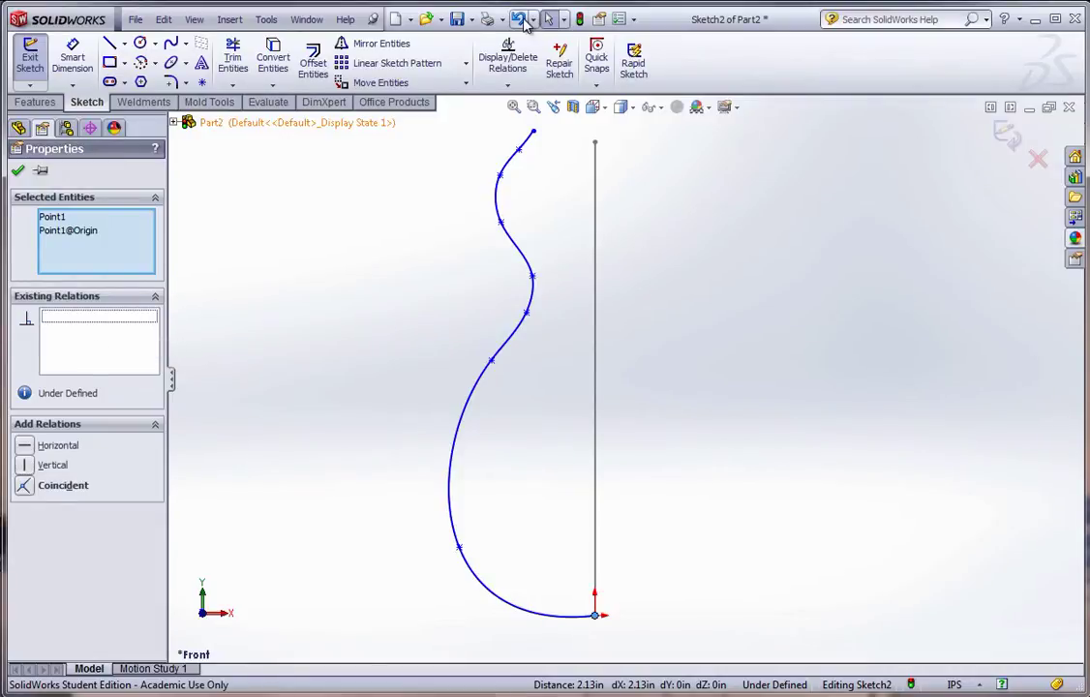
click(518, 19)
click(518, 19)
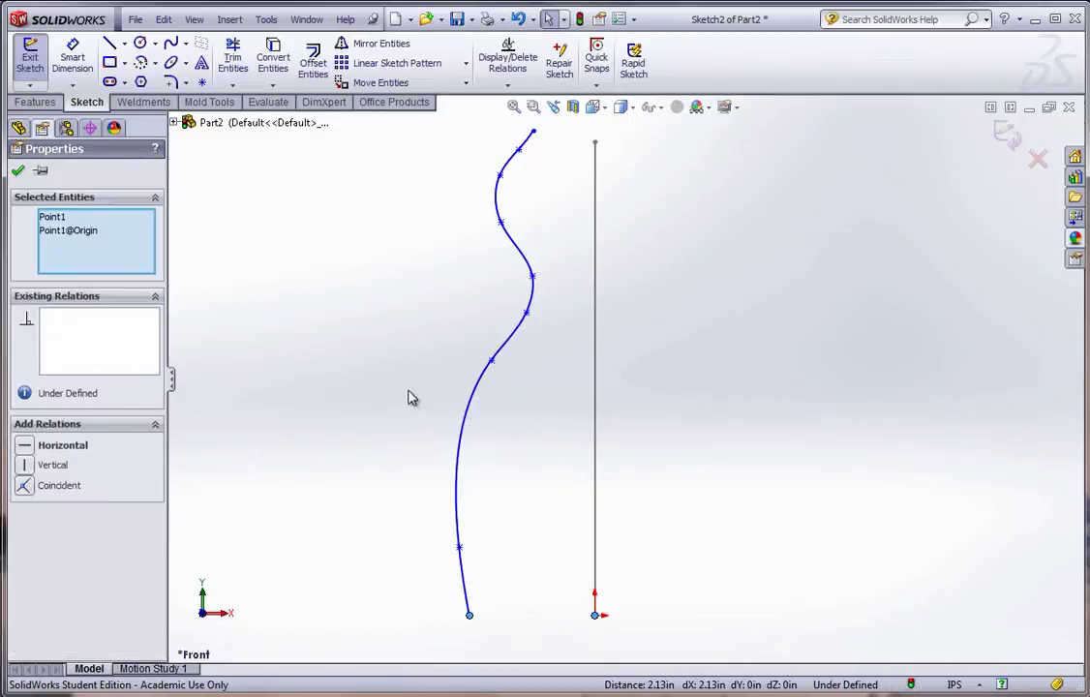
click(26, 448)
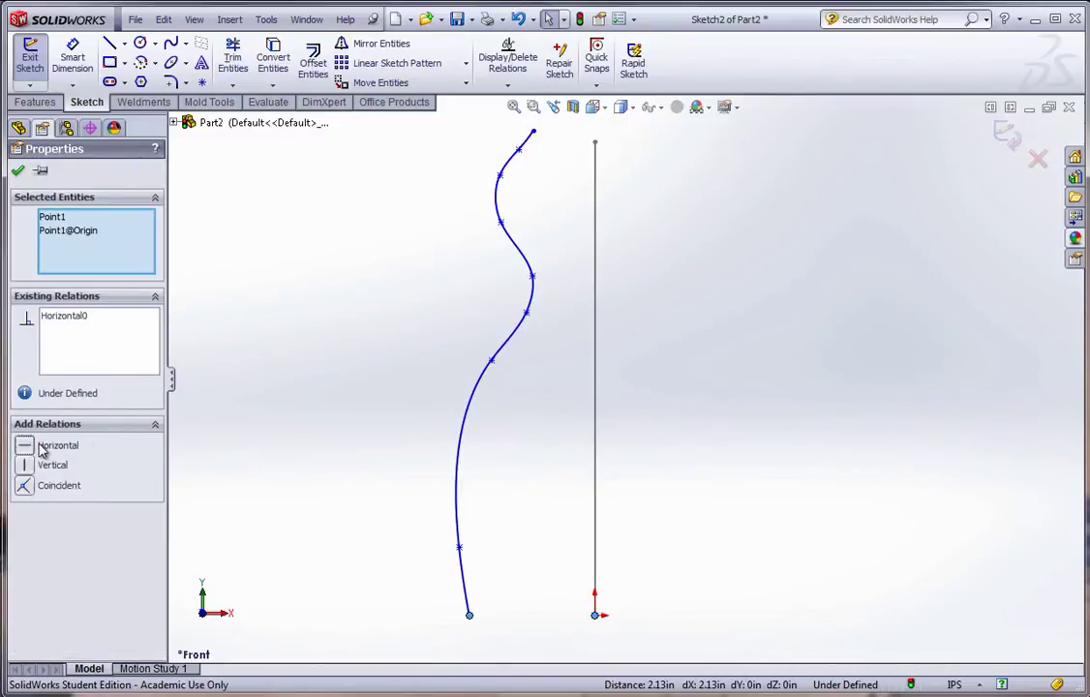
click(17, 171)
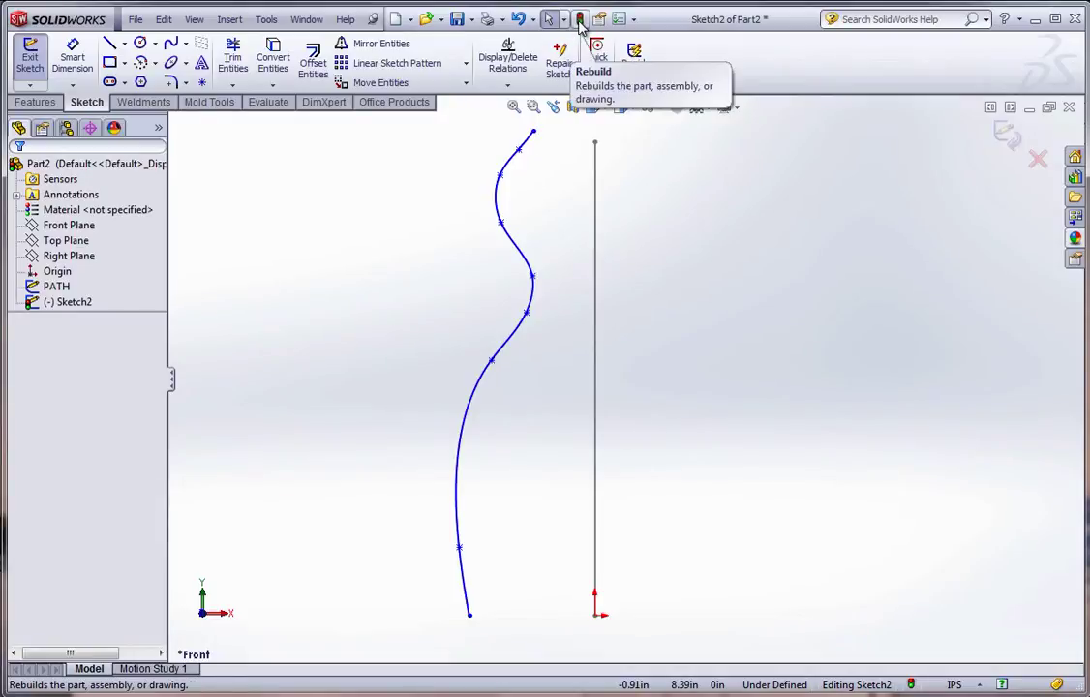
click(580, 23)
- Rename Sketch2 to 'FRONT GUIDE CURVE', correcting a mistyped first attempt
click(83, 306)
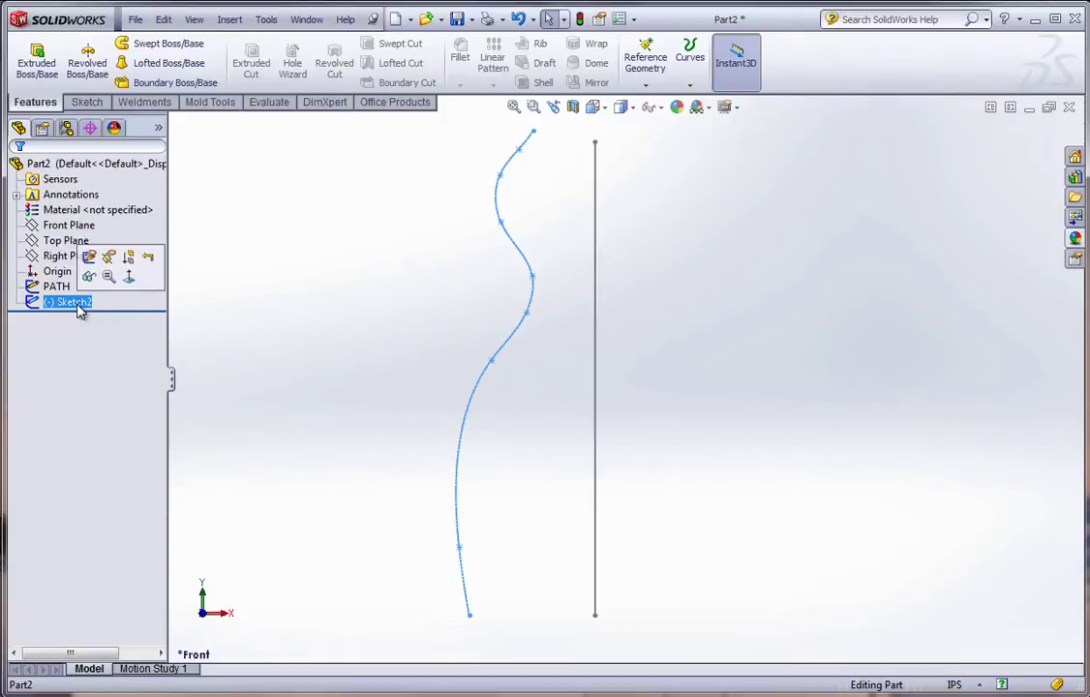
click(77, 303)
text(G)
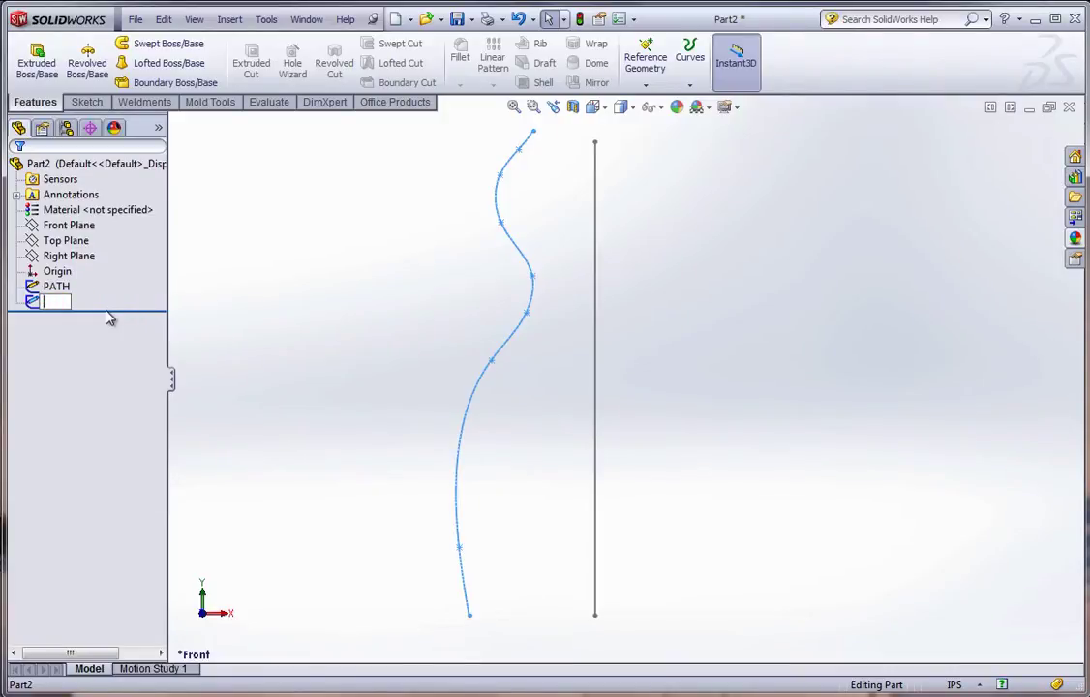
text(RIGHT)
key(BackSpace)
key(BackSpace)
text(FRONT GUIDE CURVE)
click(259, 368)
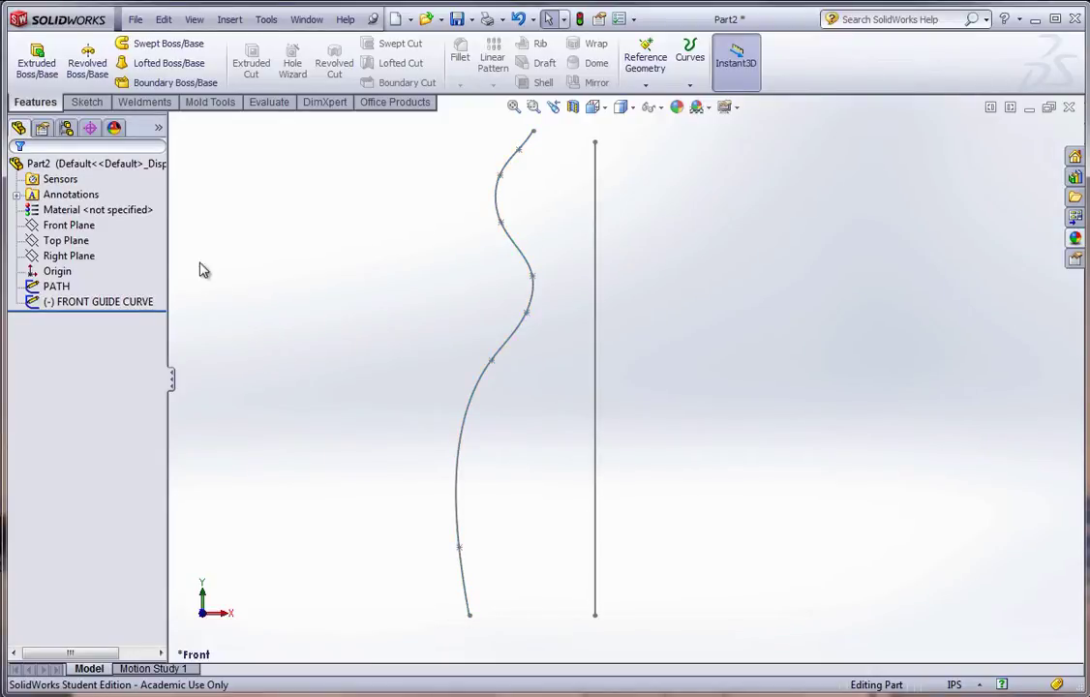
click(64, 241)
- Start a sketch on the Right Plane and turn the view Normal To it
ctrl+click(70, 256)
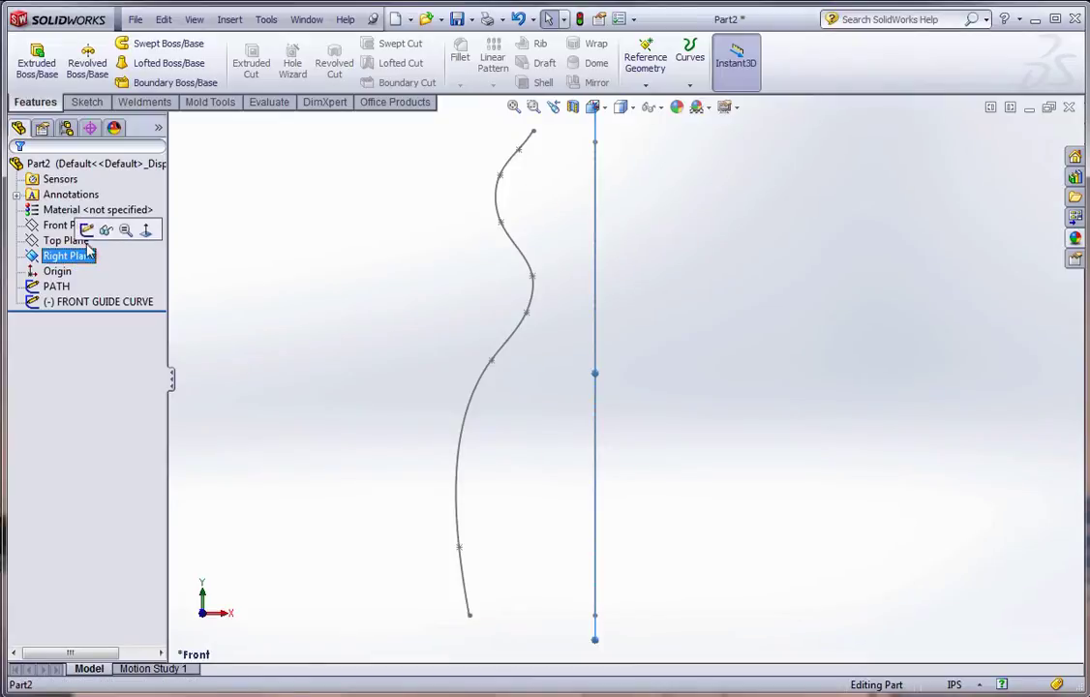
click(86, 229)
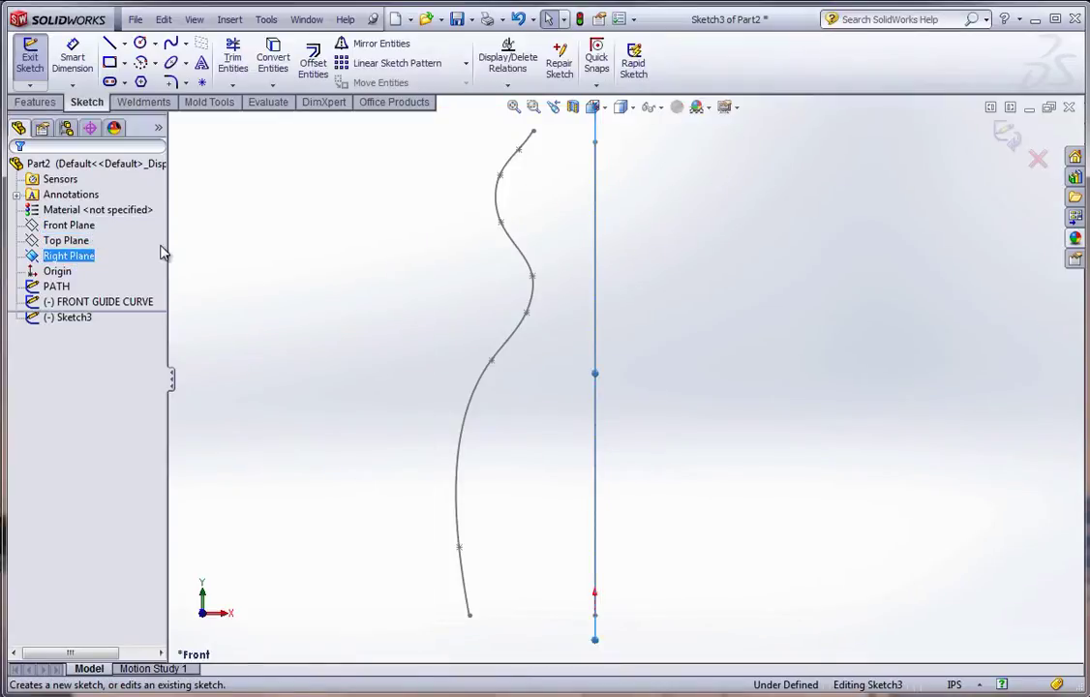
key(space)
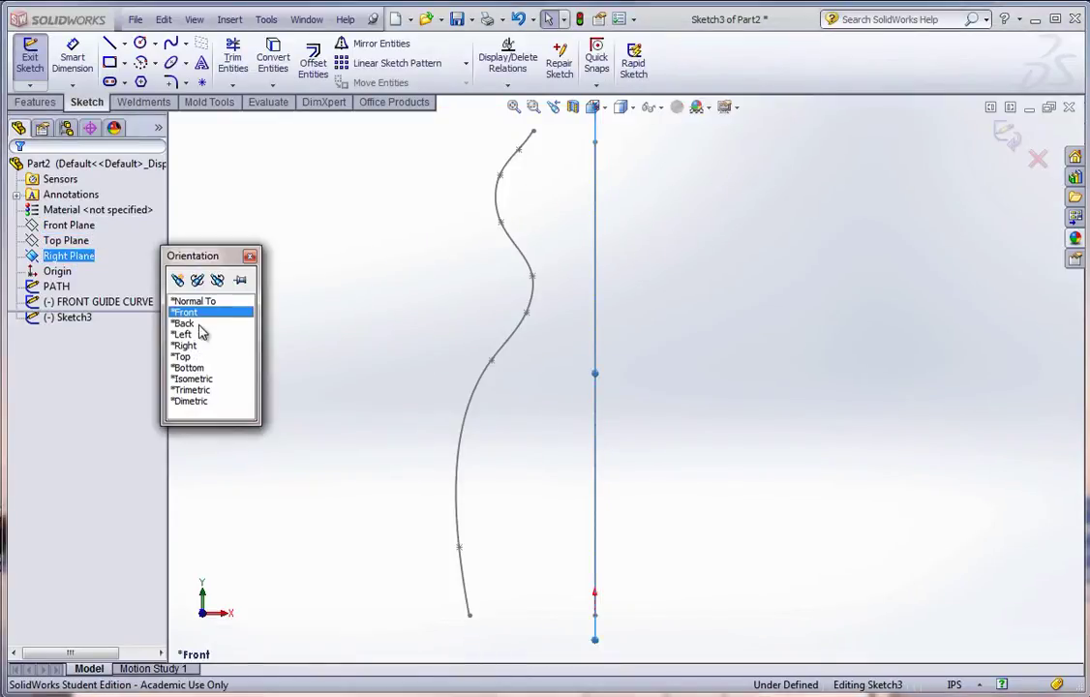
click(197, 304)
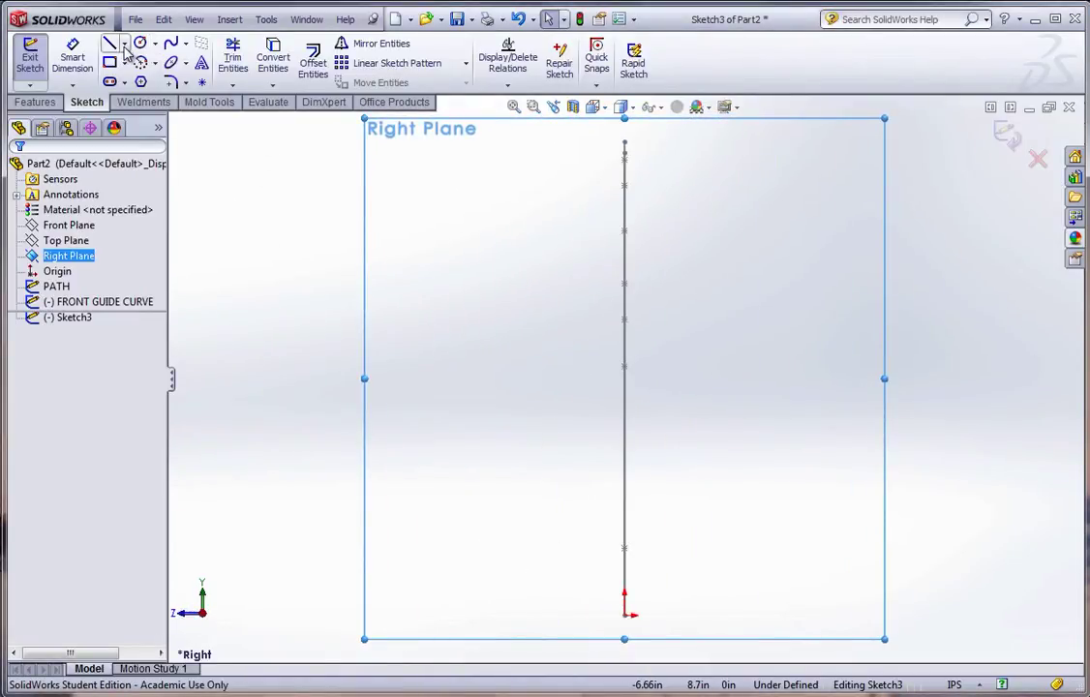
- Draw a gently wavy seven-point side-profile spline from the base up beside the path line
click(170, 44)
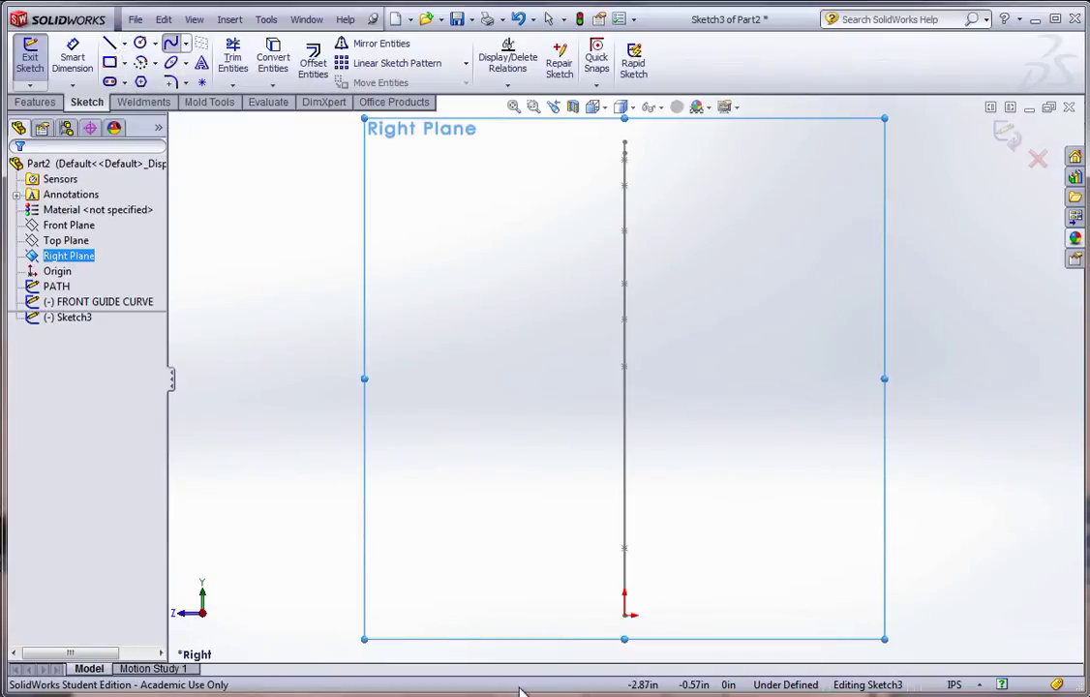
click(578, 615)
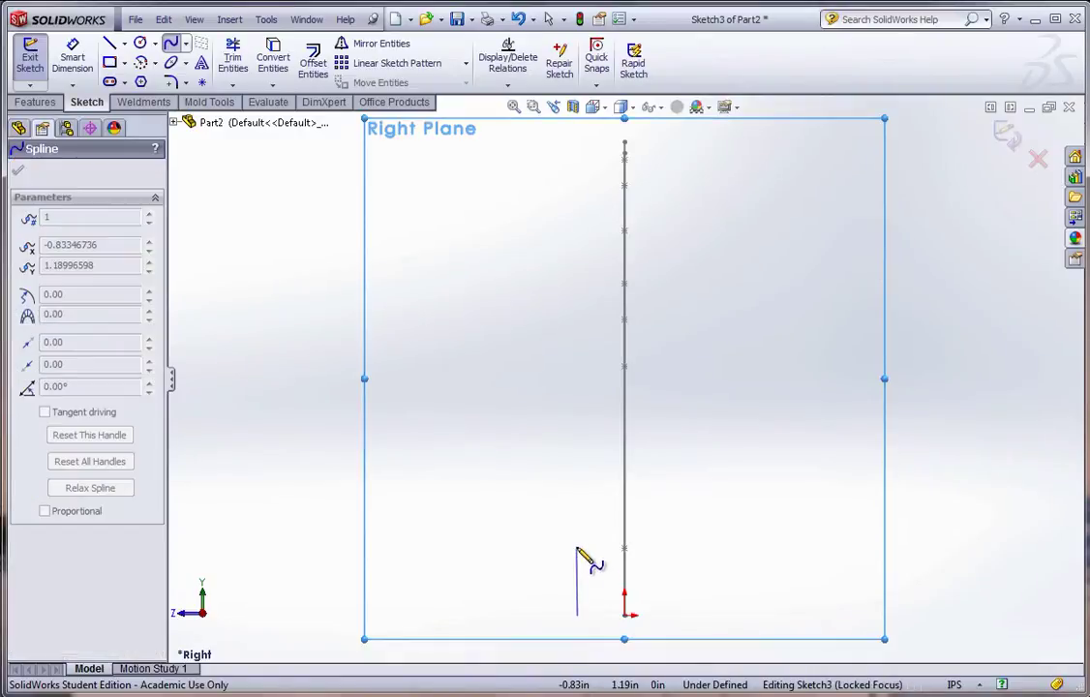
click(578, 548)
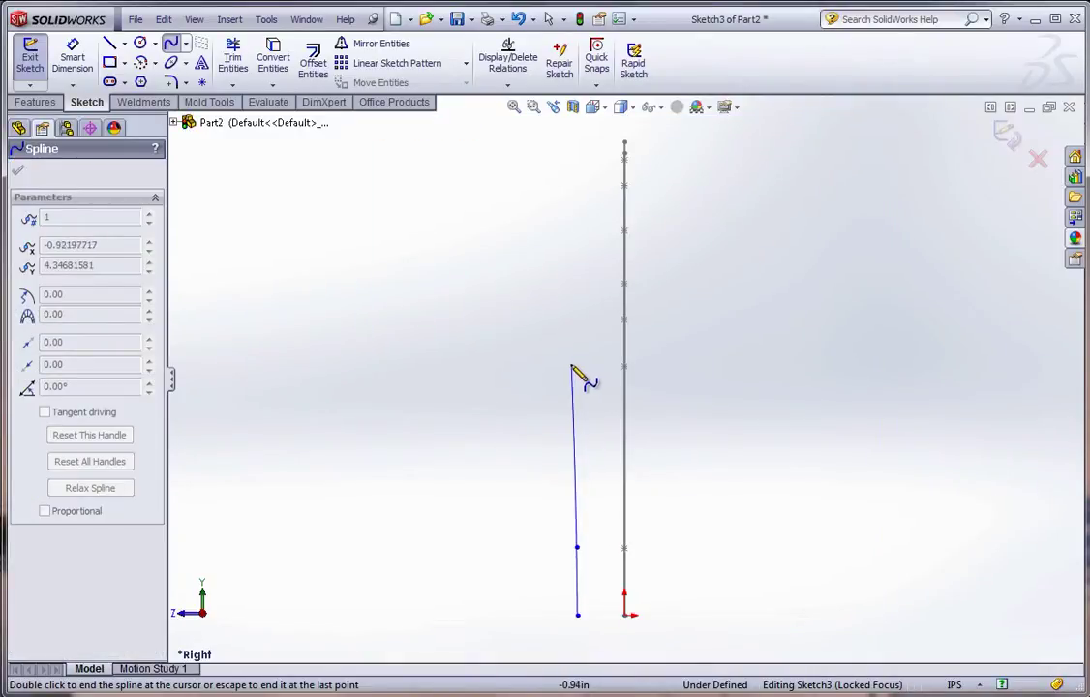
click(581, 342)
click(598, 285)
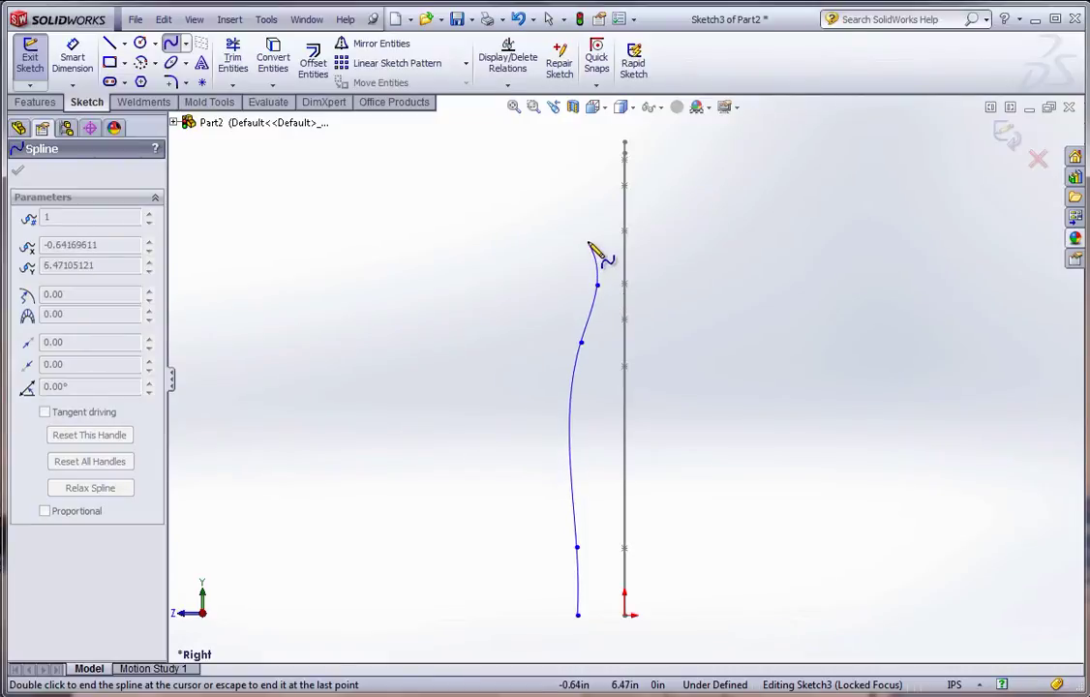
click(587, 240)
click(578, 182)
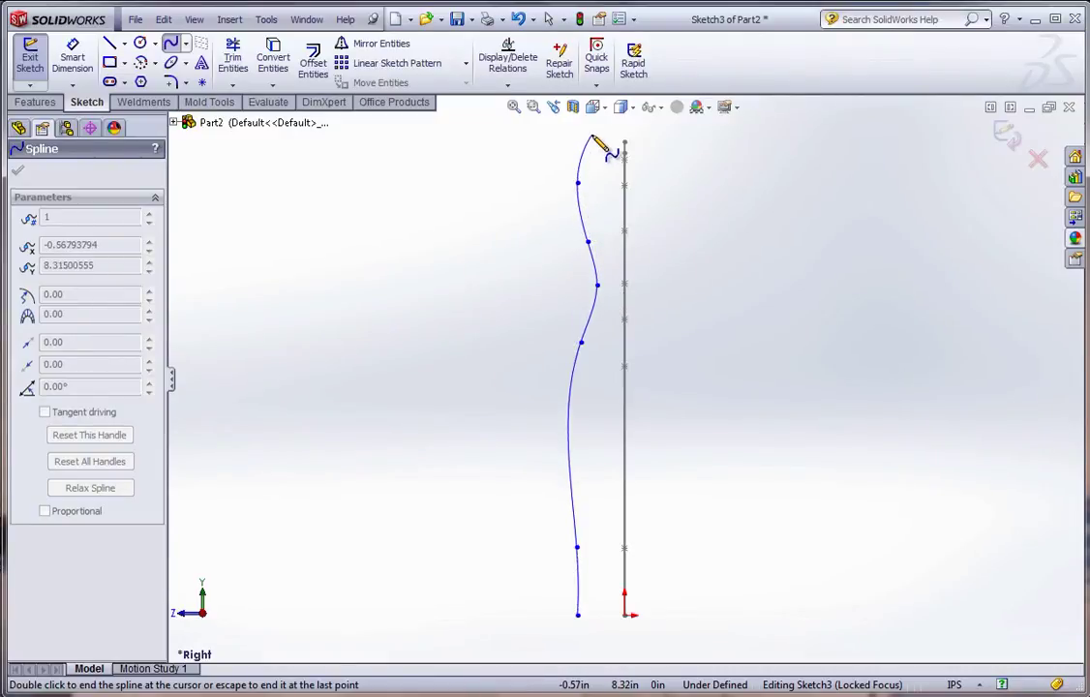
double_click(592, 132)
key(Escape)
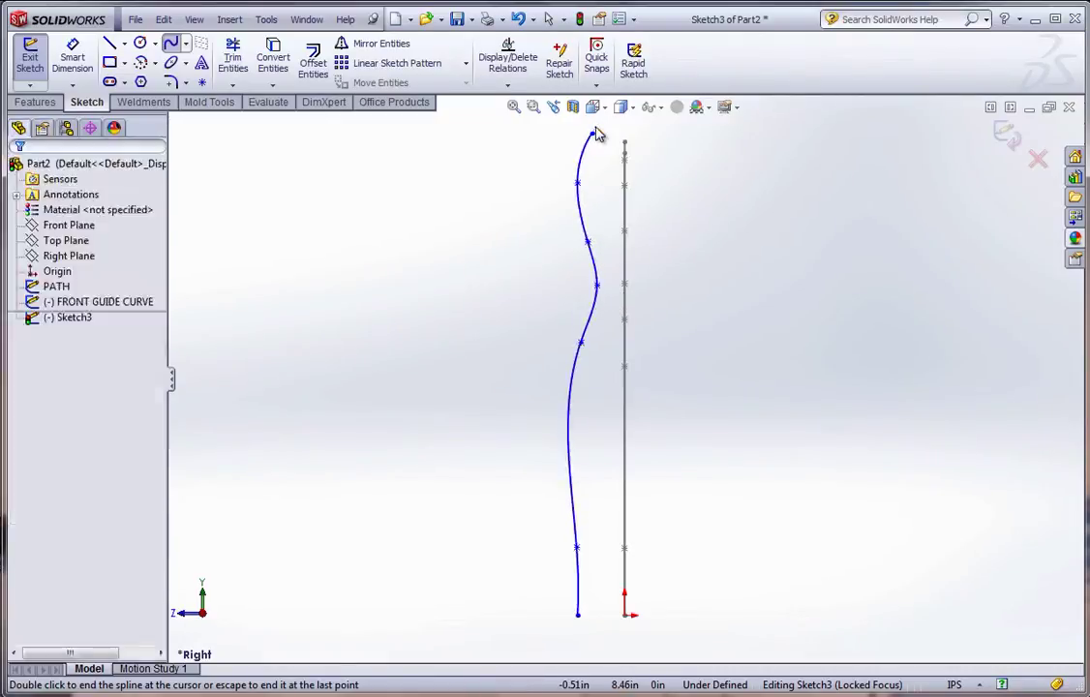
- Add a Horizontal relation between the side spline's bottom endpoint and the origin
click(579, 614)
ctrl+click(626, 616)
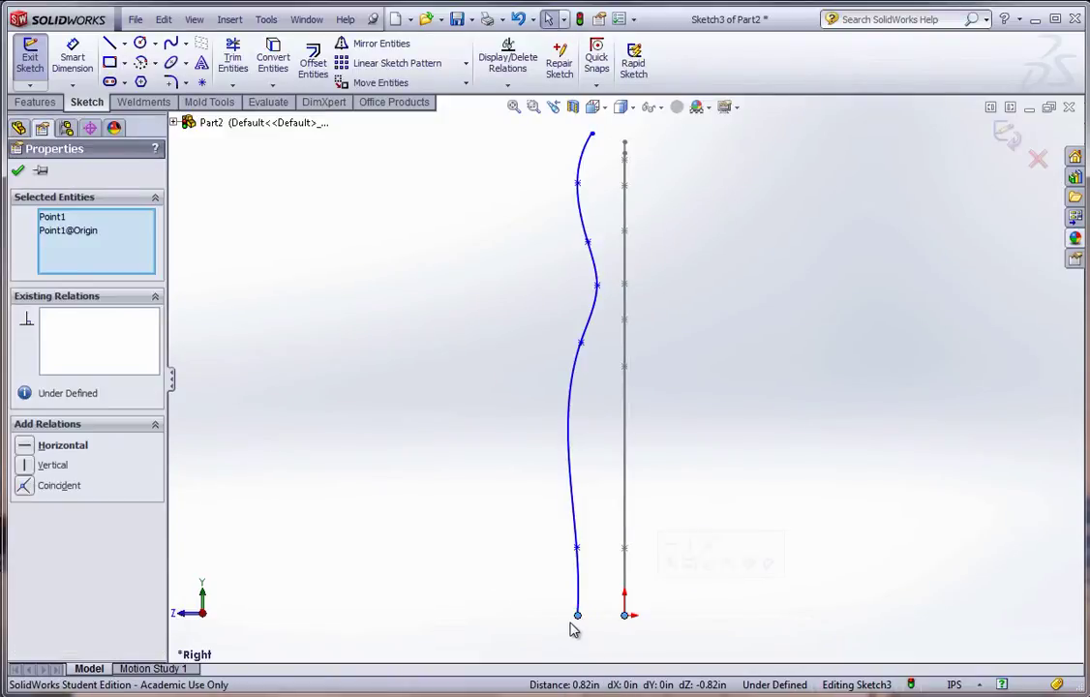
click(28, 448)
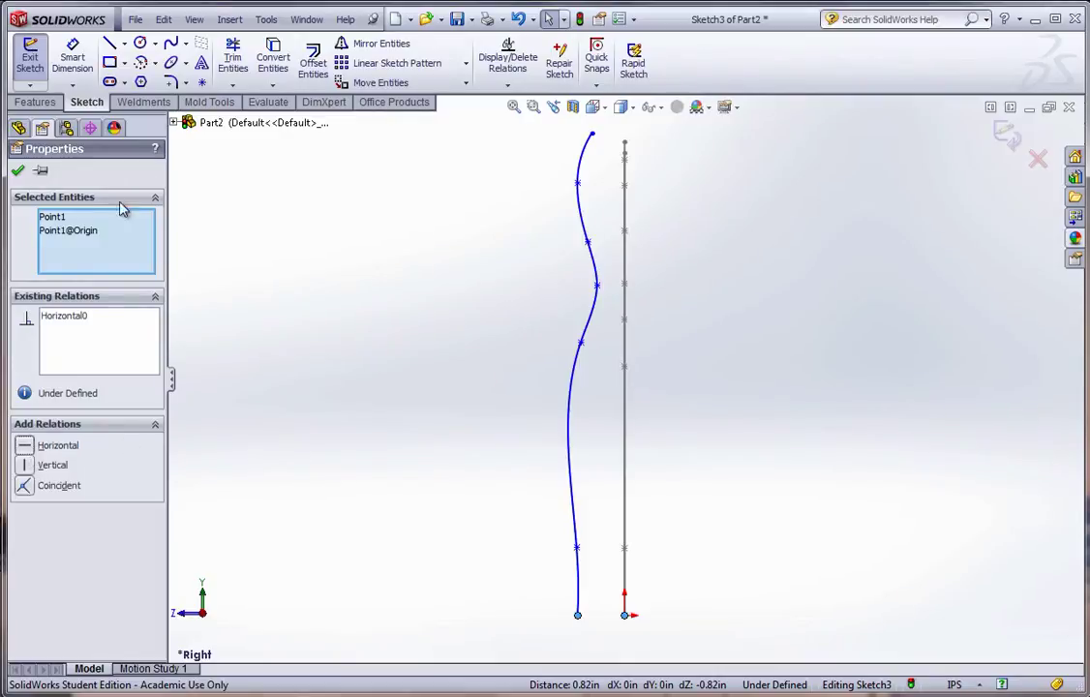
click(18, 170)
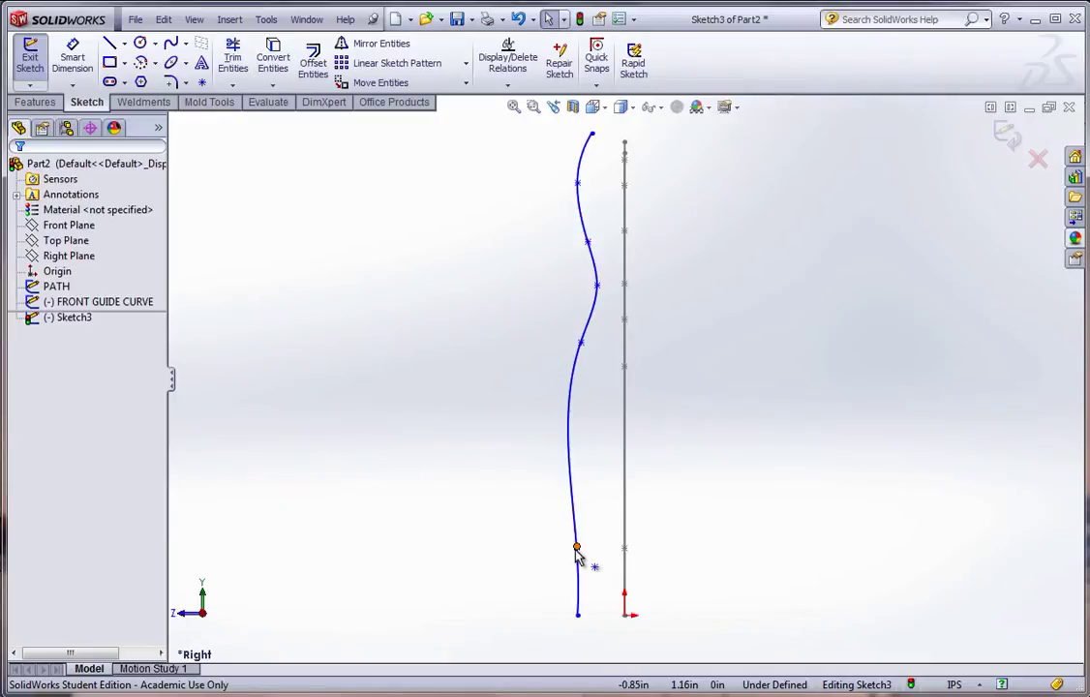
- Drag the spline's lower point and bottom endpoint further left to reshape the lower curve
drag(577, 548, 560, 550)
click(578, 615)
drag(570, 621, 567, 619)
click(734, 512)
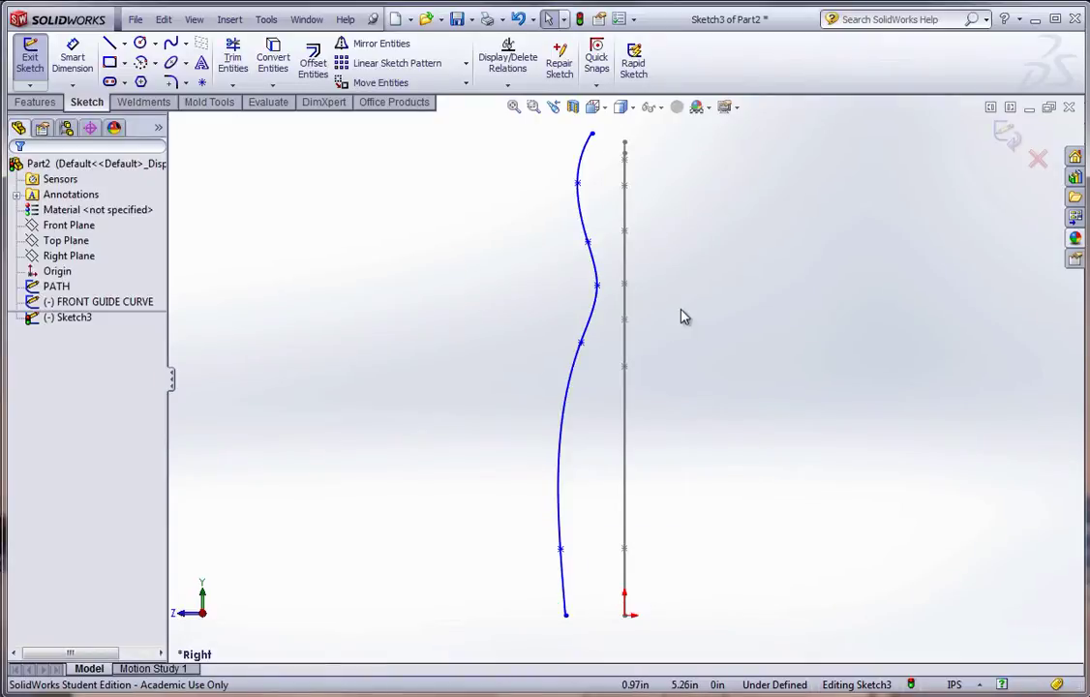
- Exit Sketch3, rename it 'RIGHT SIDE GUIDE CURVE', and orbit to view the curves in 3D
click(579, 20)
click(68, 323)
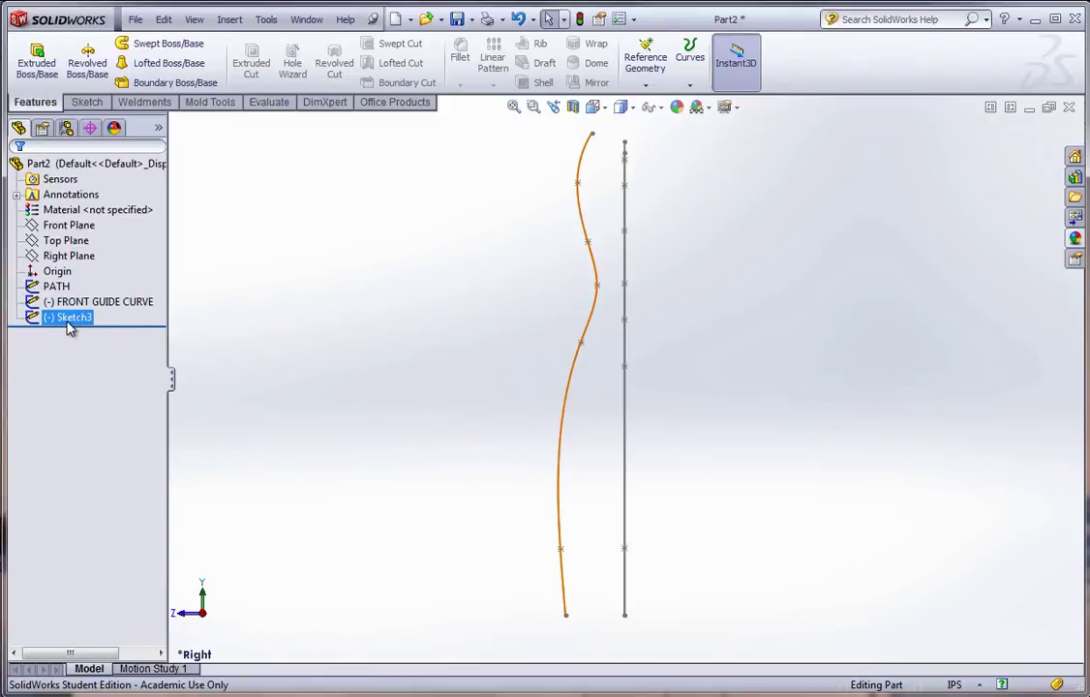
click(81, 326)
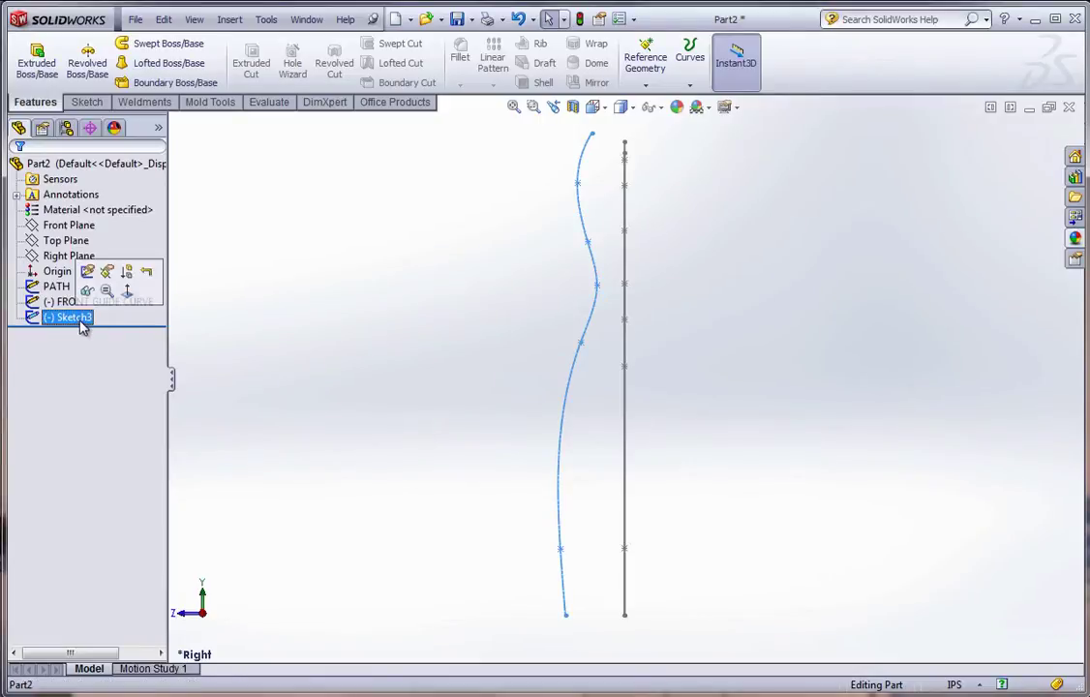
click(81, 324)
text(RIGHT SIDE)
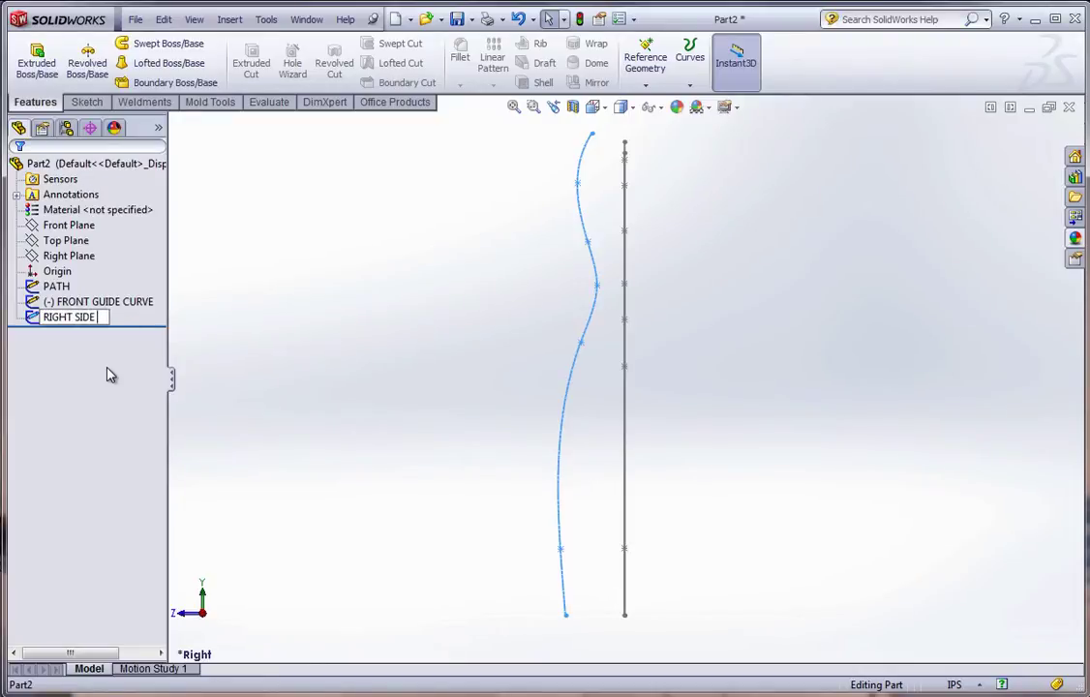
text( GUIDE C)
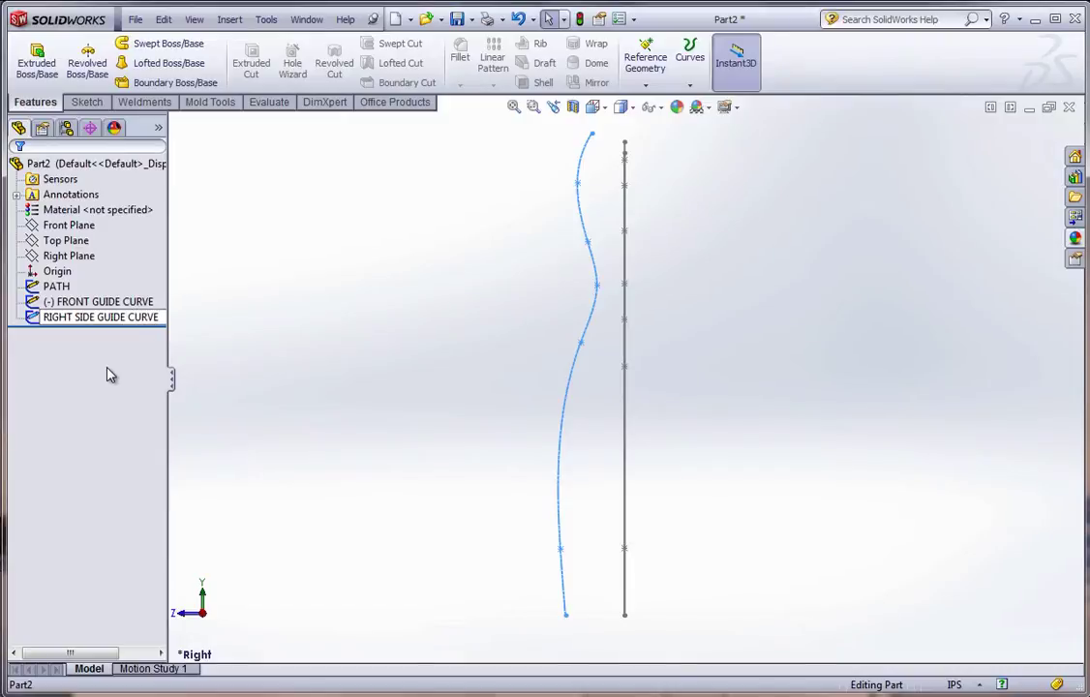
text(URVE)
click(275, 287)
mouse_move(380, 324)
middle_down()
mouse_move(421, 335)
mouse_move(468, 455)
mouse_move(441, 388)
mouse_move(578, 501)
mouse_move(684, 497)
mouse_move(711, 524)
mouse_move(692, 496)
mouse_move(701, 511)
middle_up()
- Start a sketch on the Top Plane and switch to the Trimetric view
click(65, 241)
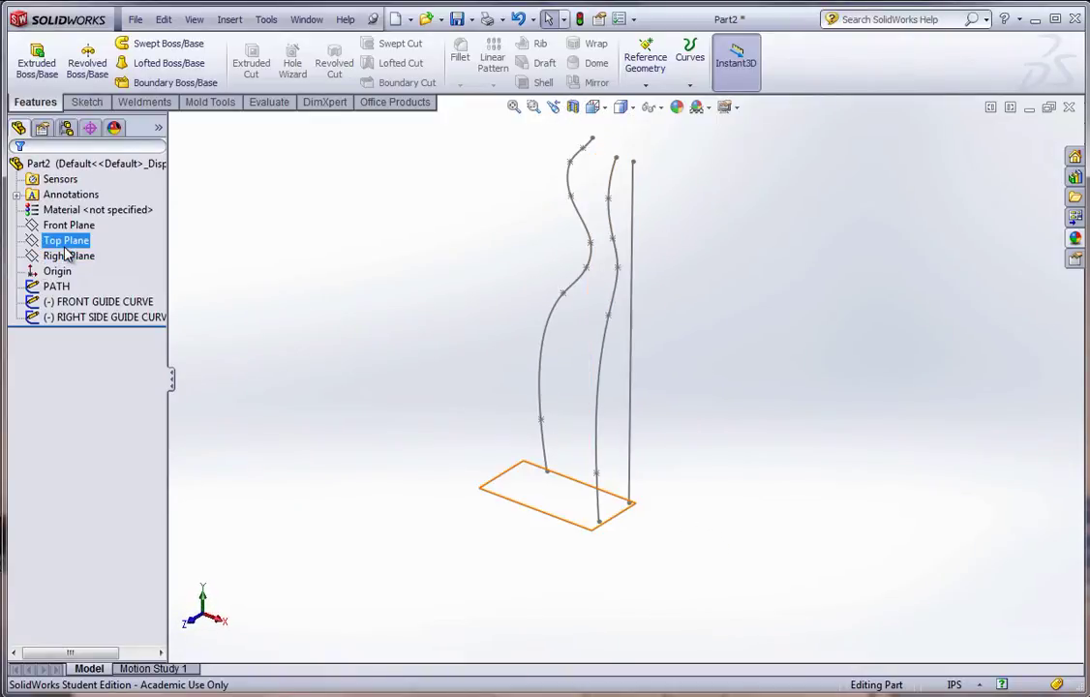
click(73, 219)
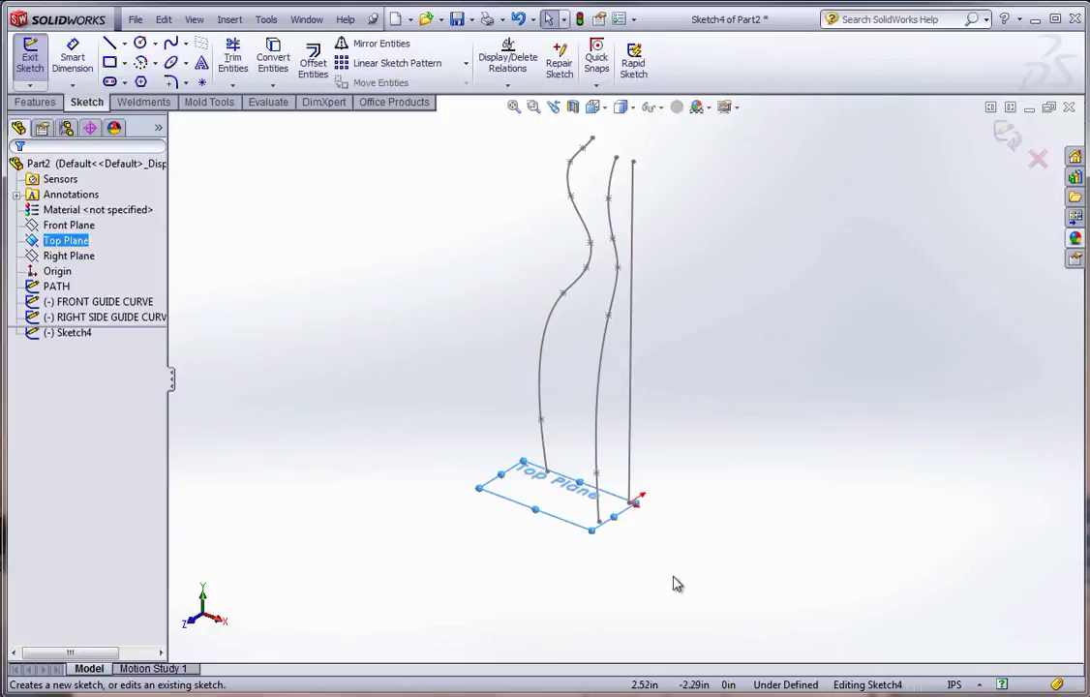
middle_drag(676, 579, 656, 455)
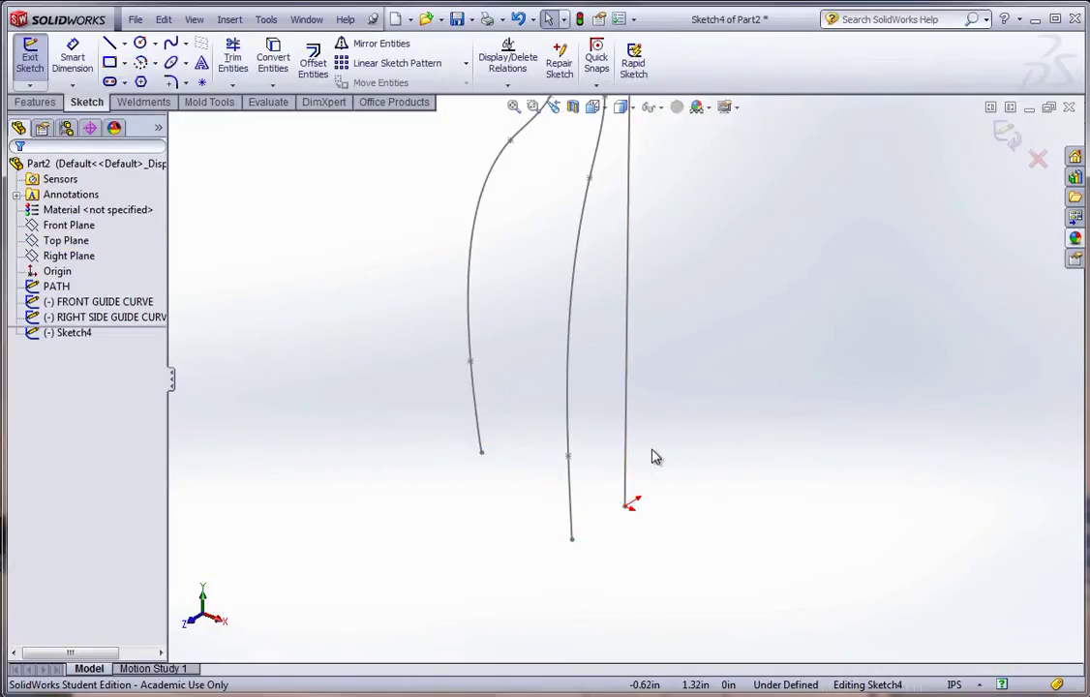
key(space)
click(683, 594)
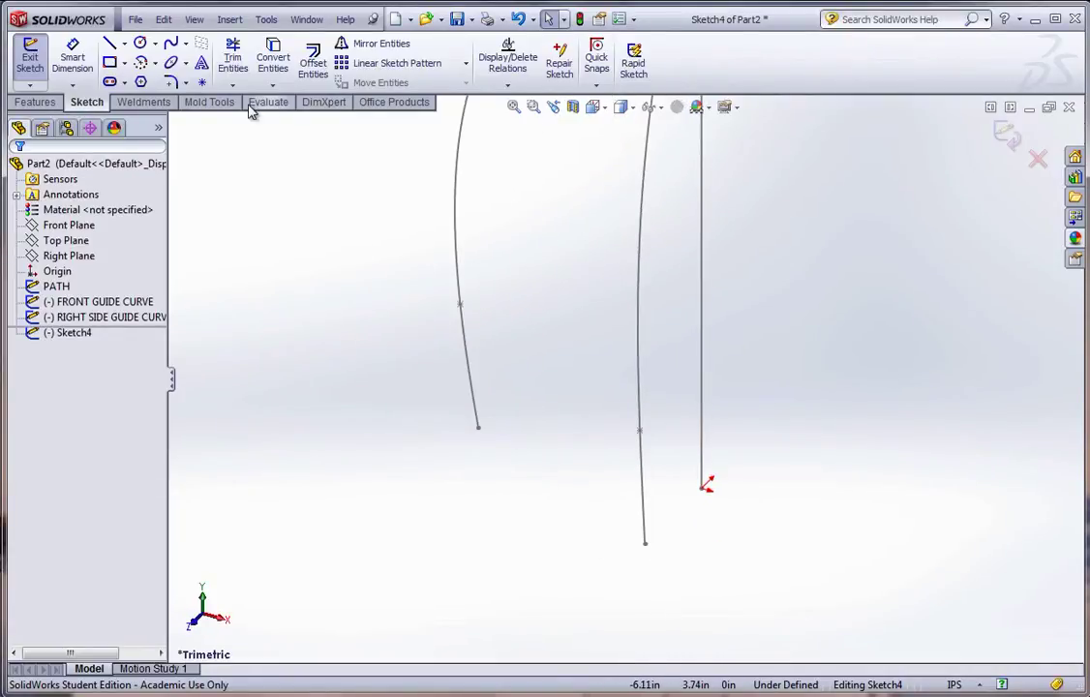
- Draw an ellipse centred on the path's bottom end with radii 1.98 and 0.92
click(173, 64)
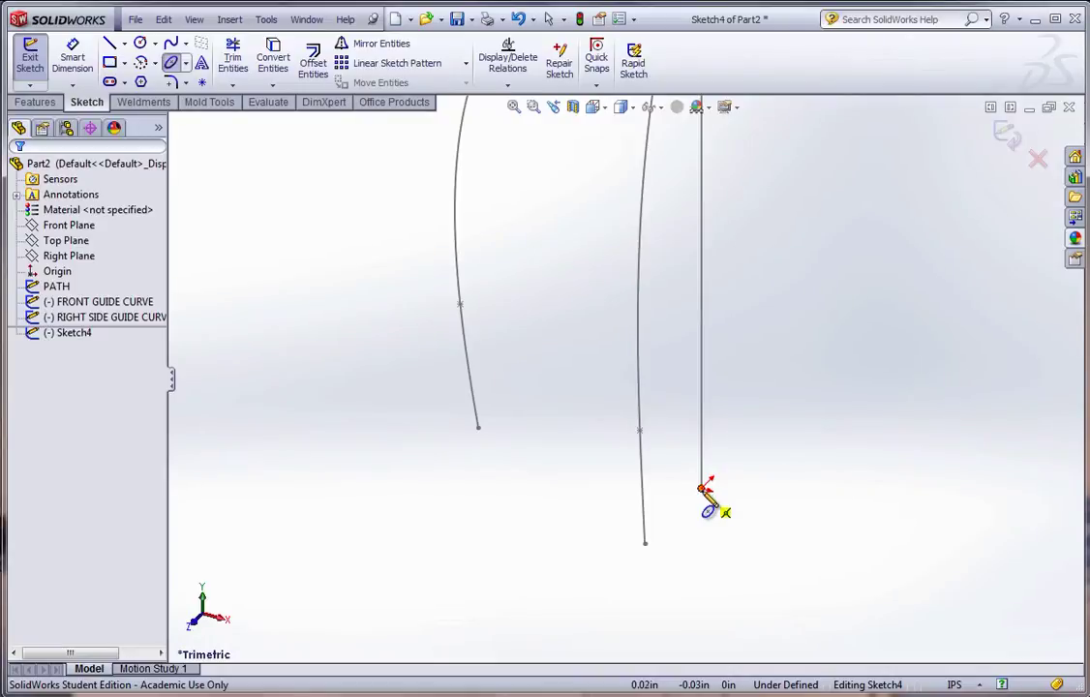
click(703, 488)
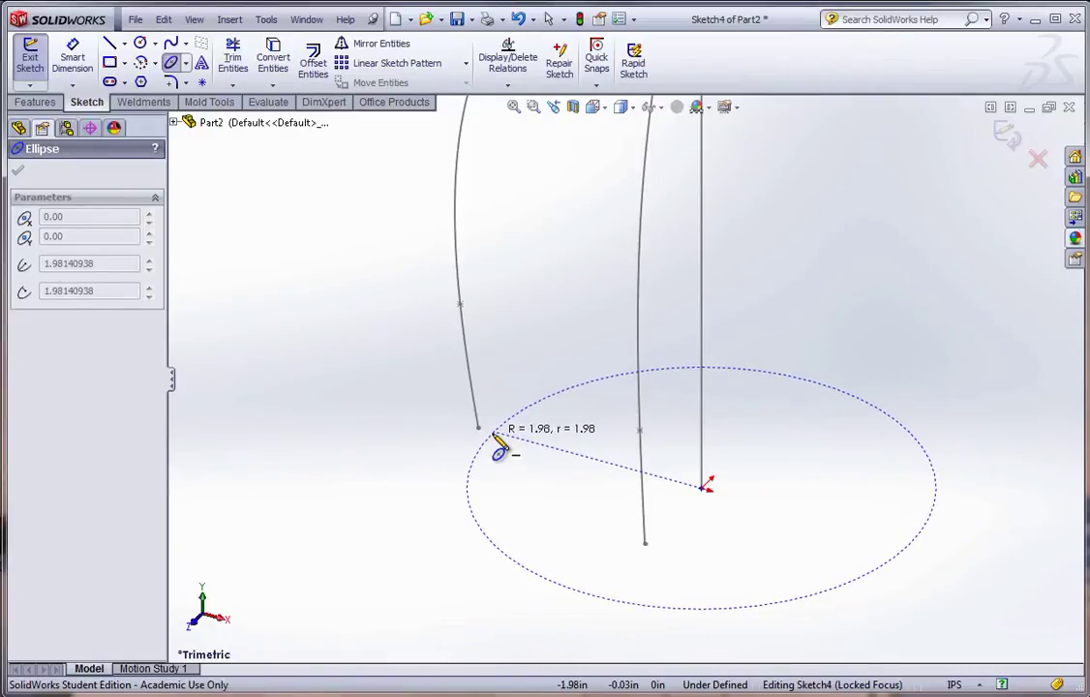
click(494, 435)
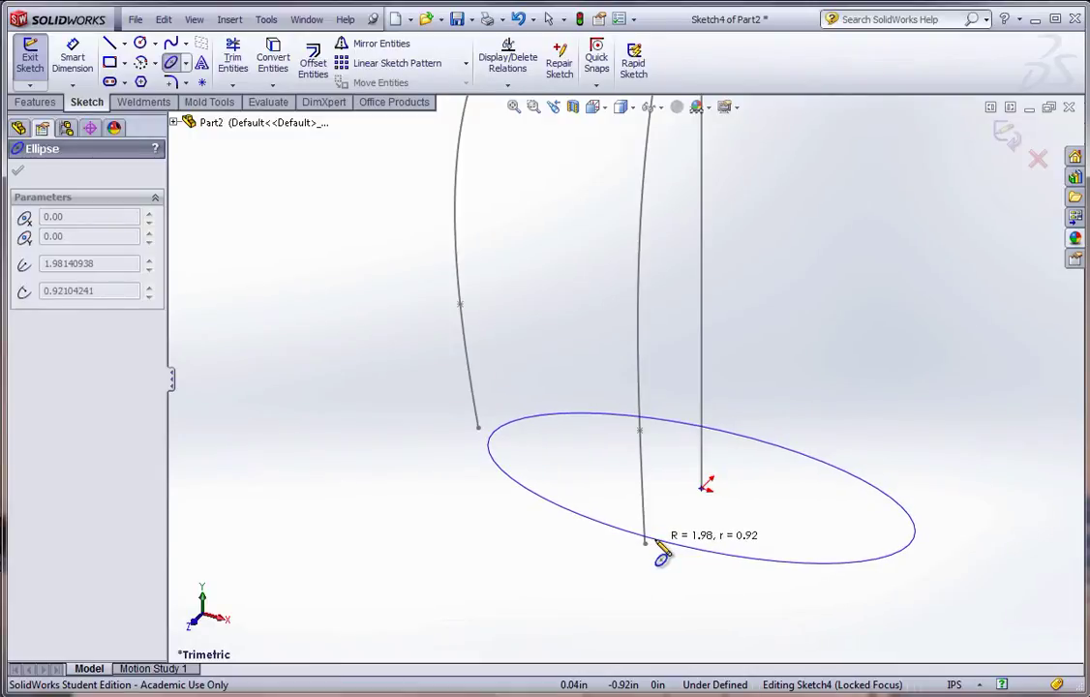
click(660, 550)
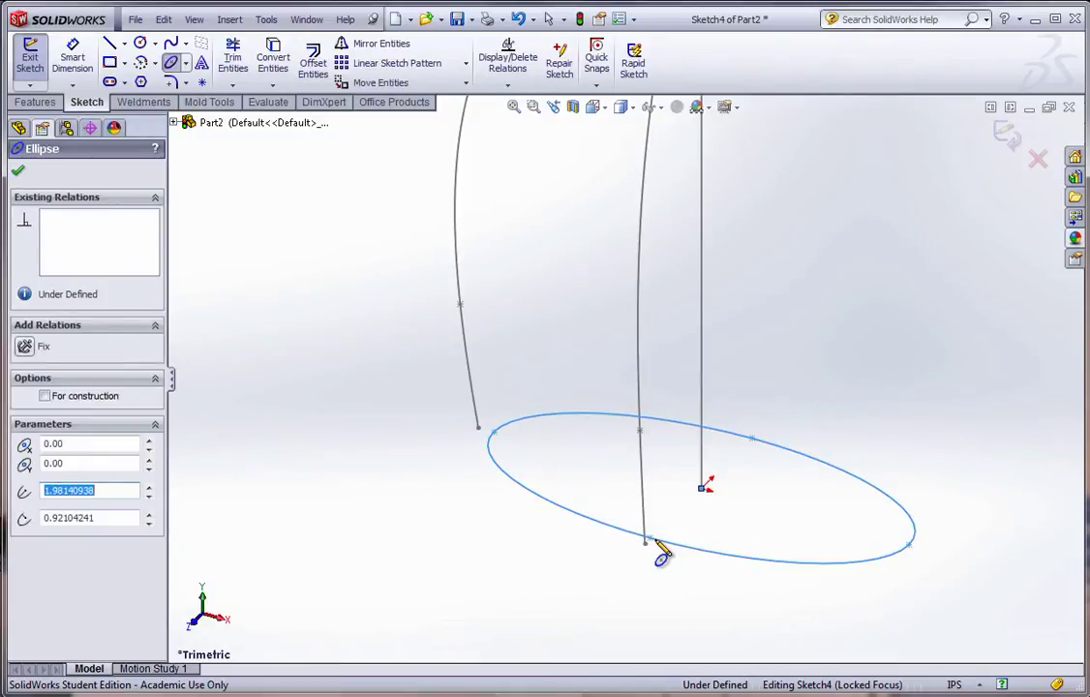
key(Escape)
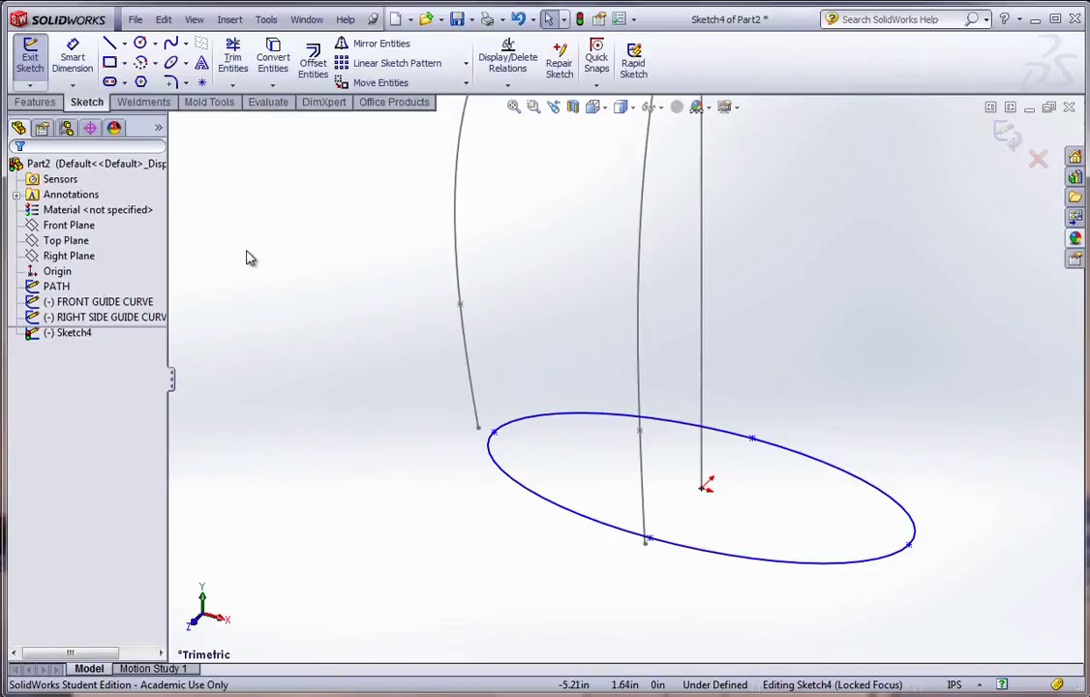
- Add a pierce relation between the ellipse's left end point and the front guide curve
click(495, 434)
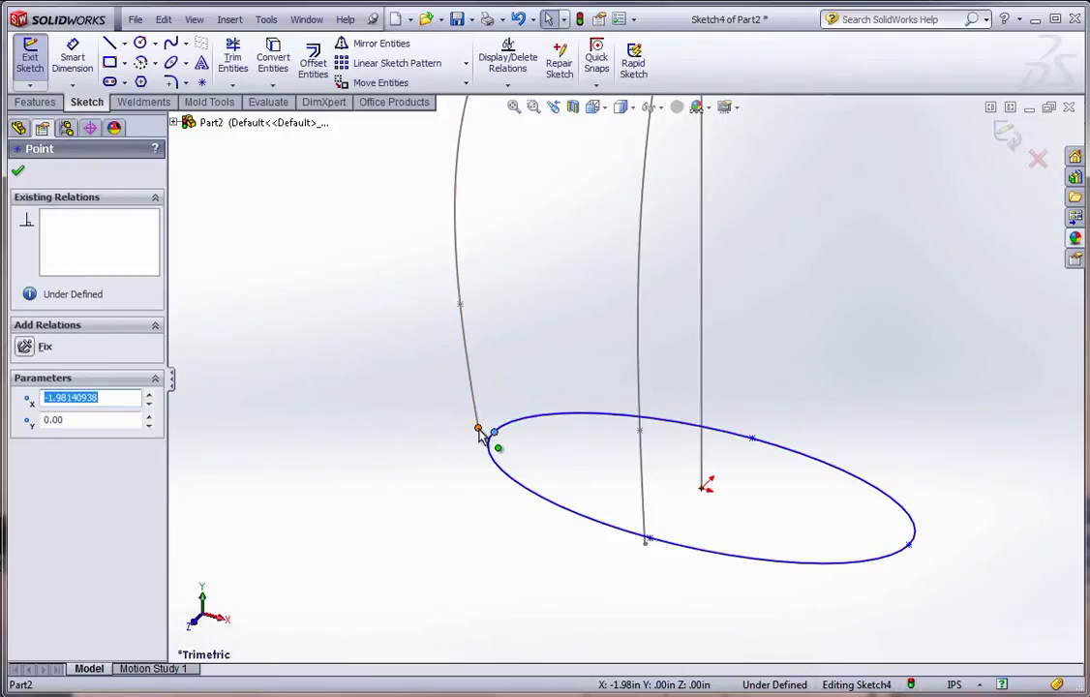
ctrl+click(468, 369)
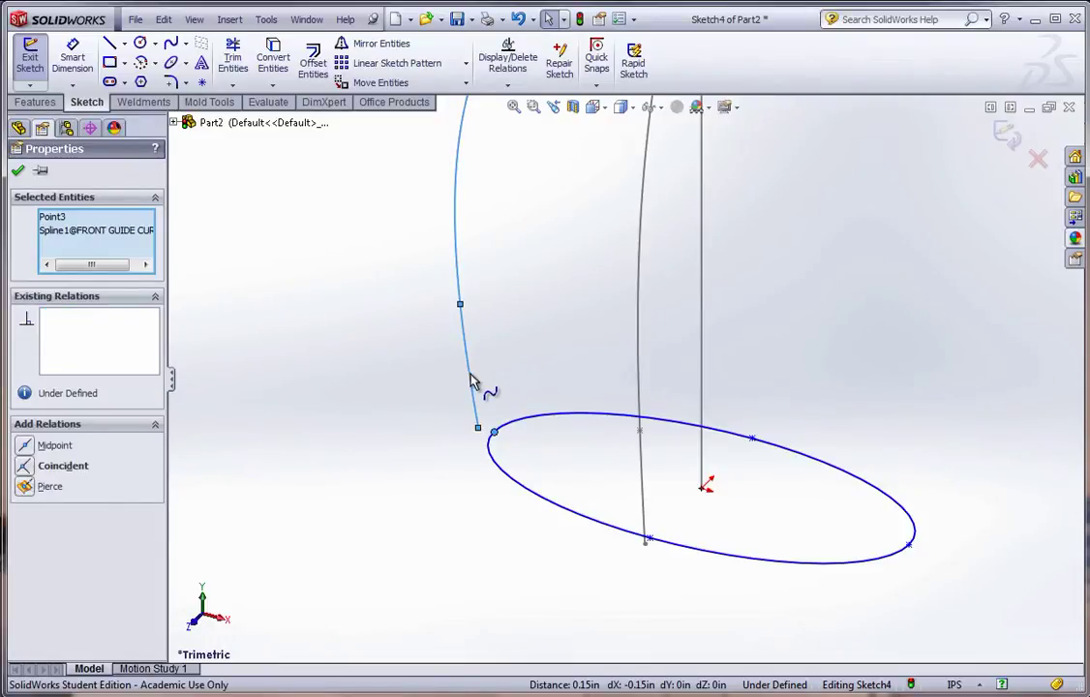
click(27, 487)
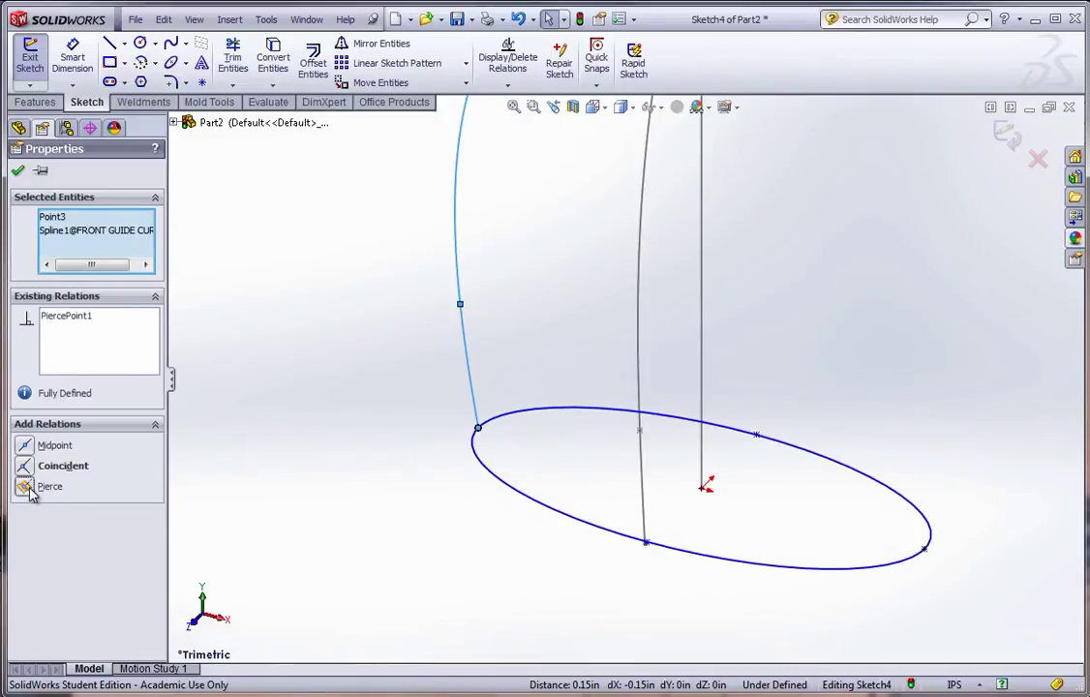
click(668, 576)
scroll(663, 530, down, 2)
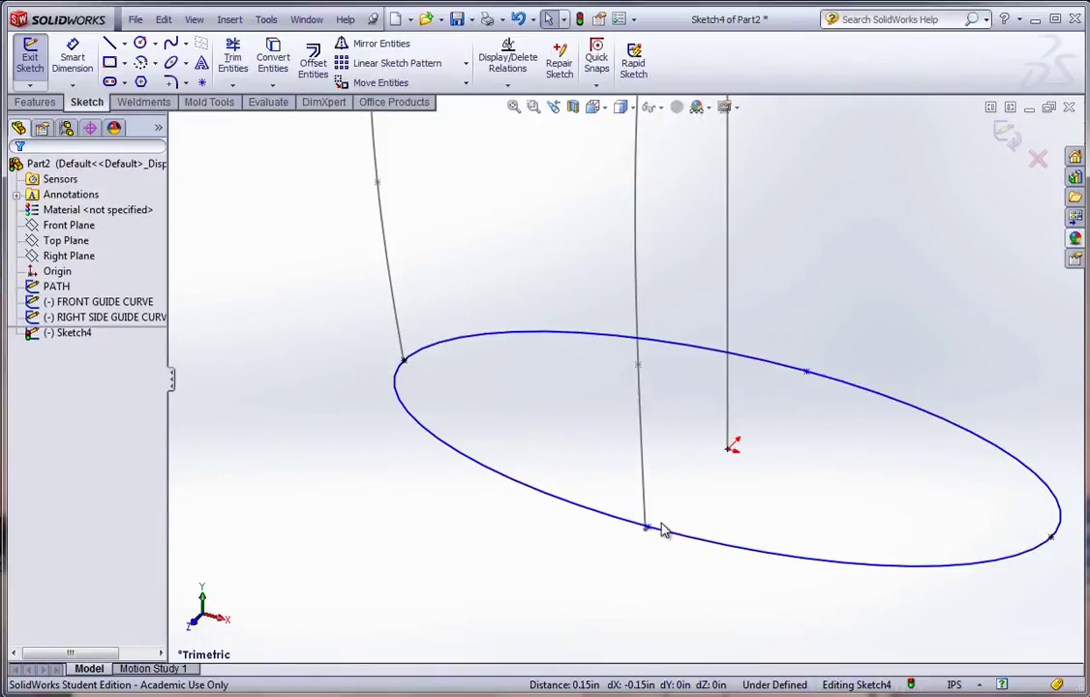
scroll(662, 530, down, 2)
- Pierce the other ellipse point to the right side guide curve, then rebuild to exit the sketch
click(608, 466)
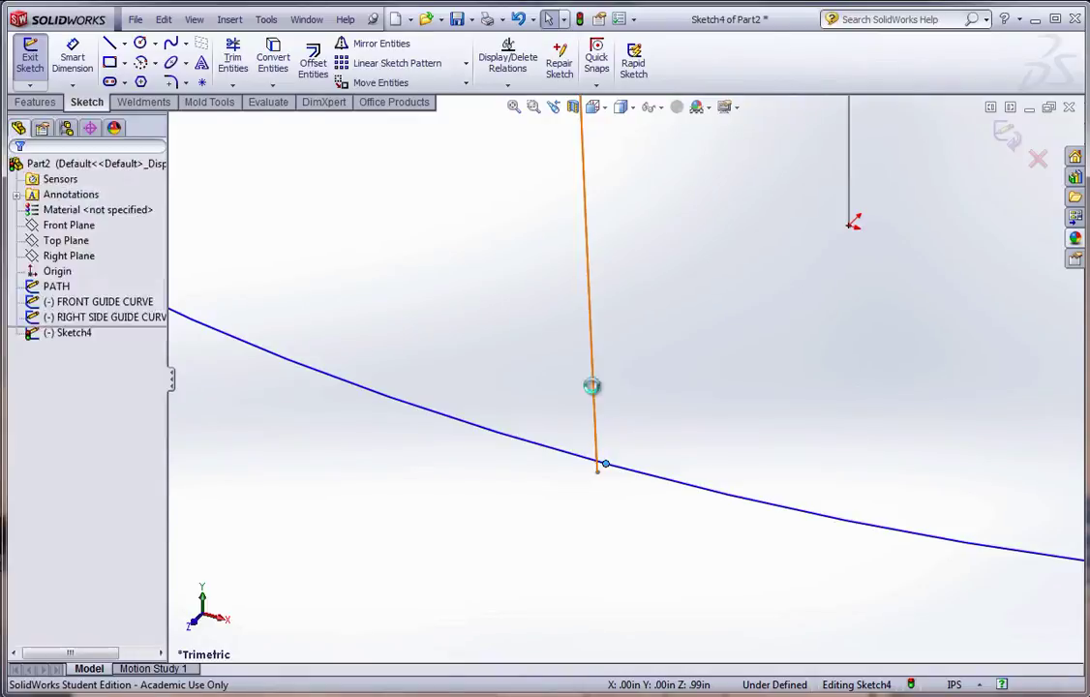
ctrl+click(657, 488)
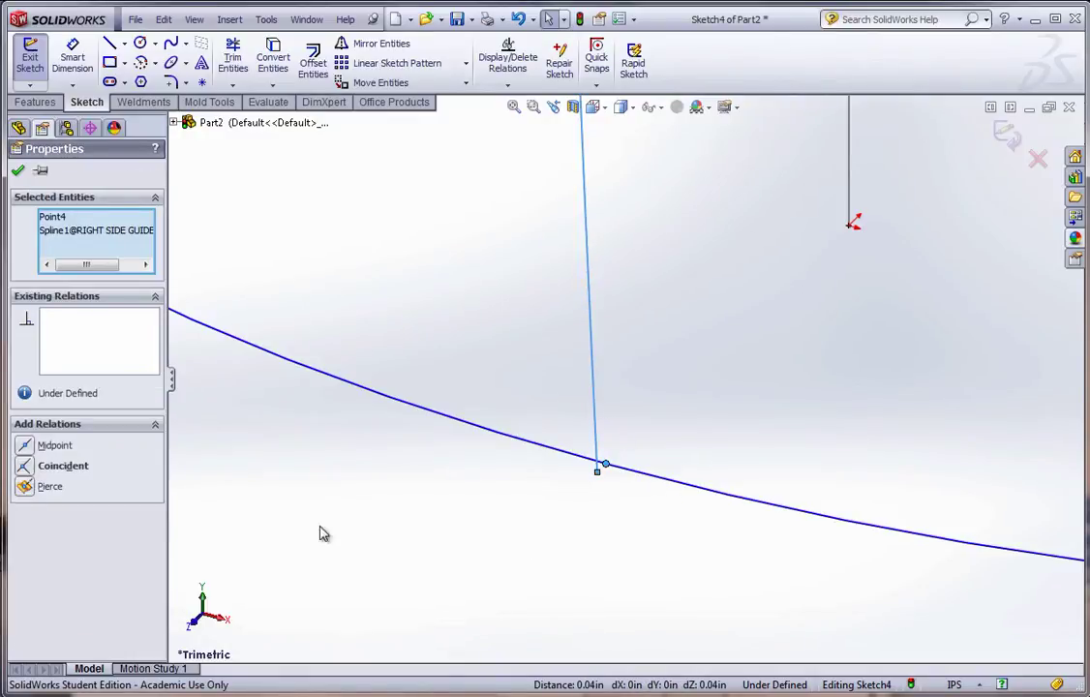
click(39, 486)
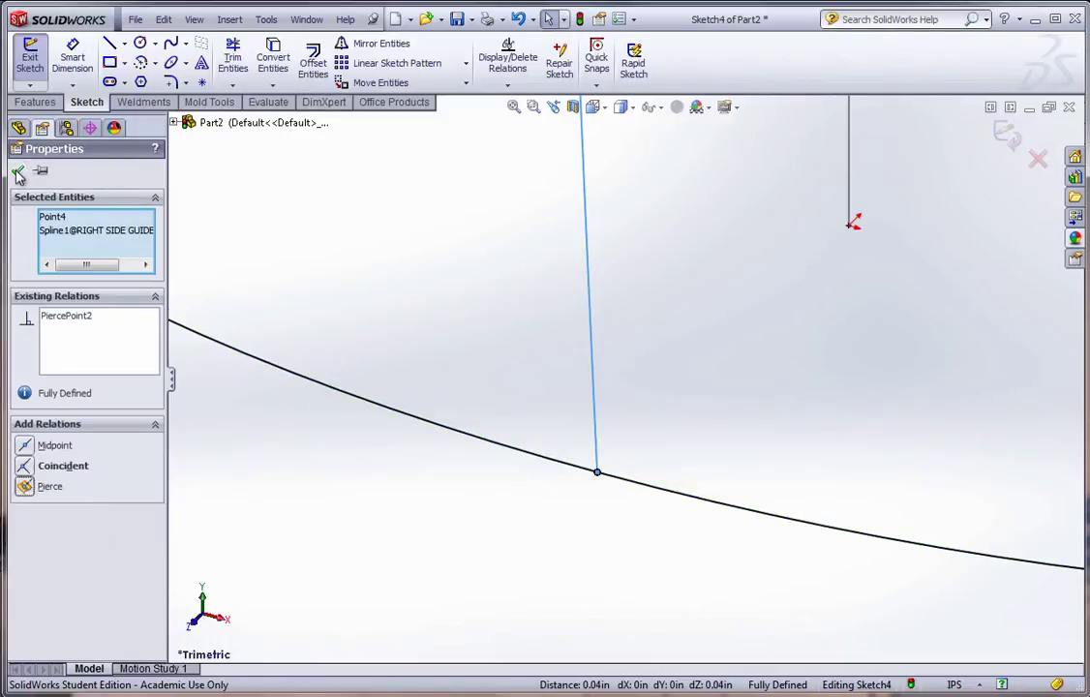
click(18, 171)
scroll(416, 605, up, 10)
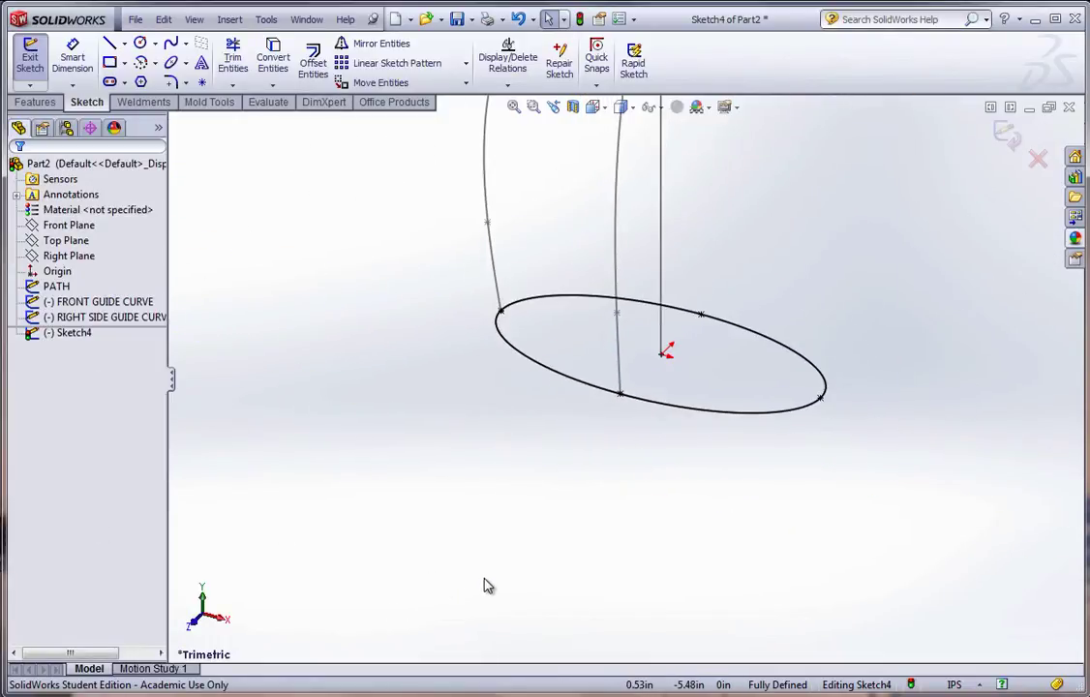
scroll(677, 312, down, 3)
scroll(674, 272, up, 3)
scroll(668, 212, down, 3)
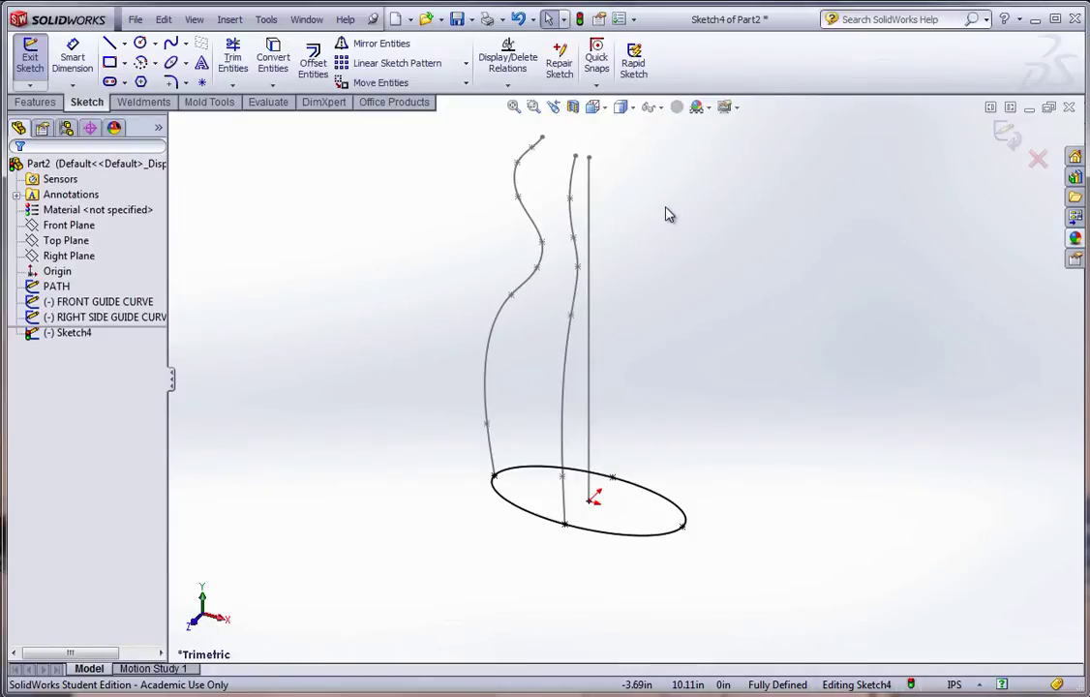
click(580, 20)
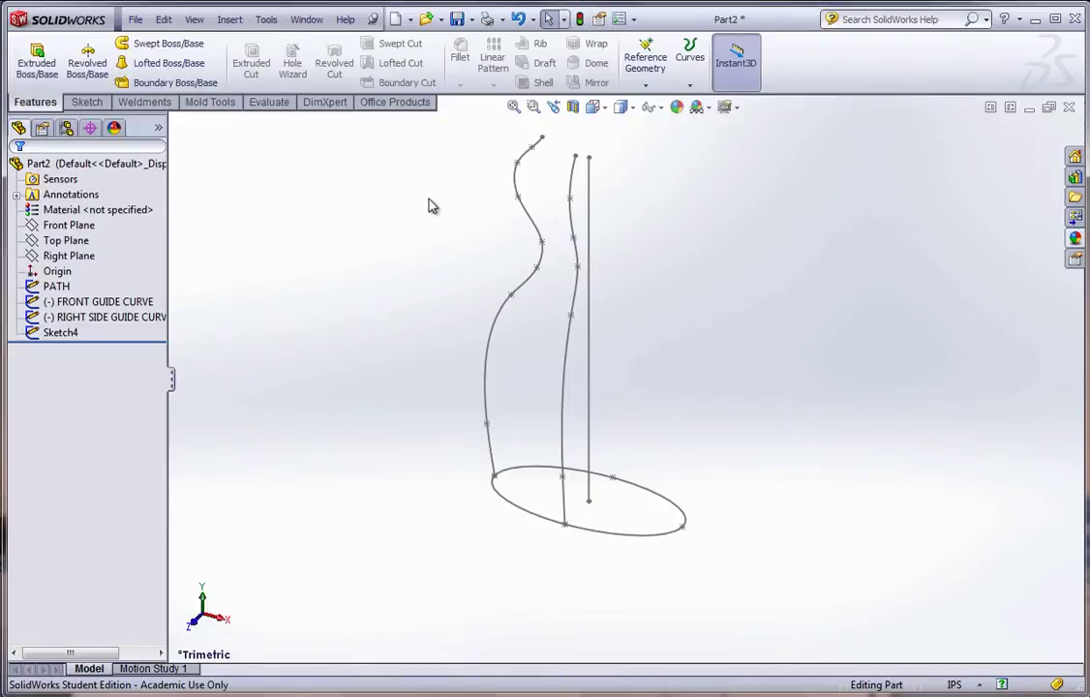
scroll(630, 300, up, 1)
scroll(645, 268, down, 2)
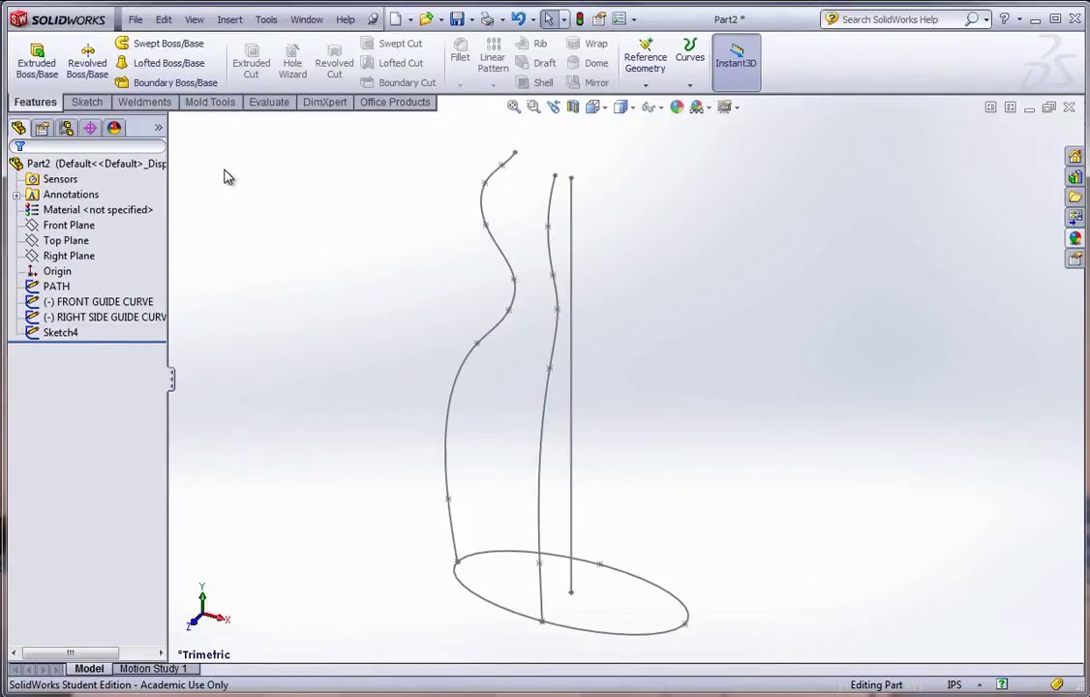
- Sweep the ellipse along PATH, guided by the front and right side curves, creating Sweep1
click(145, 46)
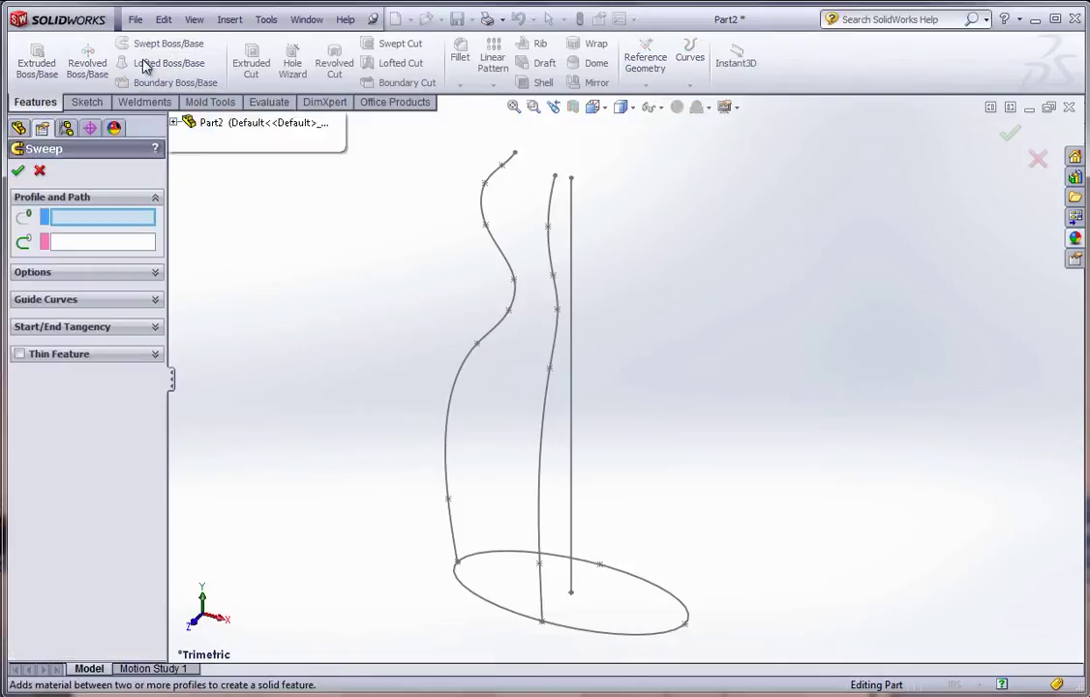
click(491, 608)
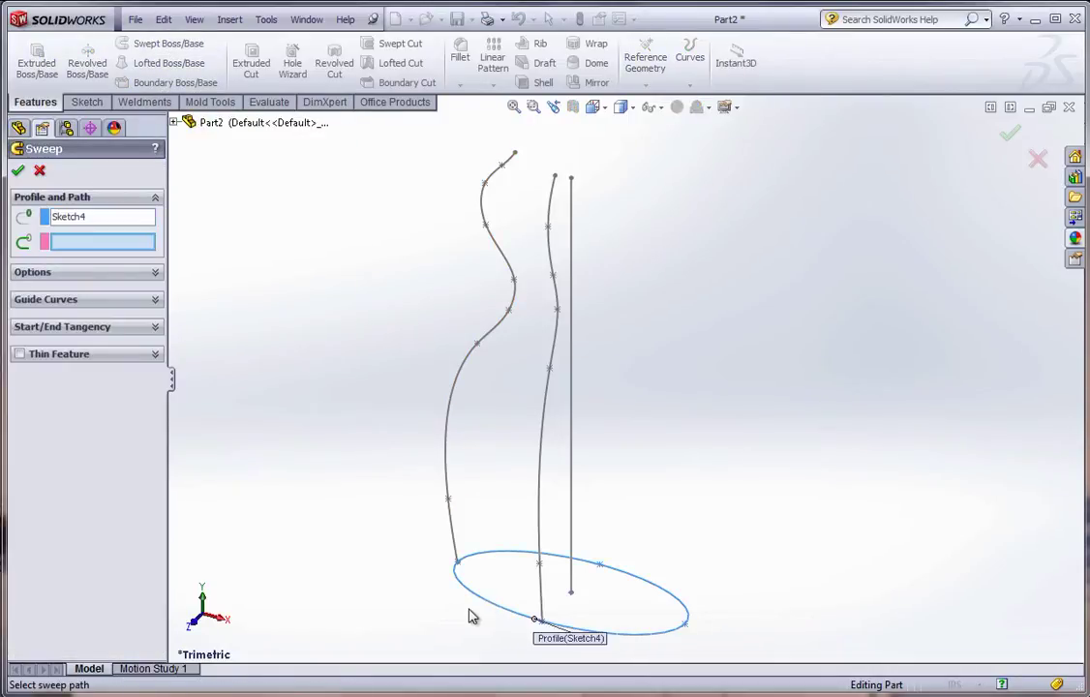
click(574, 499)
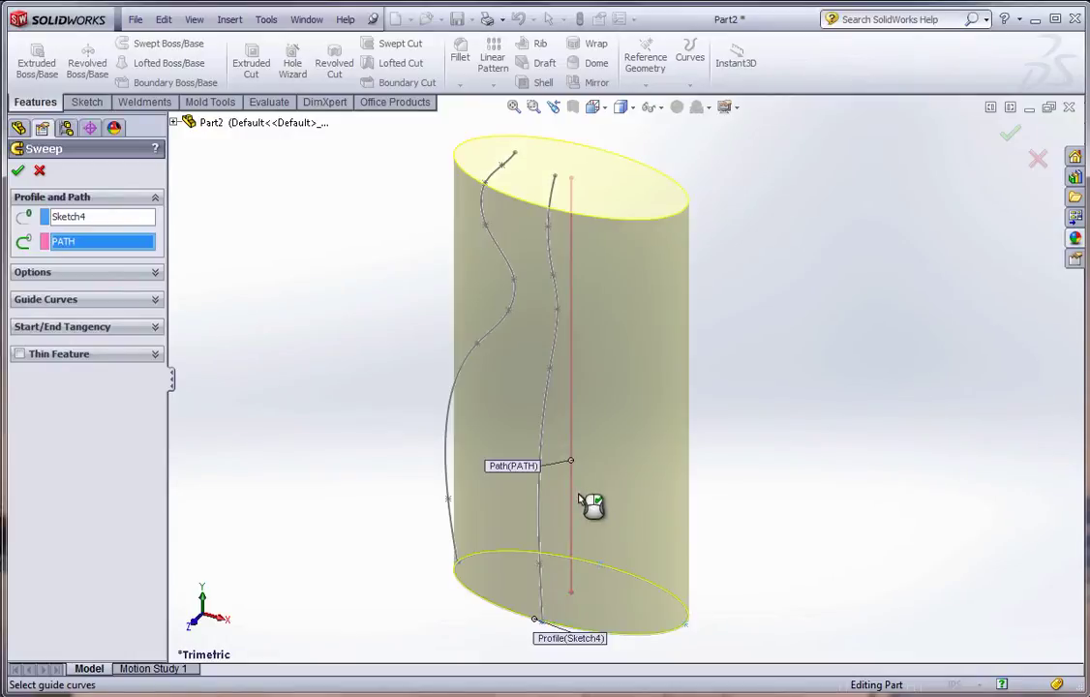
click(85, 302)
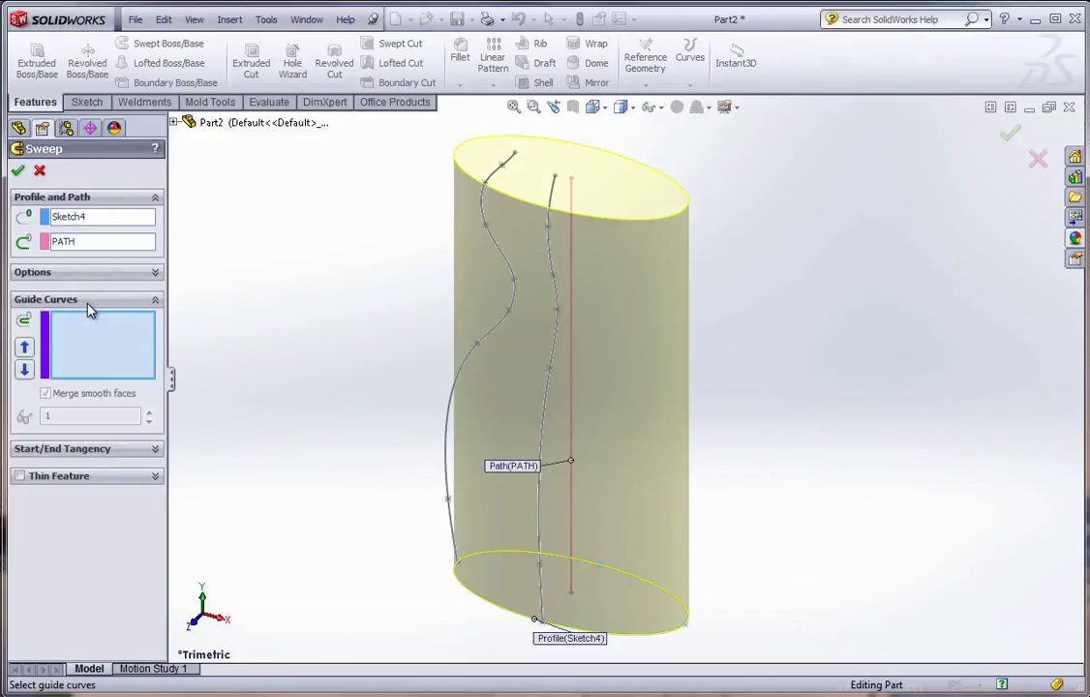
click(451, 521)
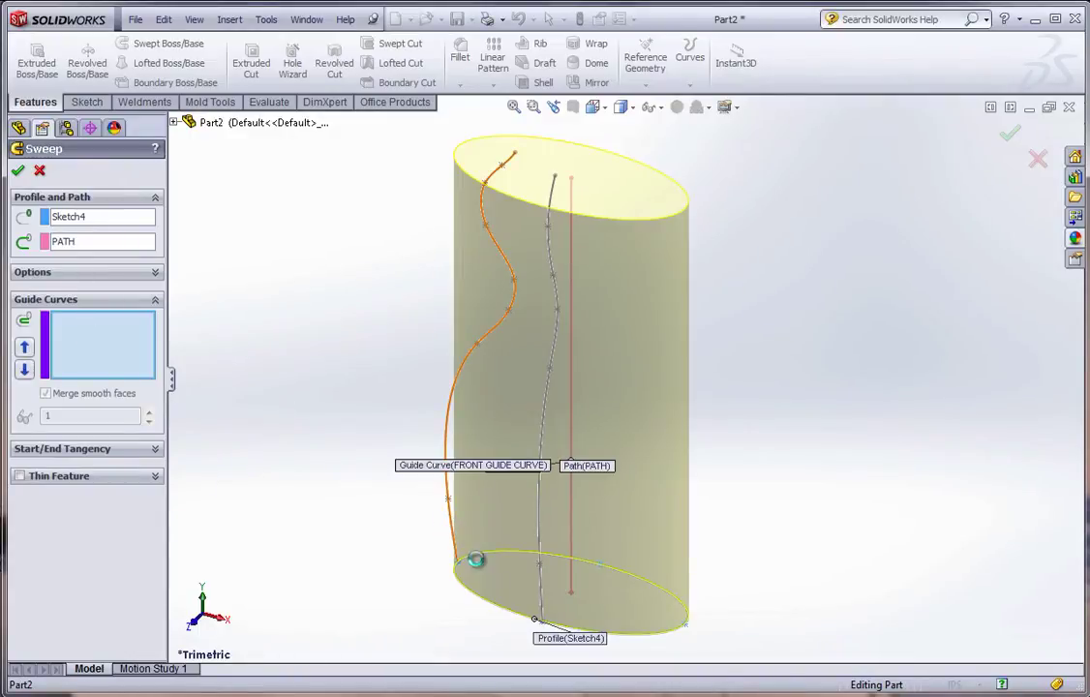
click(542, 588)
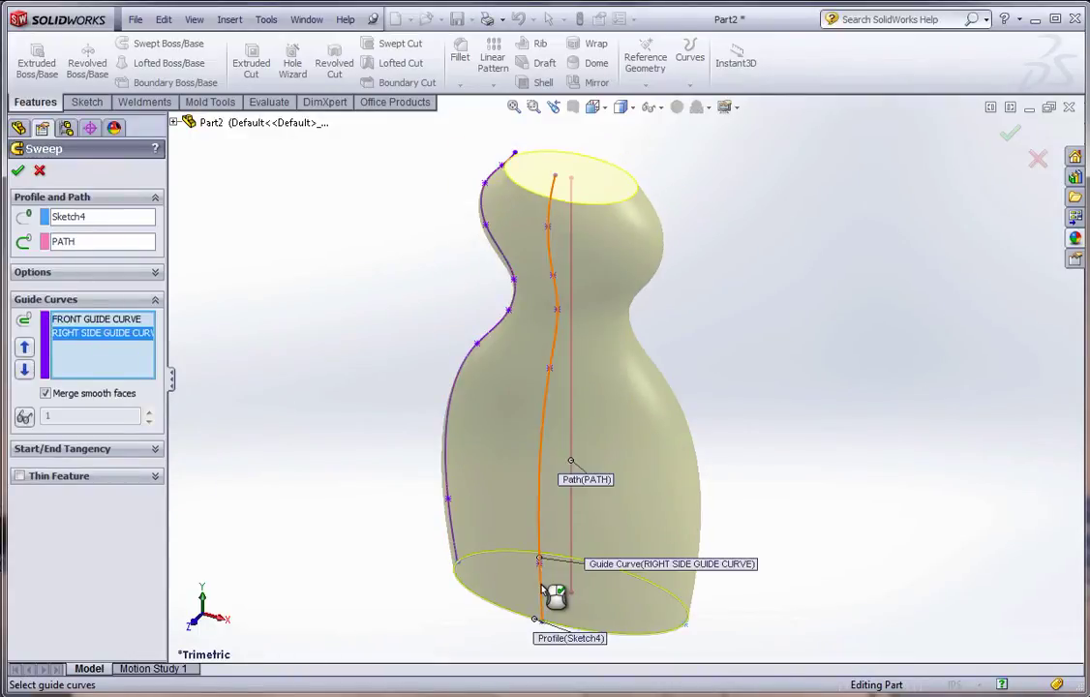
click(20, 172)
middle_drag(354, 523, 473, 397)
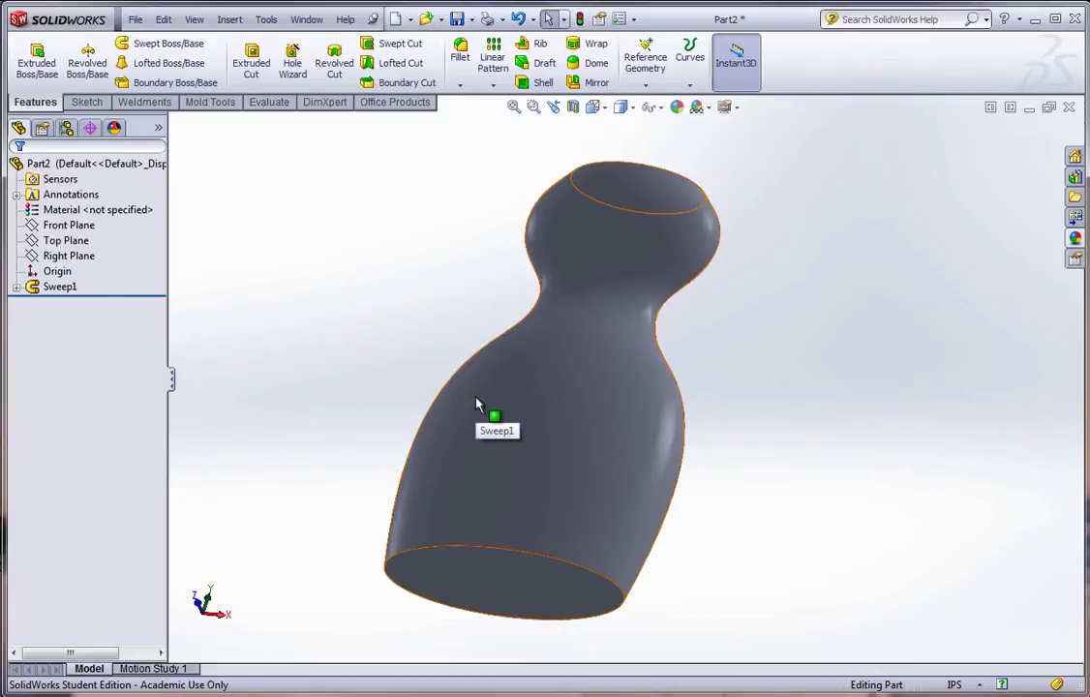
- Begin a variable-radius fillet on the bottle's bottom edge, then bring up the tutorial PDF
scroll(475, 653, down, 2)
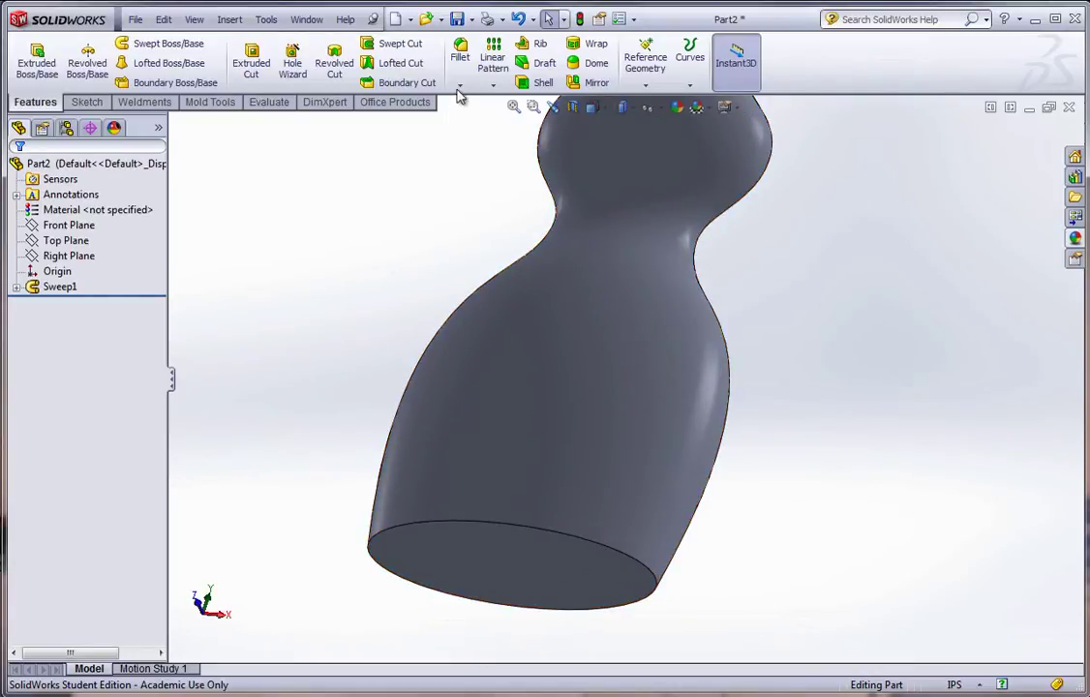
click(460, 56)
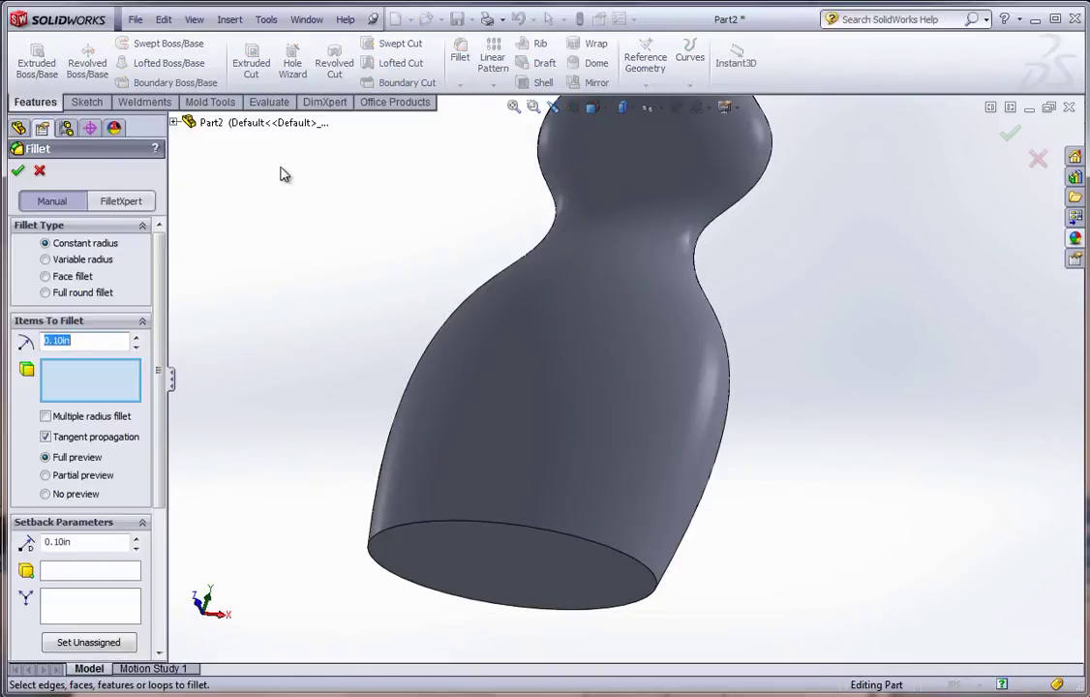
click(46, 260)
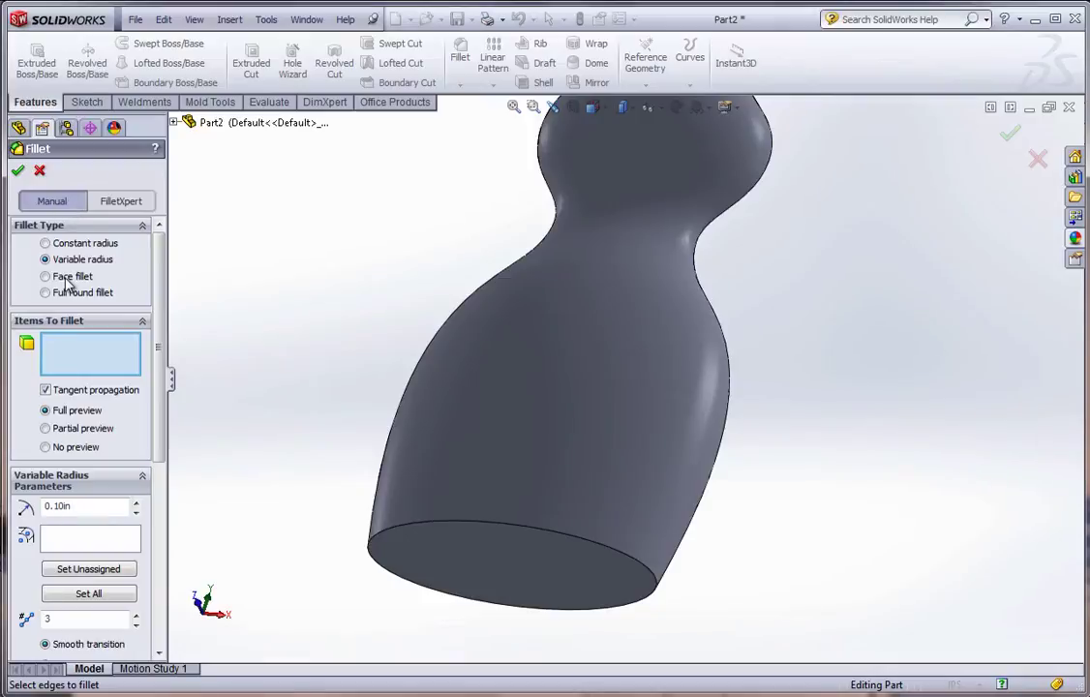
click(399, 539)
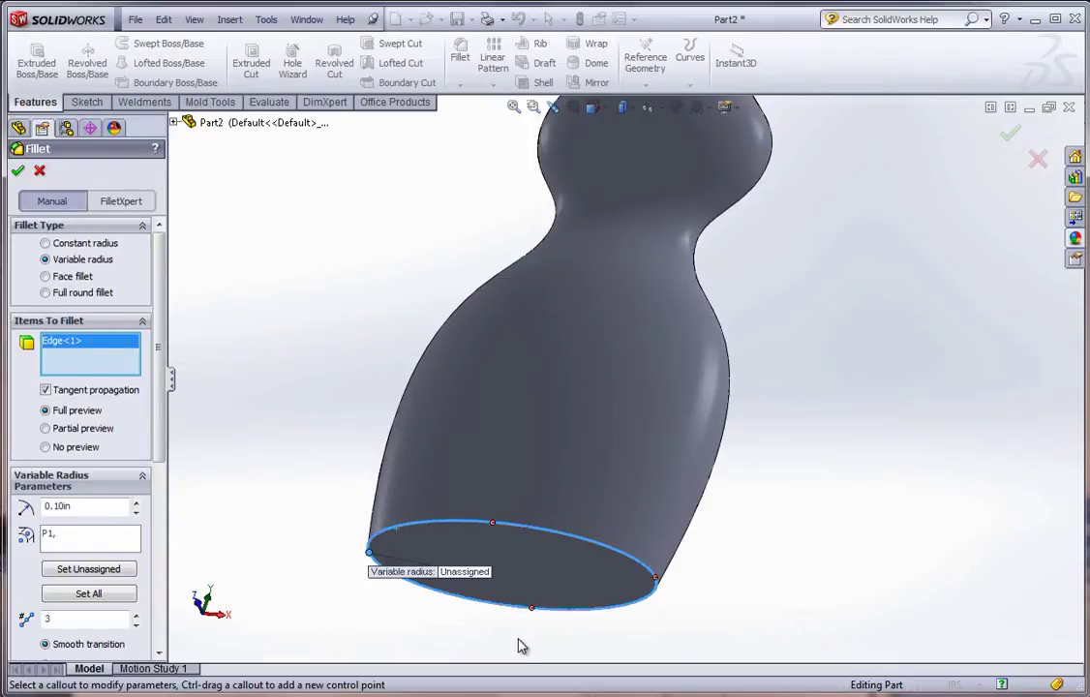
scroll(533, 619, down, 2)
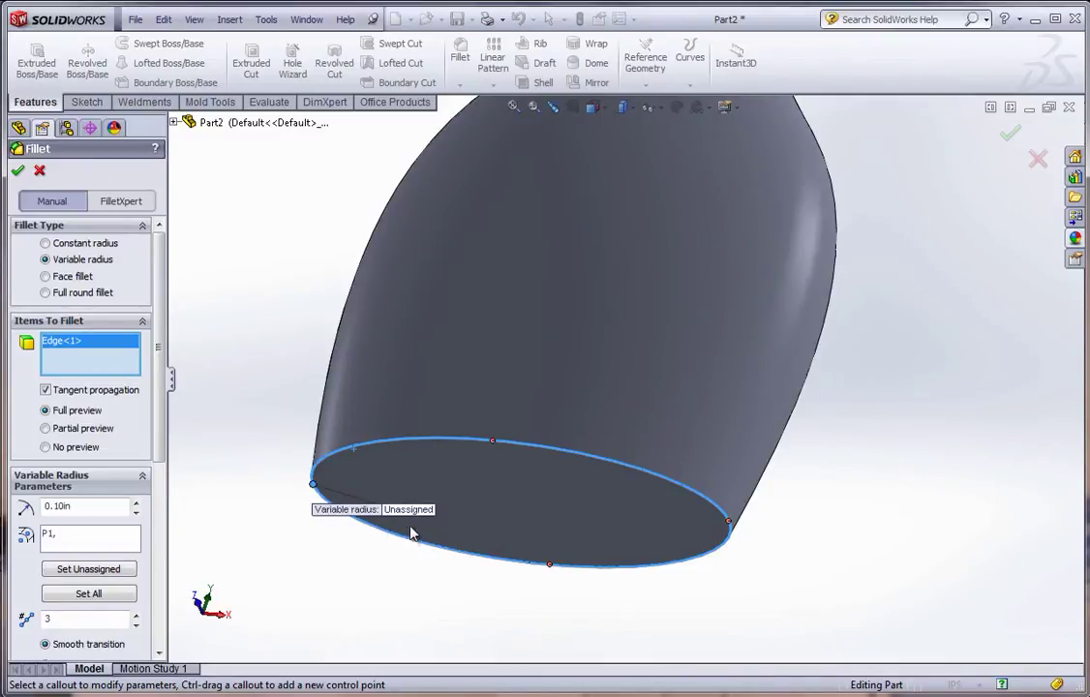
key(alt+Tab)
- Scroll the SolidWorks Advanced PDF down to page 54's variable-radius fillet figure
scroll(426, 628, down, 10)
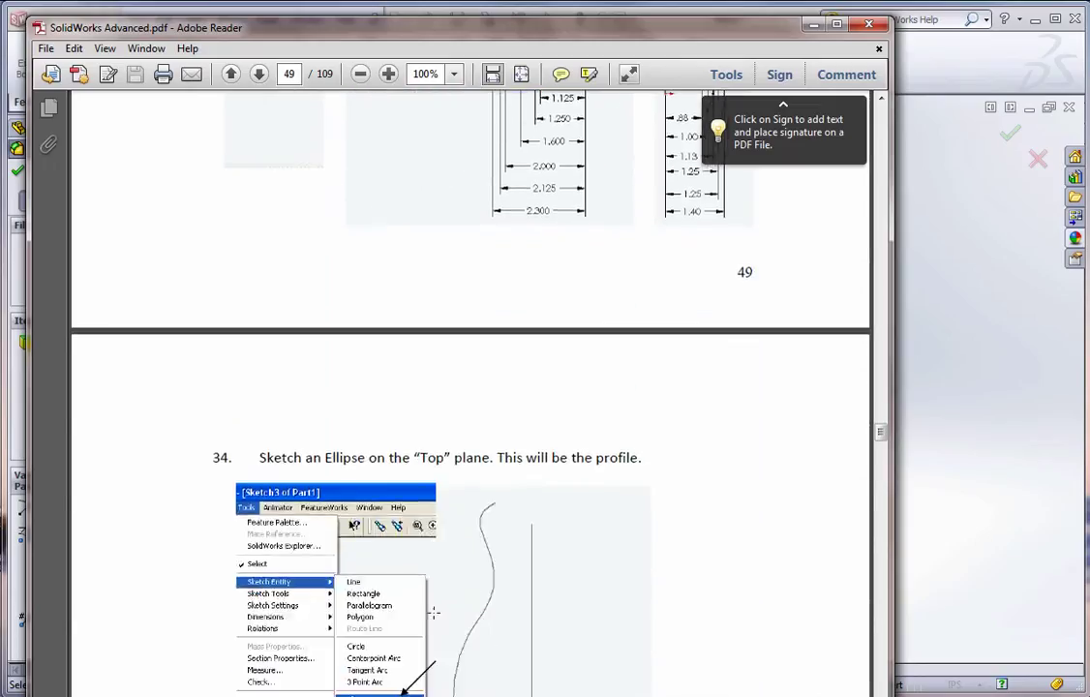
scroll(433, 603, down, 12)
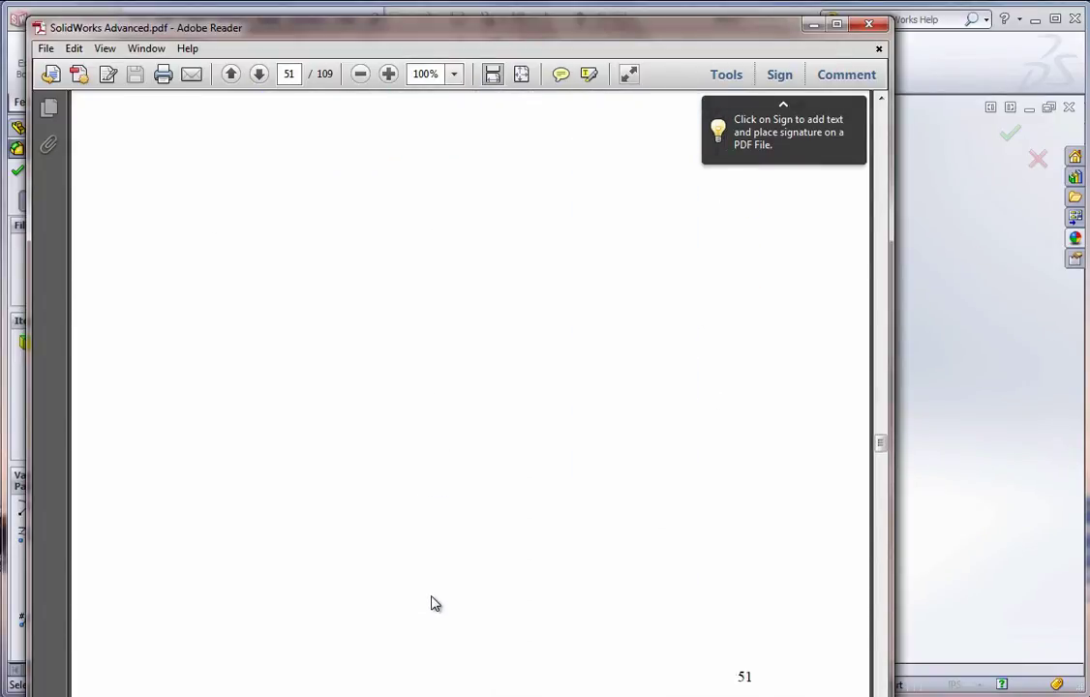
scroll(429, 592, down, 5)
scroll(428, 589, down, 15)
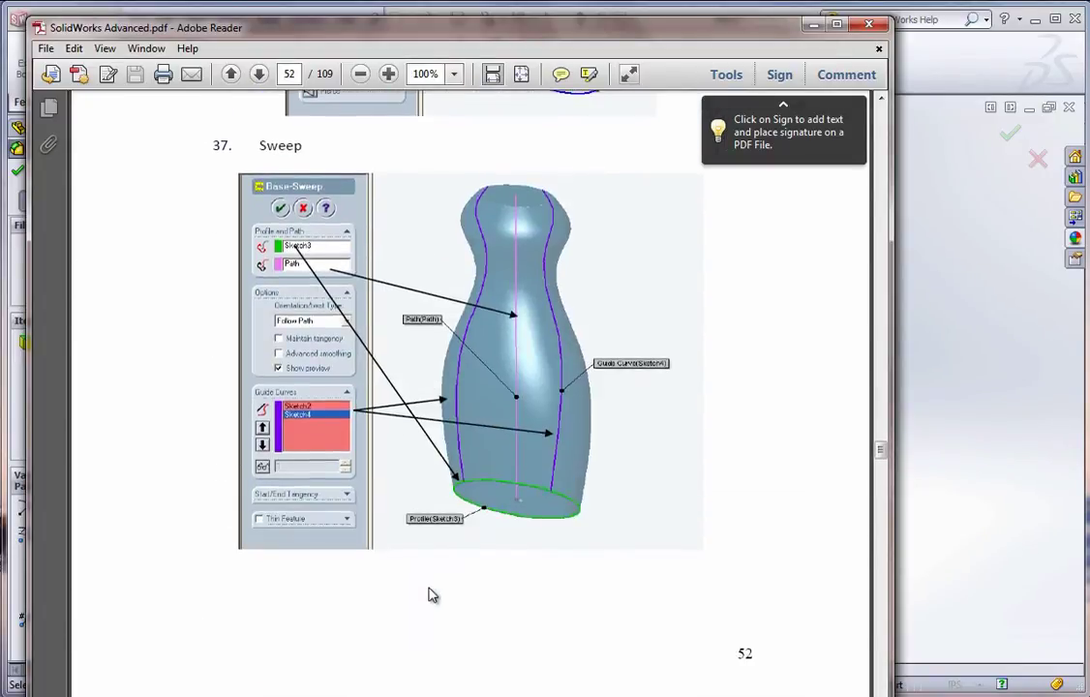
scroll(426, 579, down, 9)
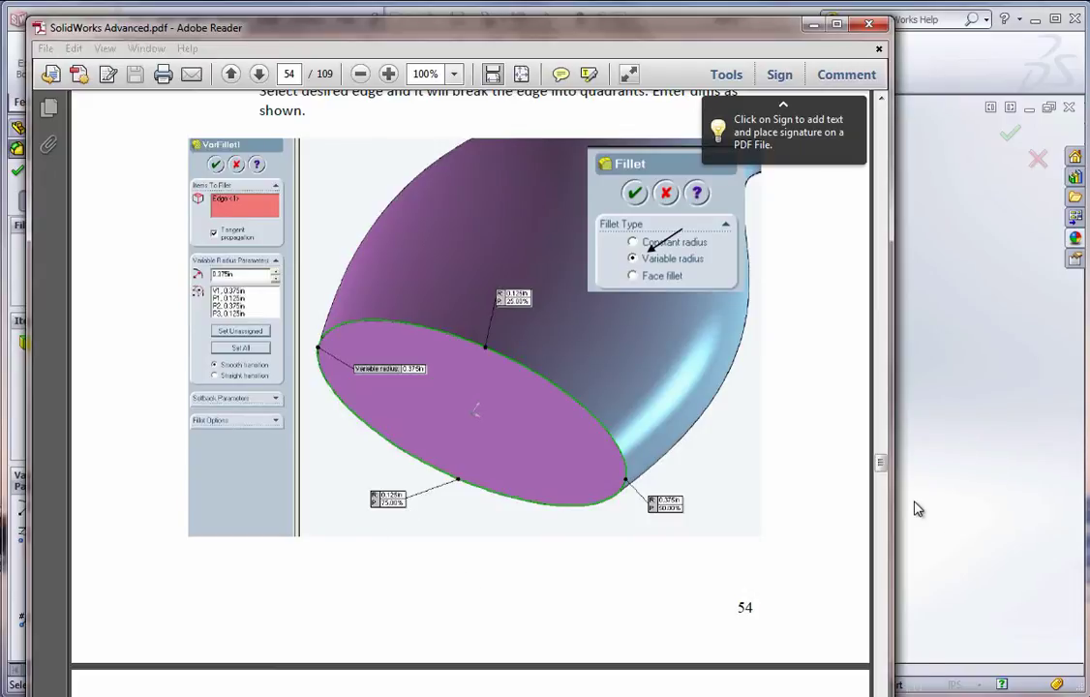
- Set the first control point radius to 0.375in and add a 25% point at 0.125in
click(915, 506)
click(408, 510)
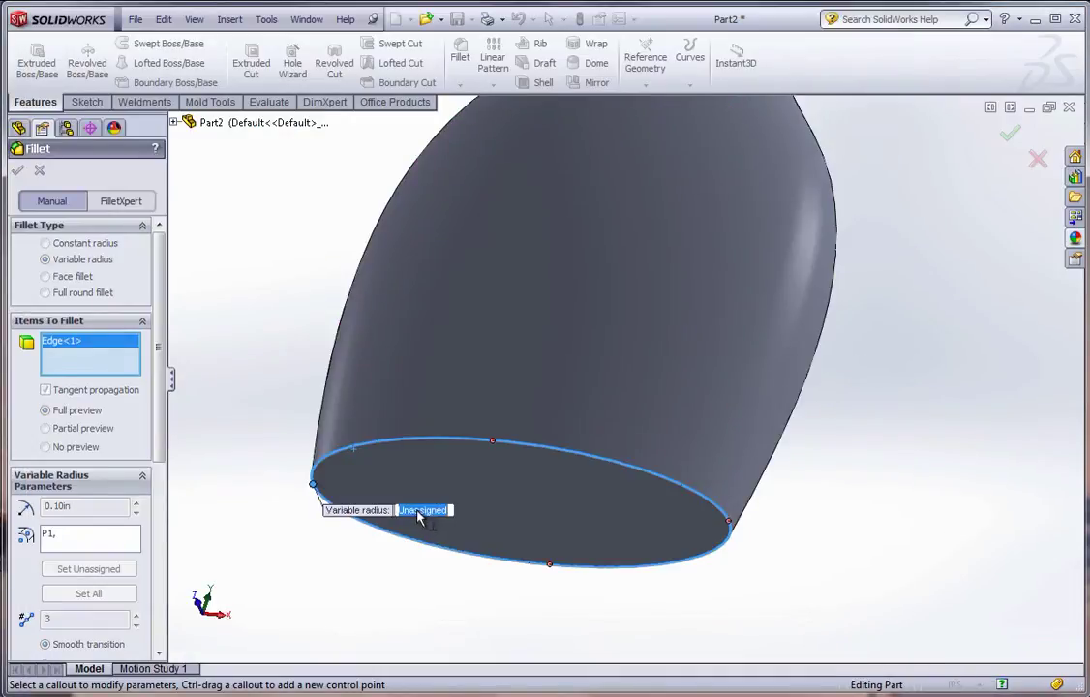
text(.375)
key(Return)
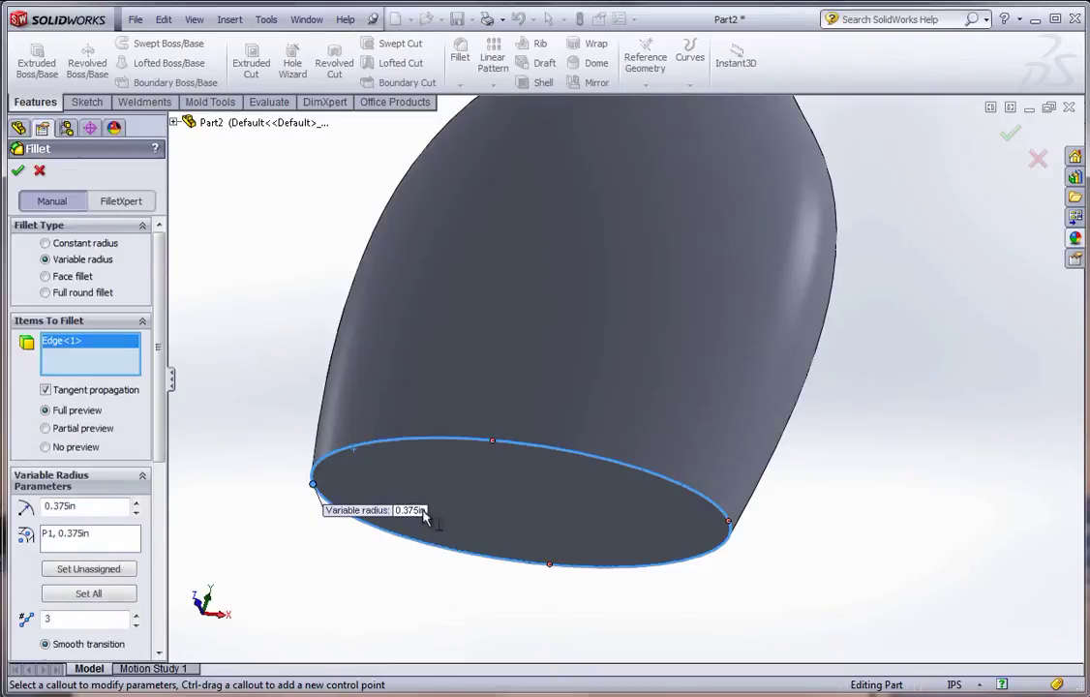
click(493, 445)
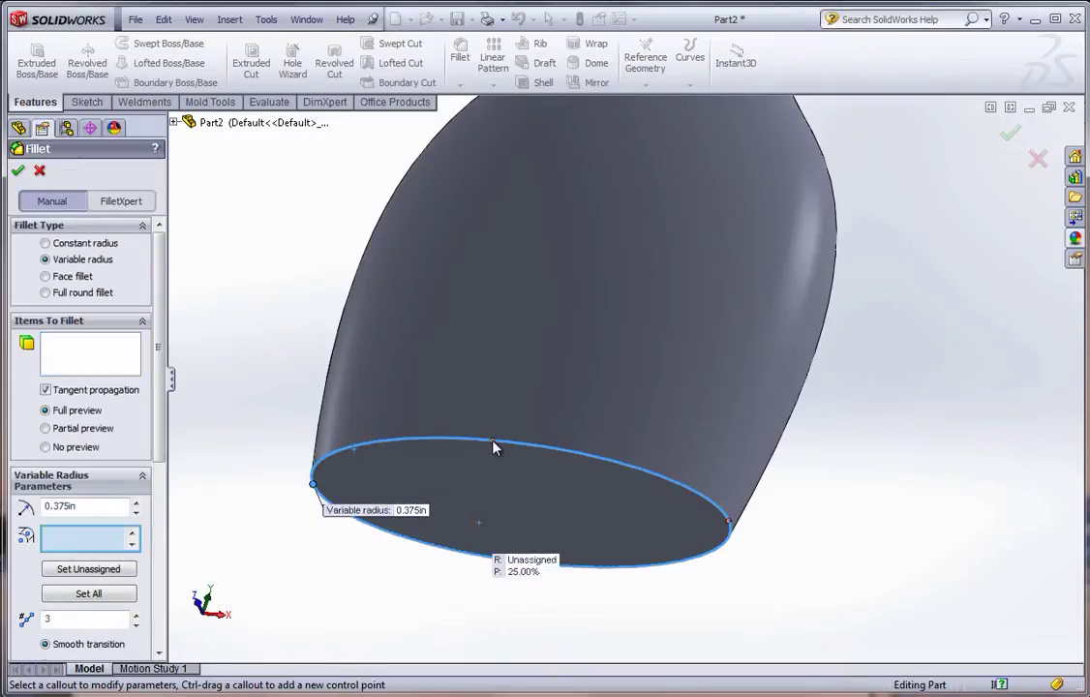
click(523, 572)
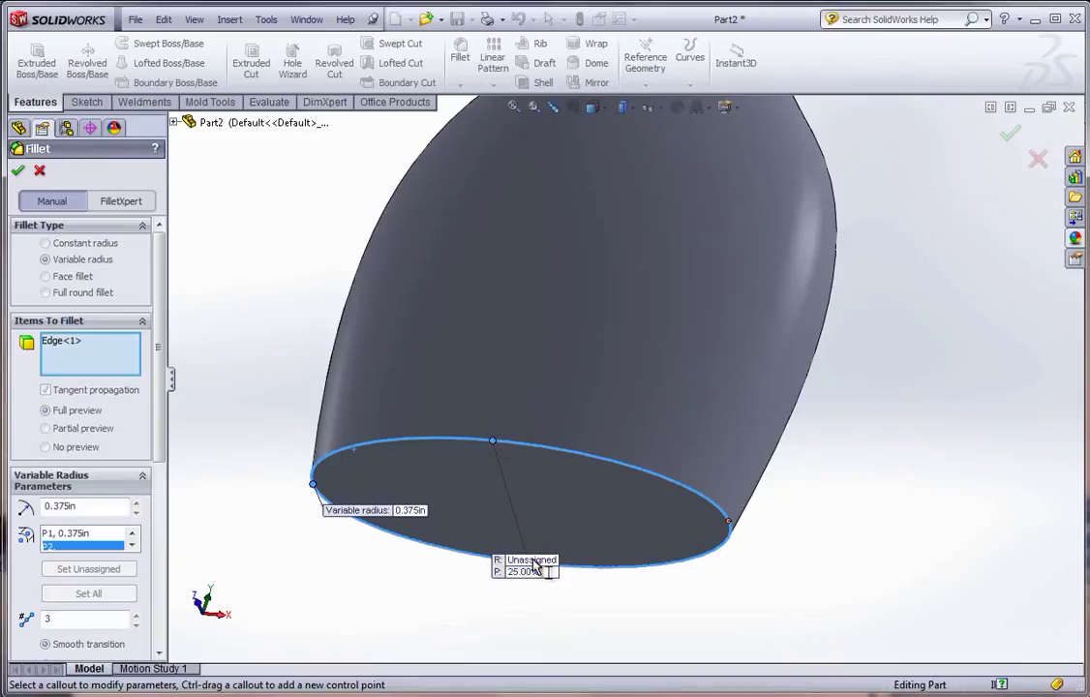
click(533, 560)
text(.1)
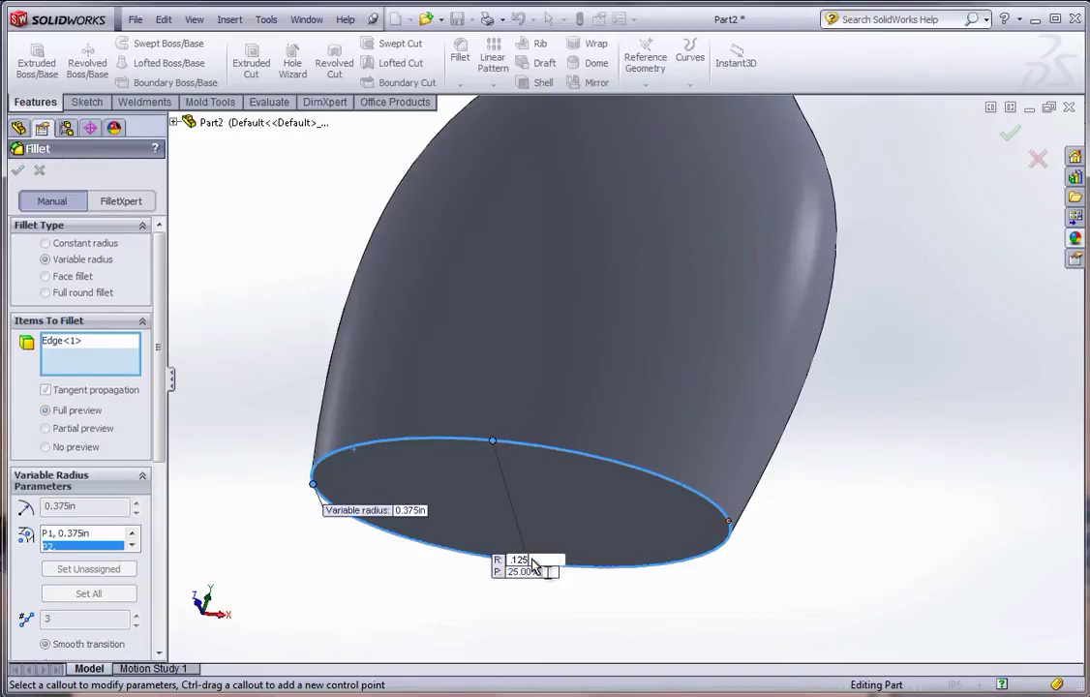
text(25)
key(Return)
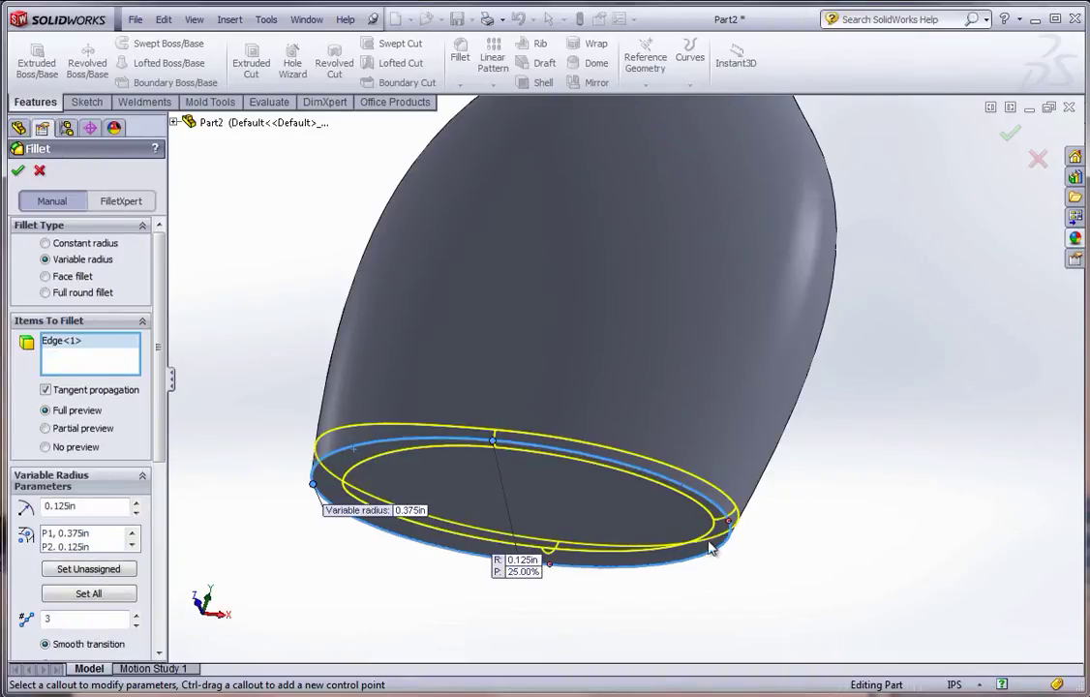
- Add 50% and 75% control points at 0.375in and 0.125in, then apply VarFillet1
click(729, 524)
drag(747, 657, 777, 546)
click(800, 548)
text(0.375)
key(Return)
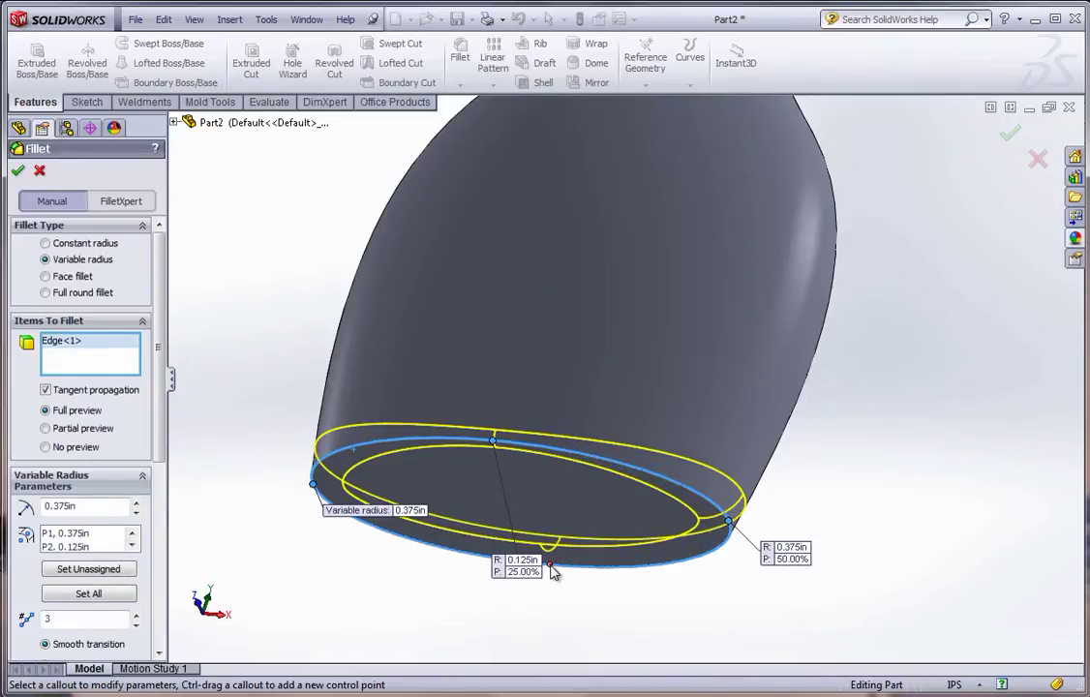
click(550, 567)
scroll(556, 595, up, 3)
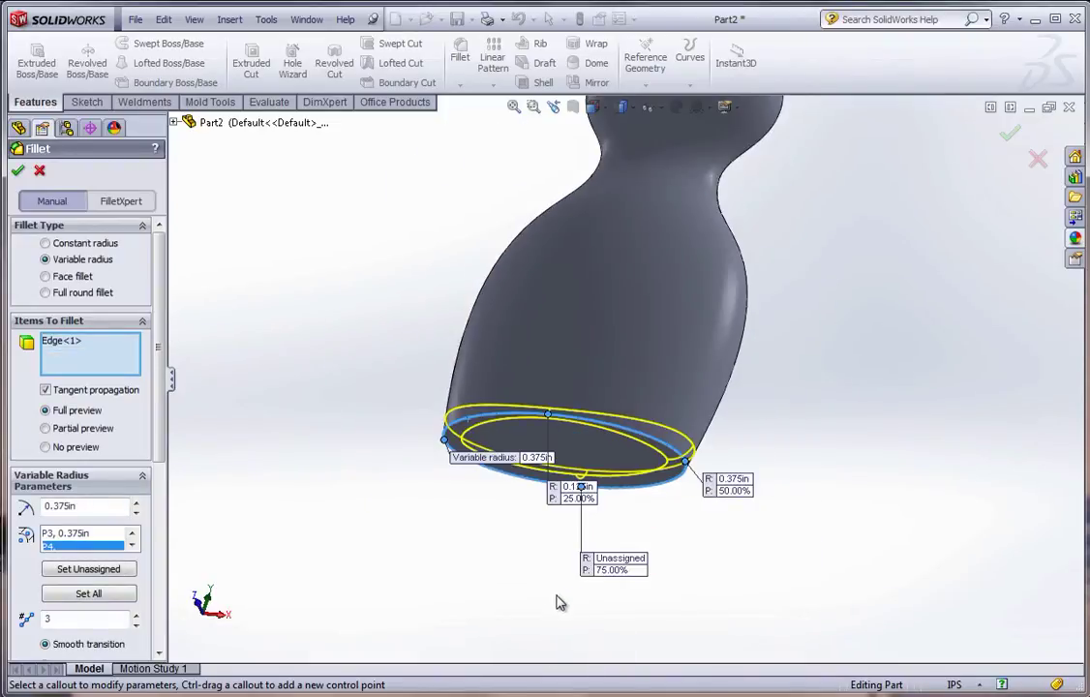
click(619, 559)
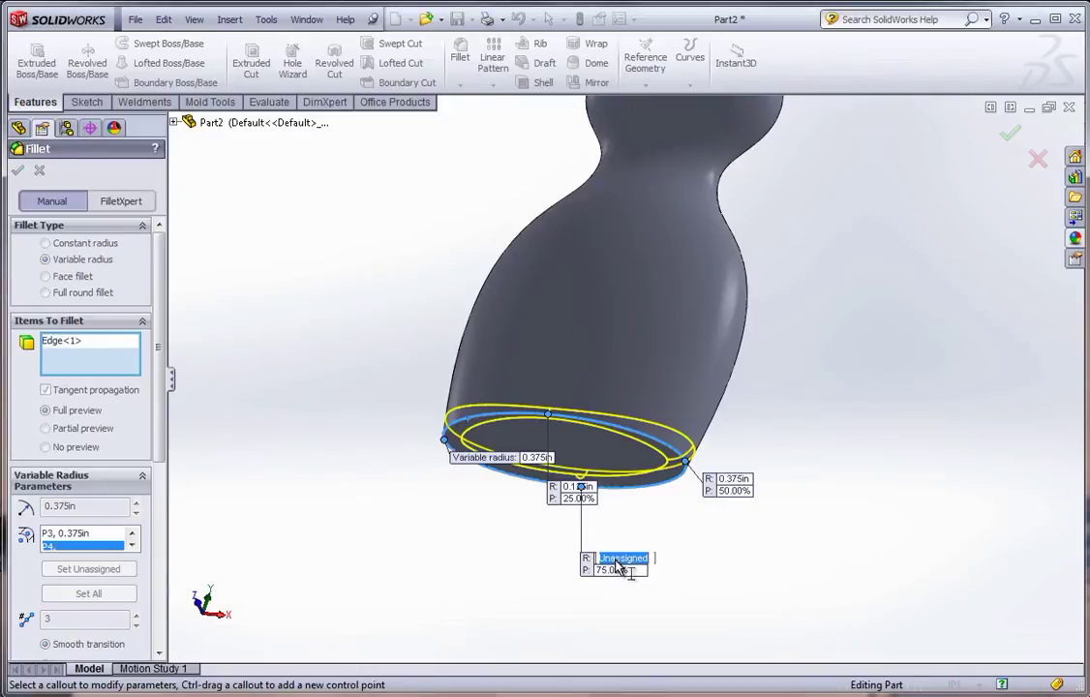
text(0.125)
key(Return)
scroll(600, 424, down, 3)
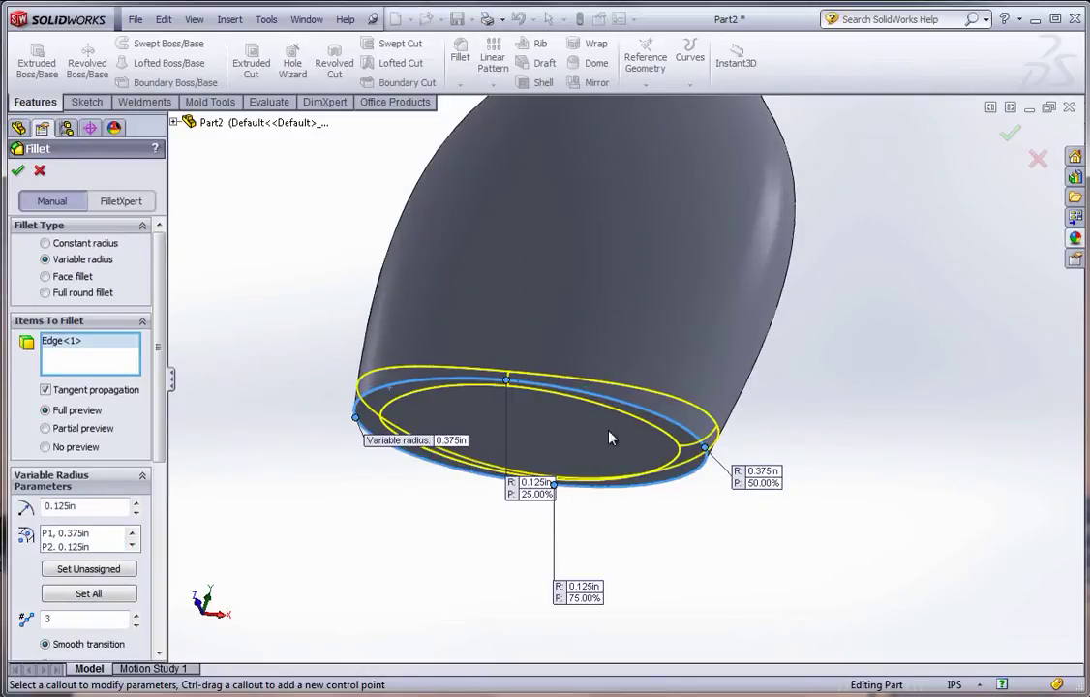
middle_drag(600, 424, 545, 414)
click(18, 171)
- Set up a 0.1in face fillet between the bottle's outer side face and the neck's top face
scroll(456, 468, up, 4)
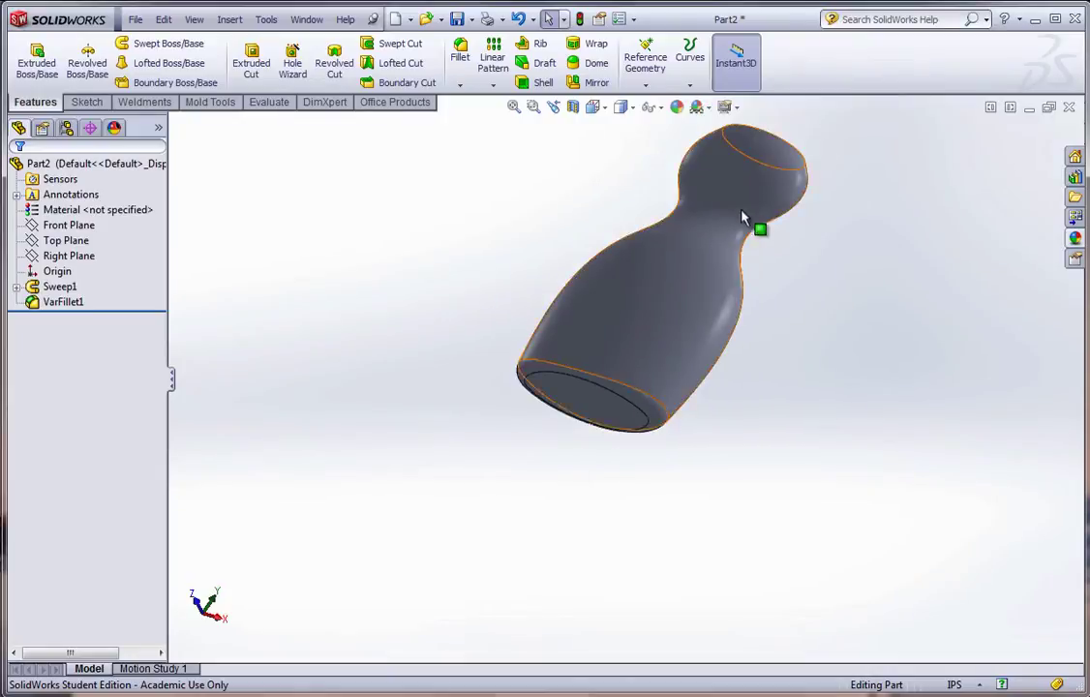
middle_drag(757, 224, 662, 402)
scroll(671, 230, up, 2)
scroll(671, 231, down, 2)
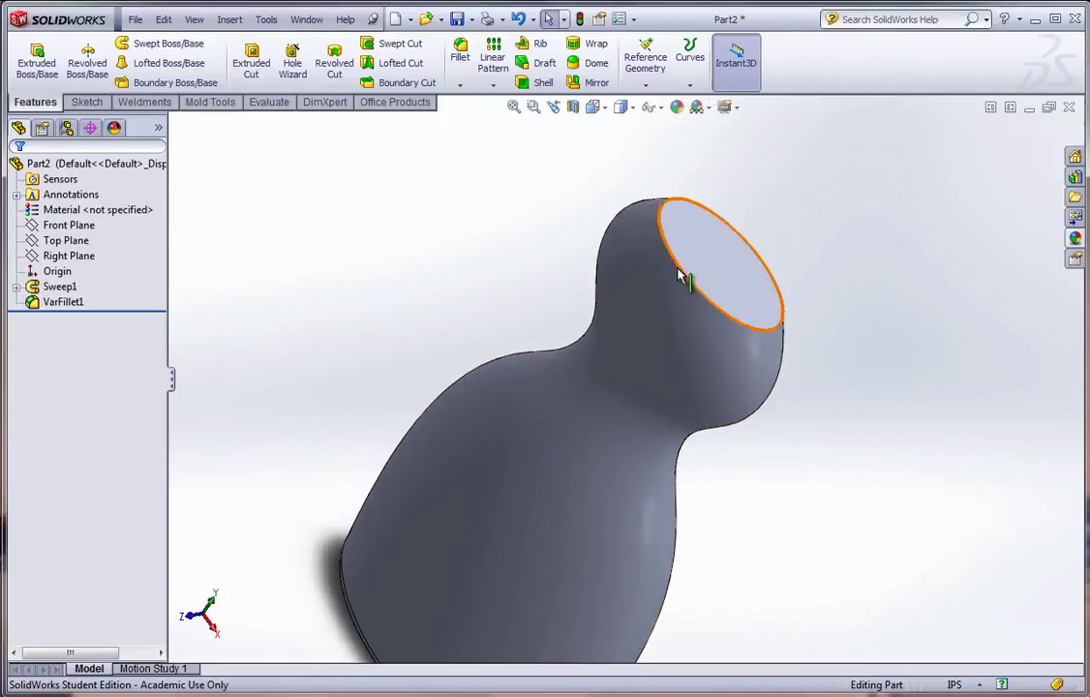
middle_drag(634, 261, 730, 285)
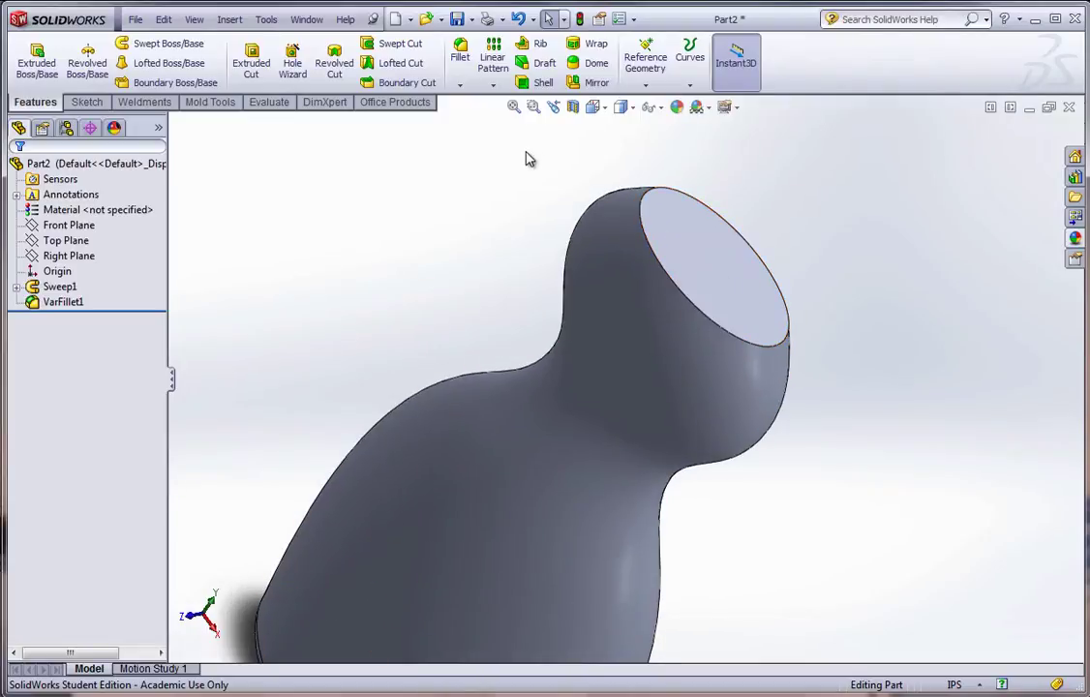
click(461, 73)
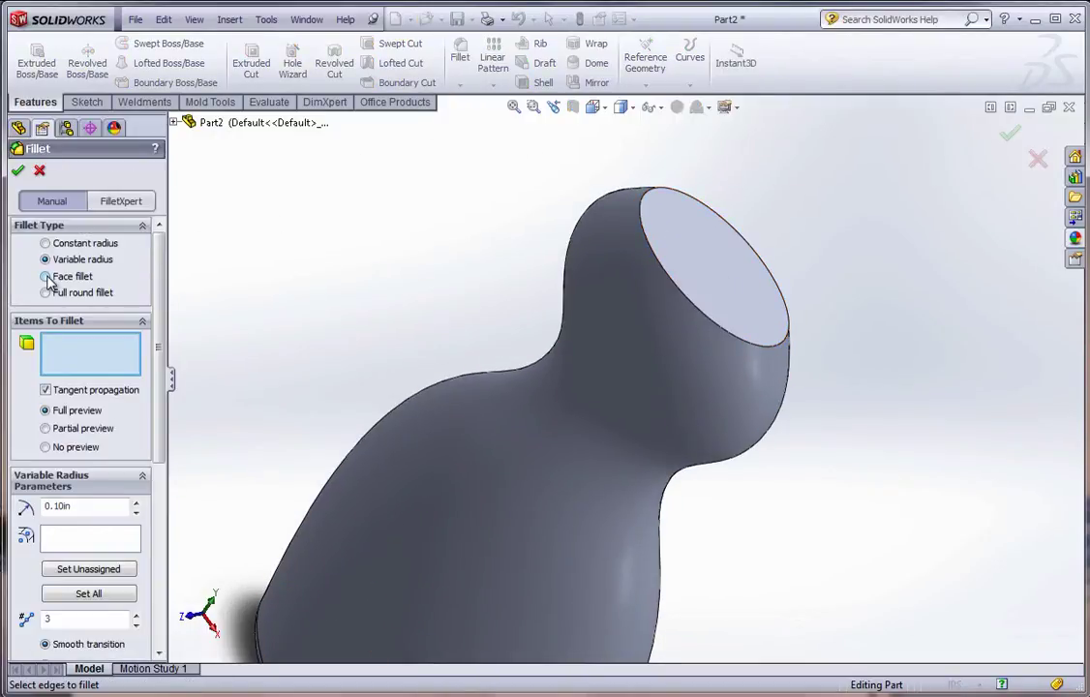
click(44, 277)
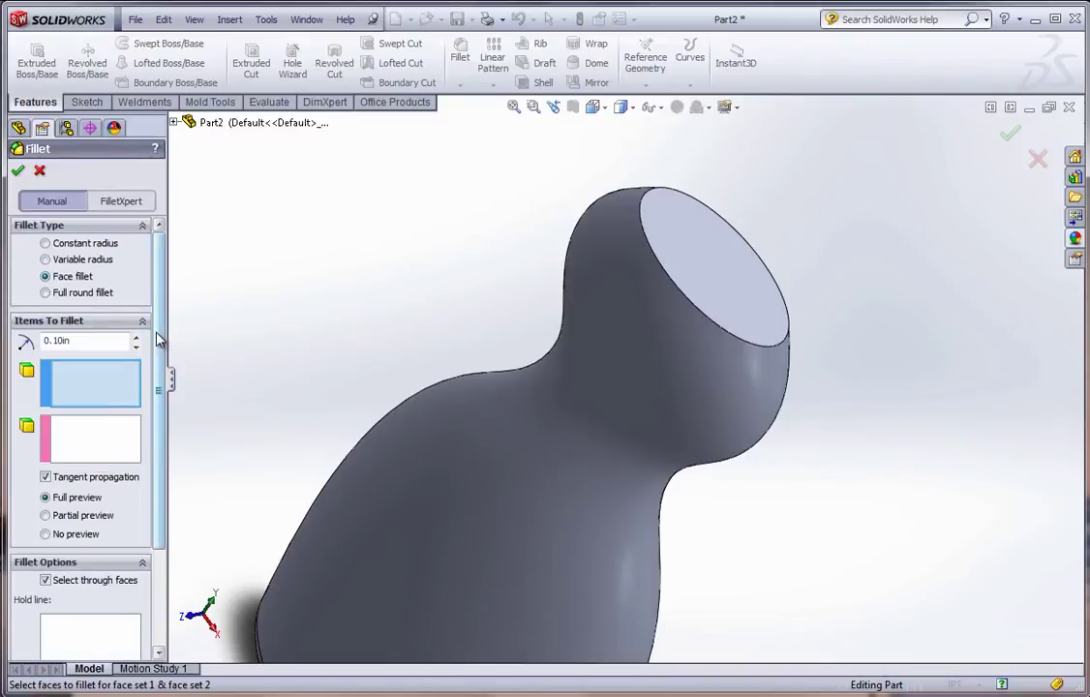
scroll(87, 336, down, 2)
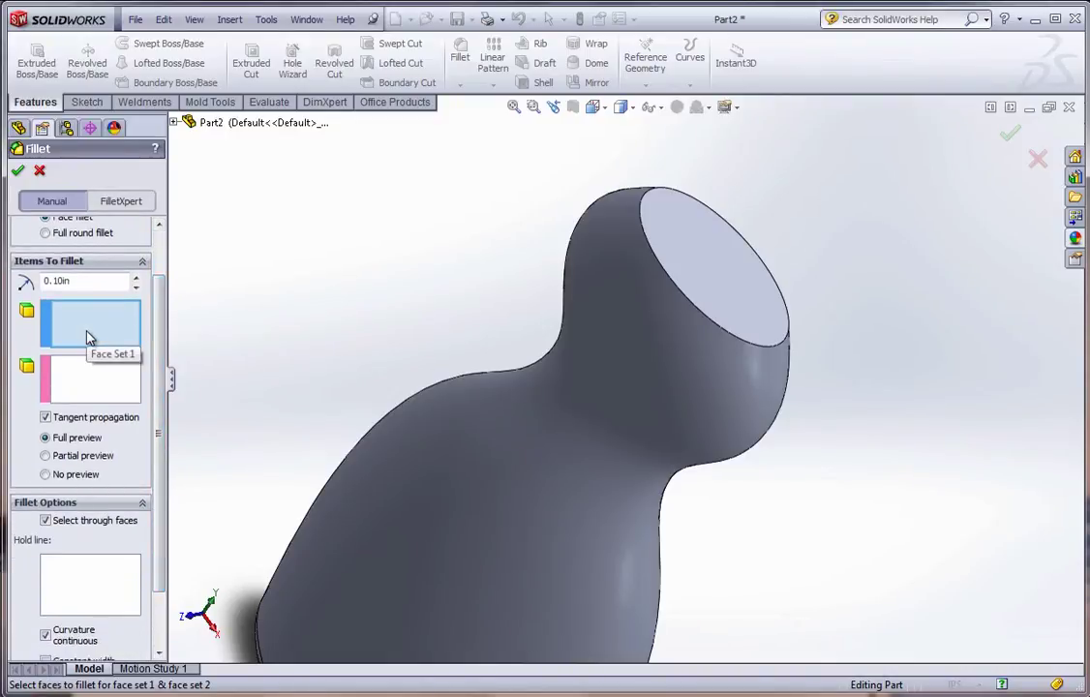
click(596, 334)
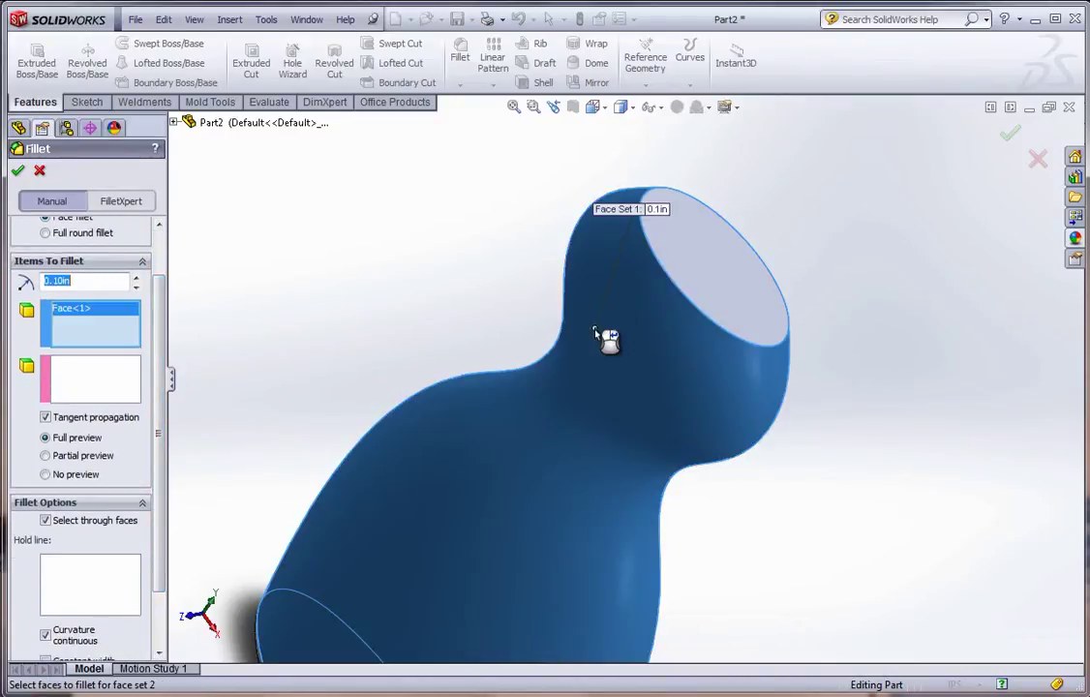
click(81, 383)
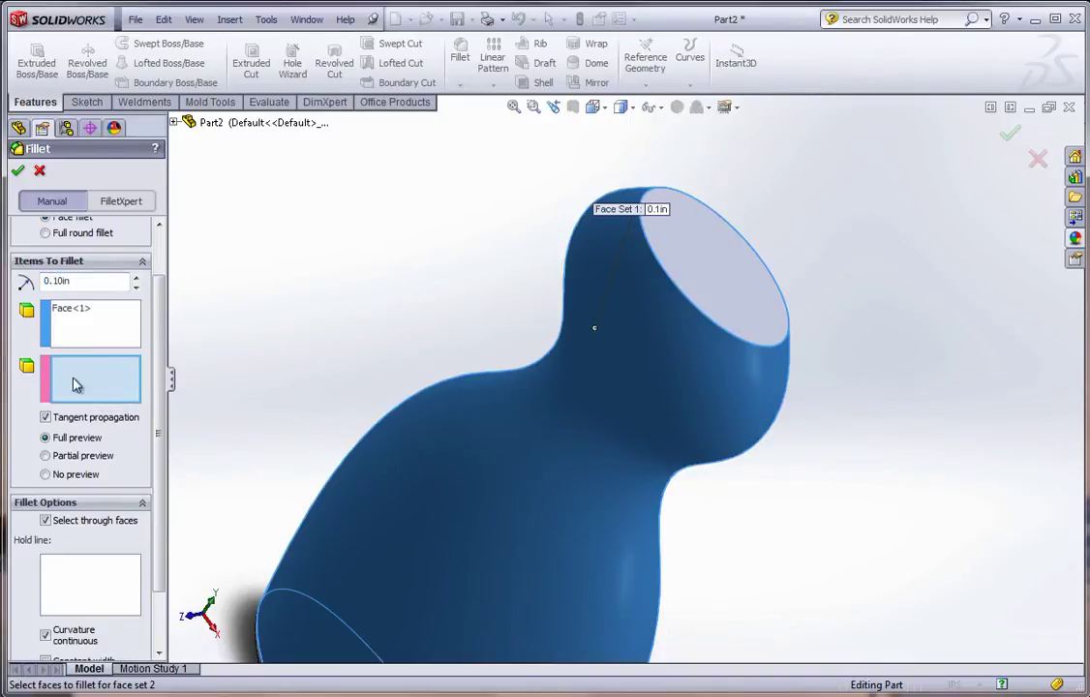
click(729, 294)
drag(161, 366, 160, 477)
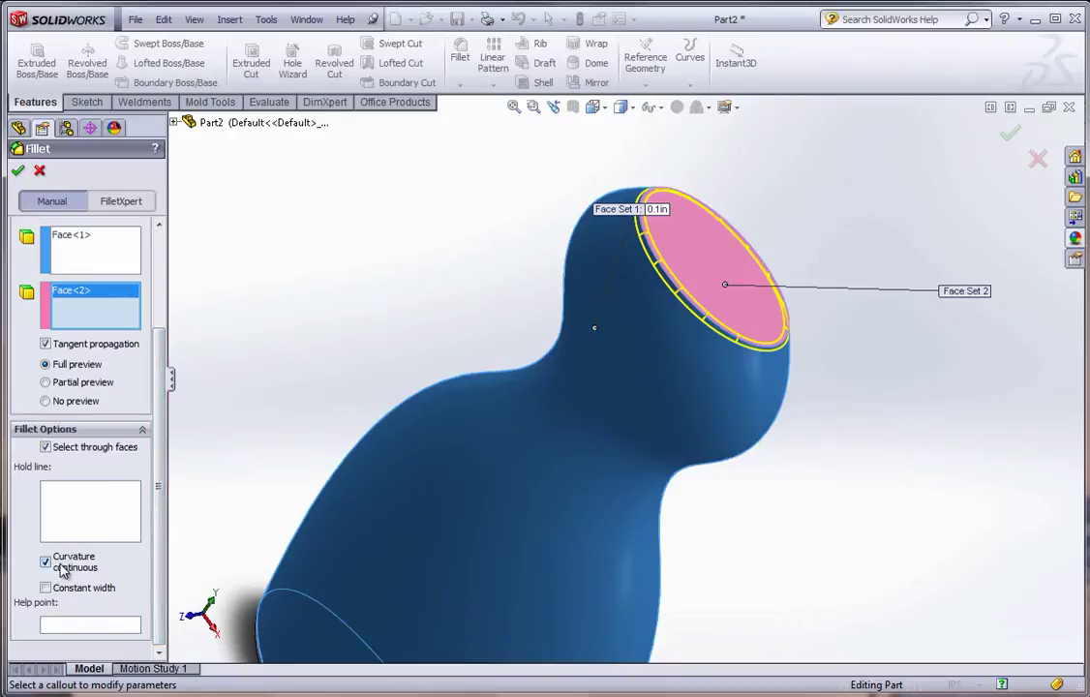
- Apply Fillet1 and start a new sketch on the Front Plane
click(19, 171)
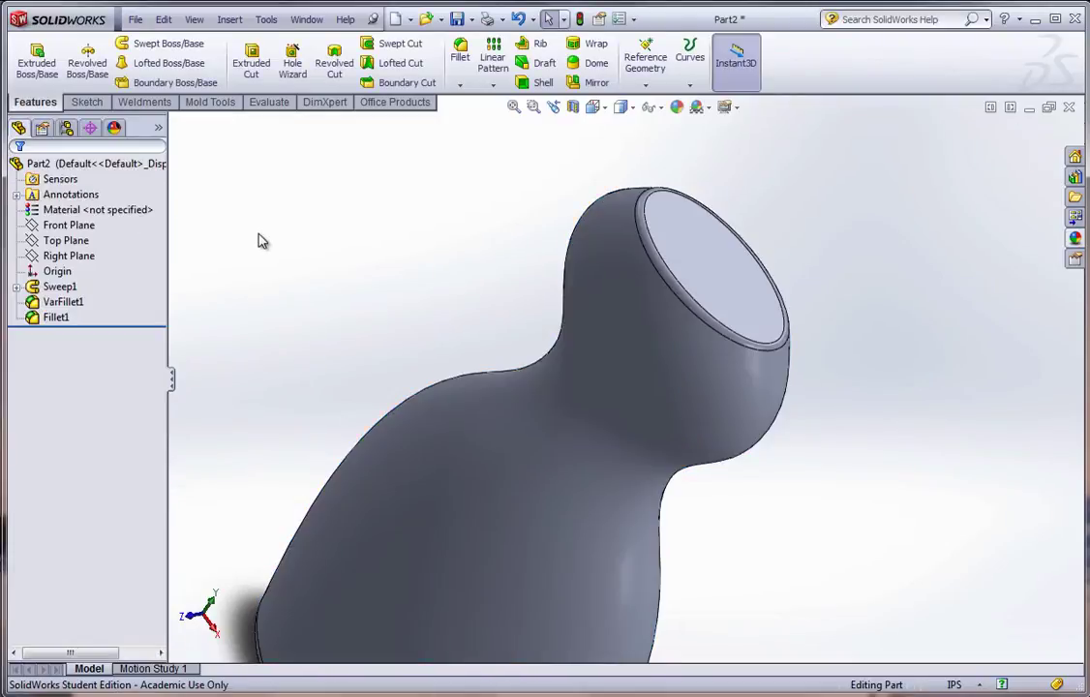
middle_drag(260, 239, 644, 316)
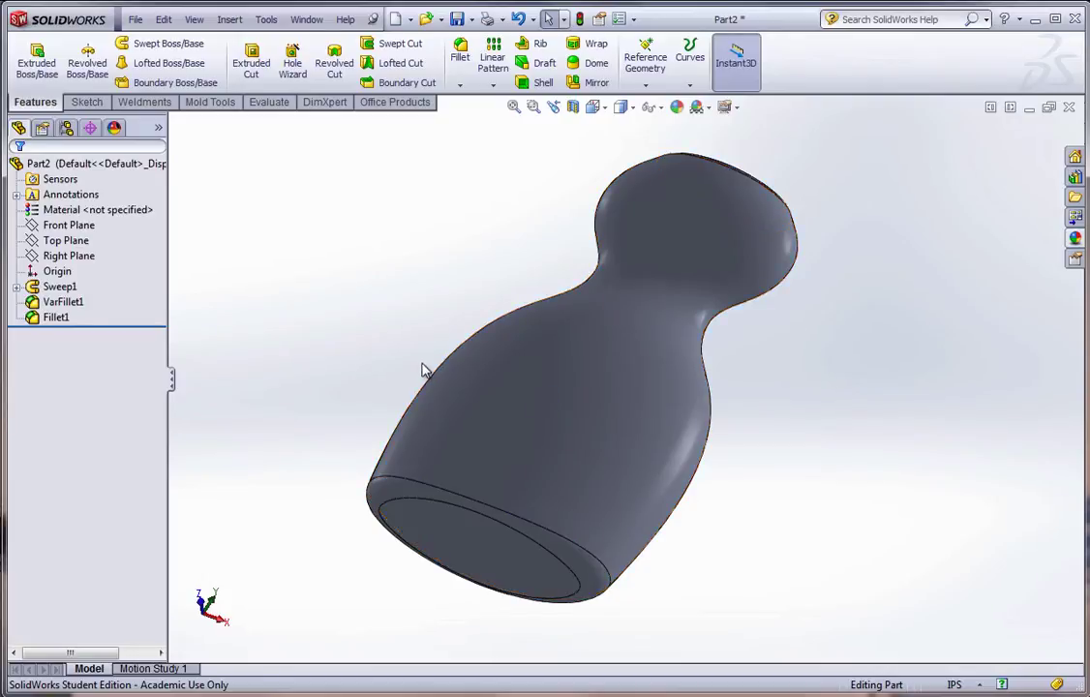
click(75, 227)
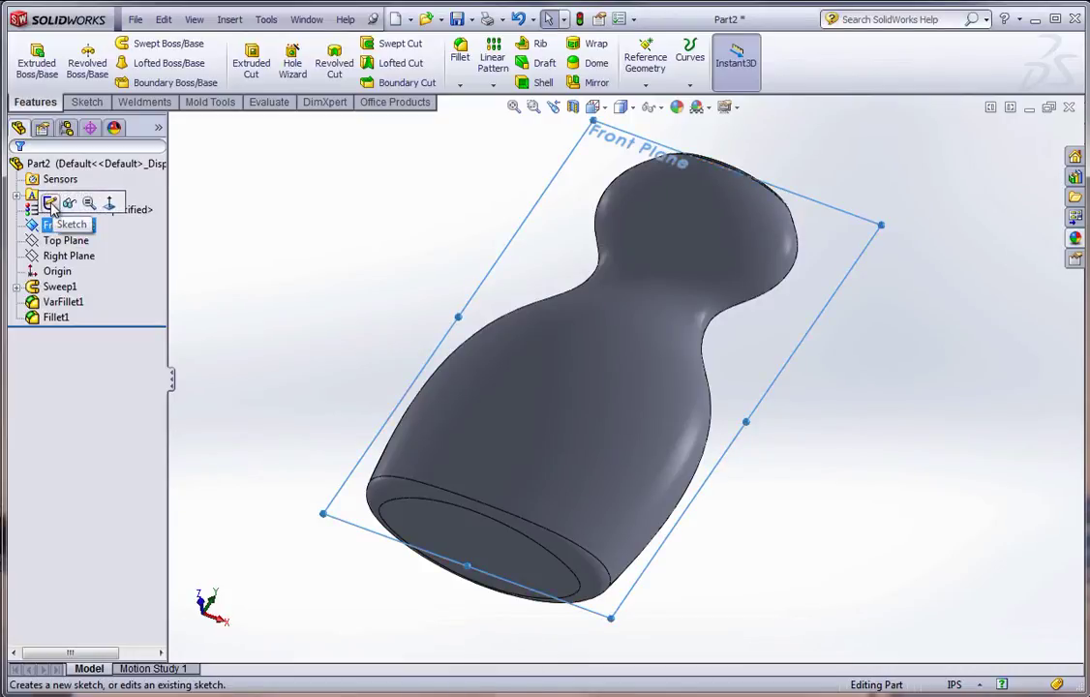
click(51, 203)
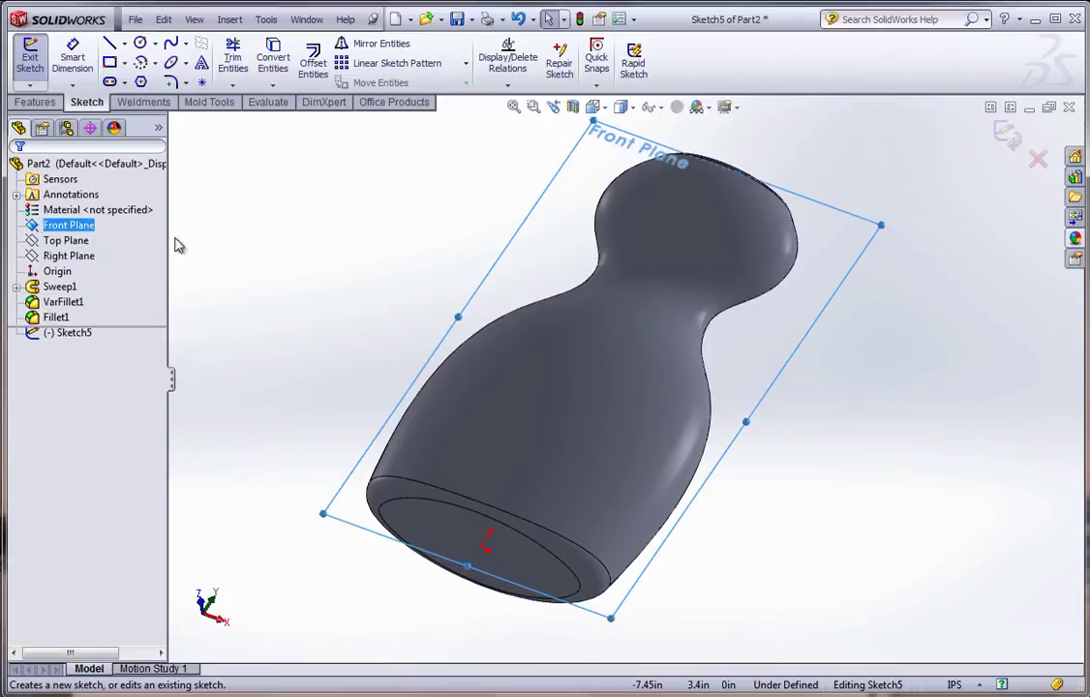
- View the Front Plane normal-to and draw a three-point spline across the lower bottle body
key(space)
click(304, 333)
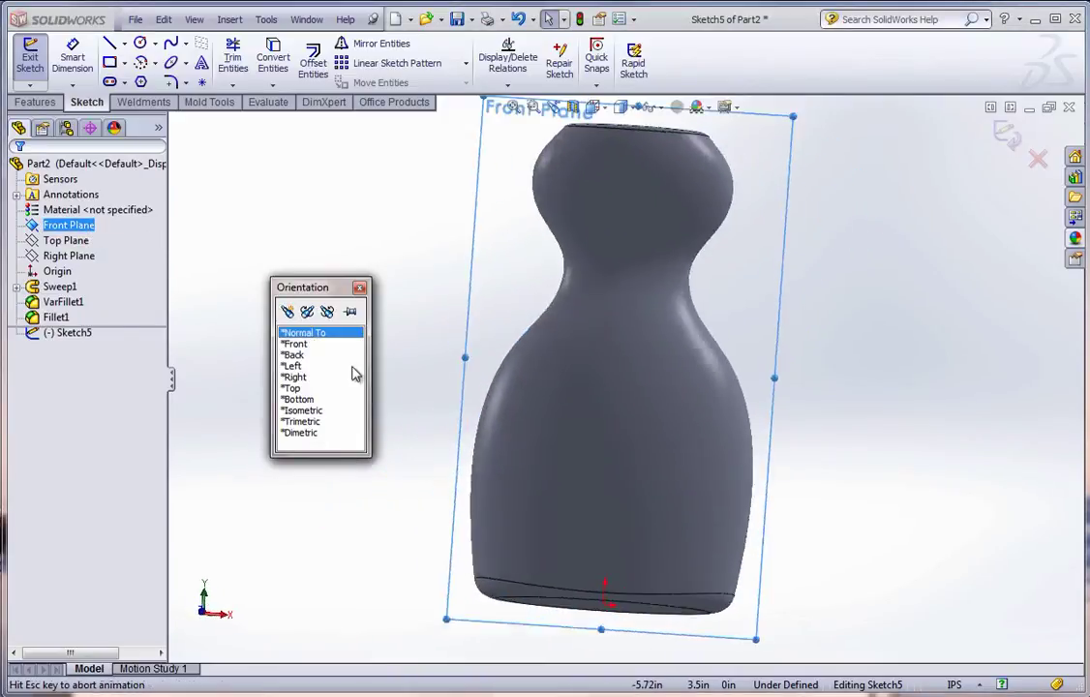
scroll(625, 440, down, 4)
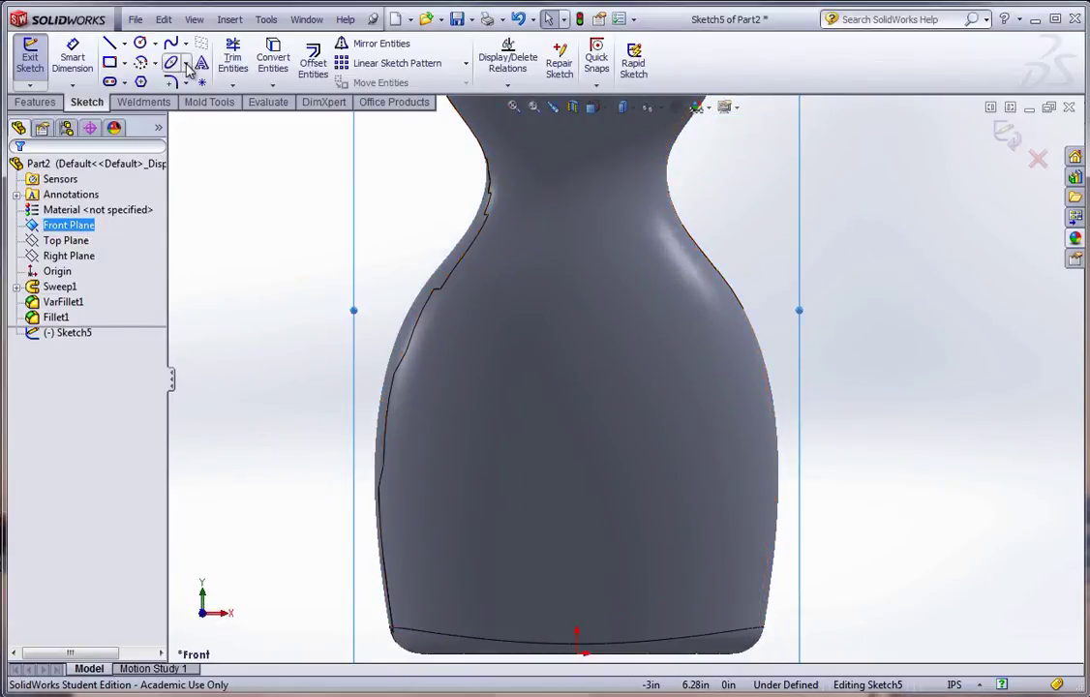
click(170, 43)
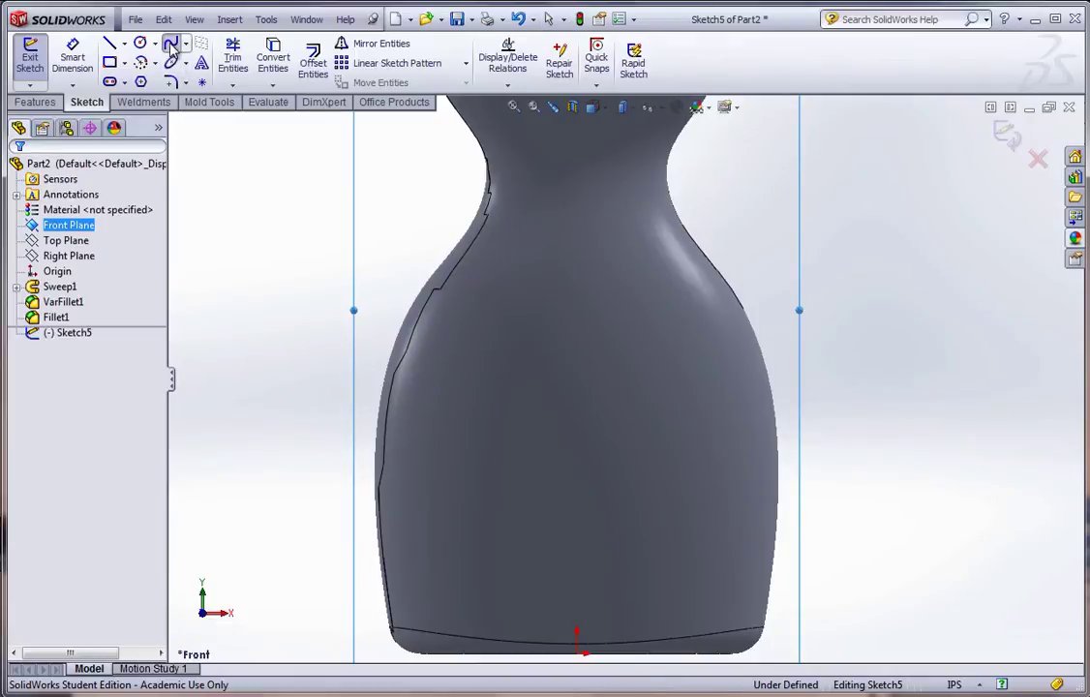
click(495, 564)
click(555, 477)
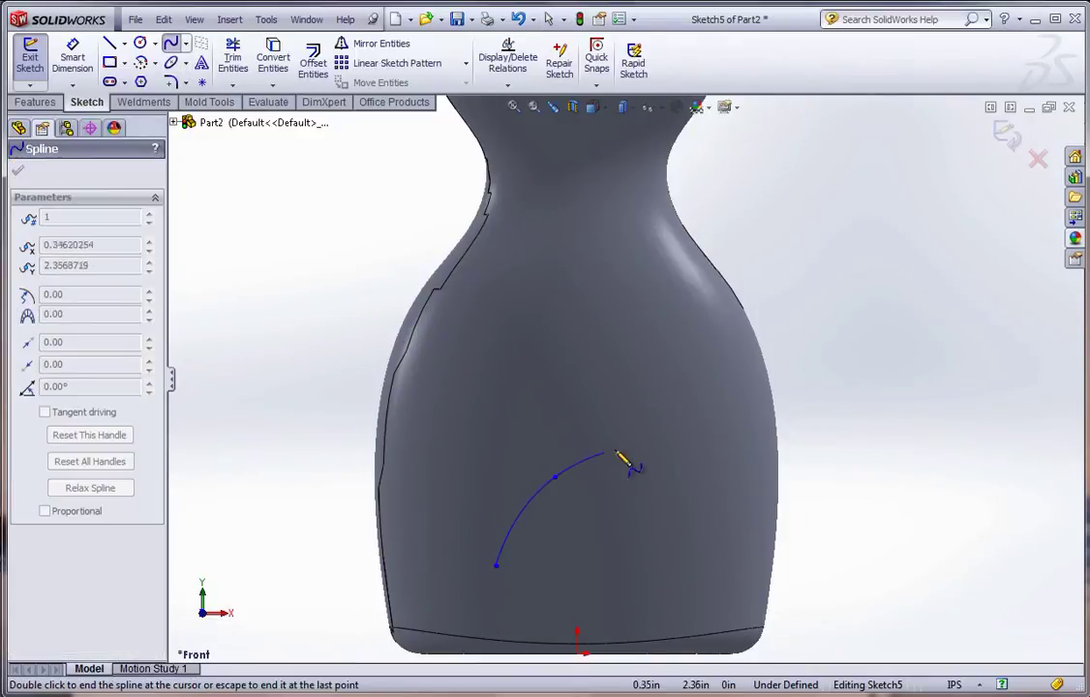
double_click(687, 453)
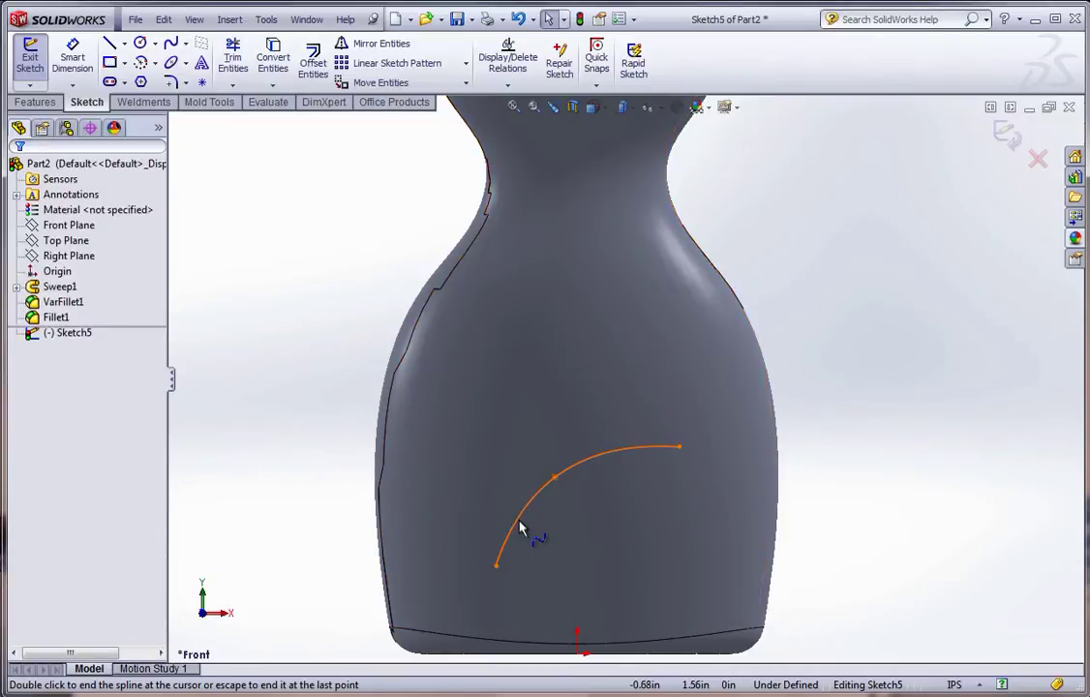
click(520, 527)
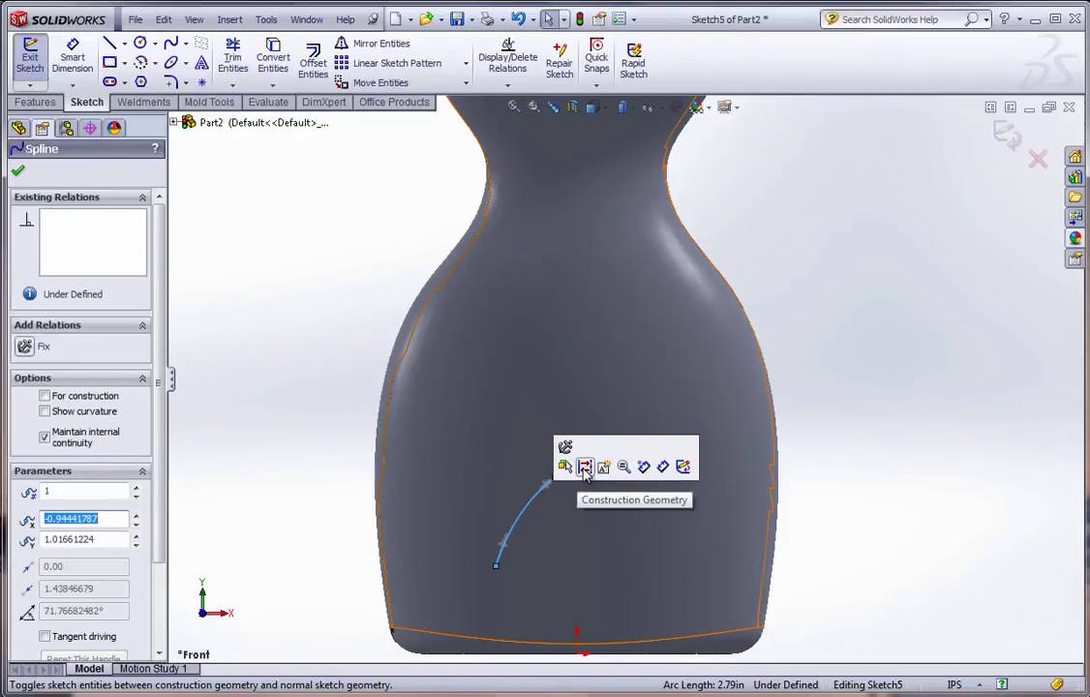
click(596, 514)
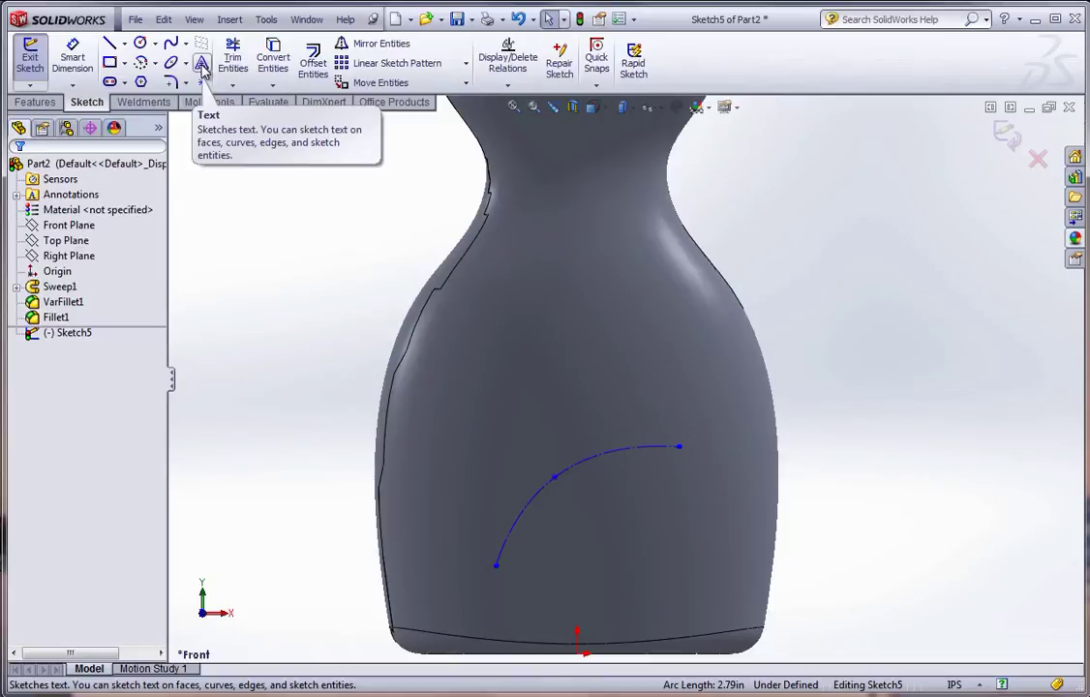
- Add sketch text 'Joy' along Spline1, dropping the document font for Ravie at 72 points
click(201, 63)
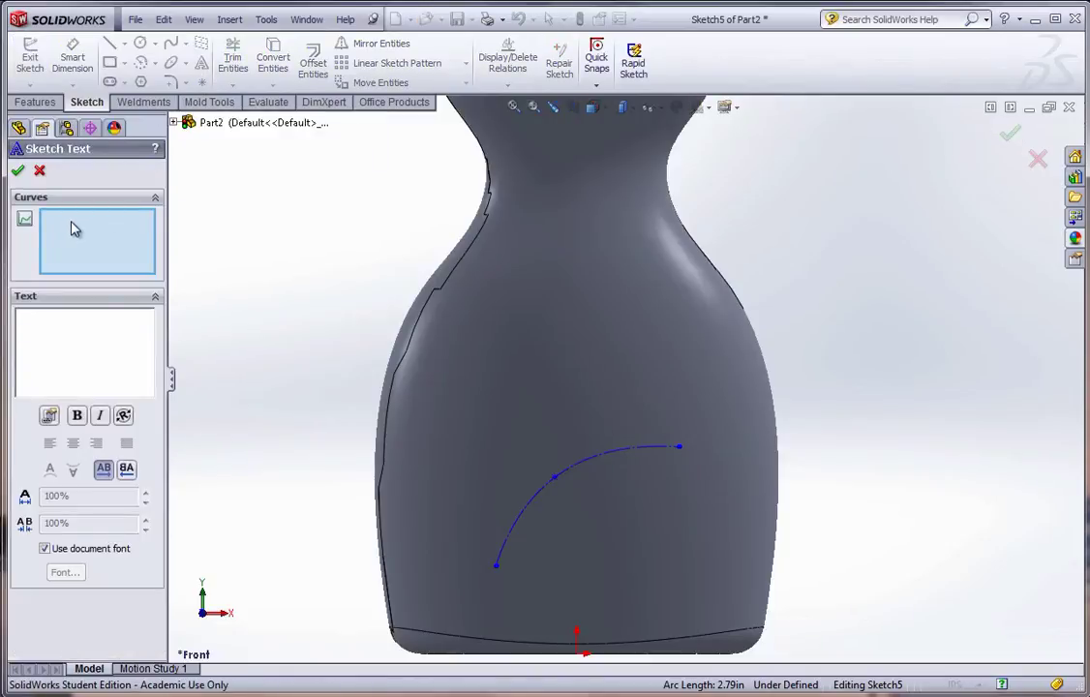
click(518, 531)
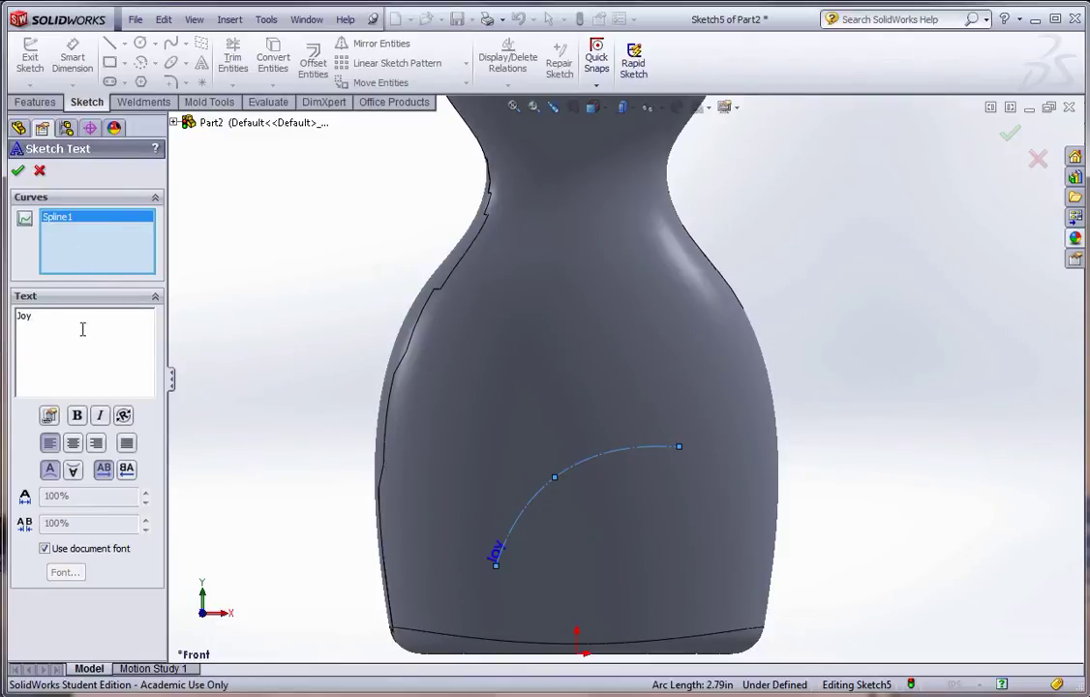
click(44, 549)
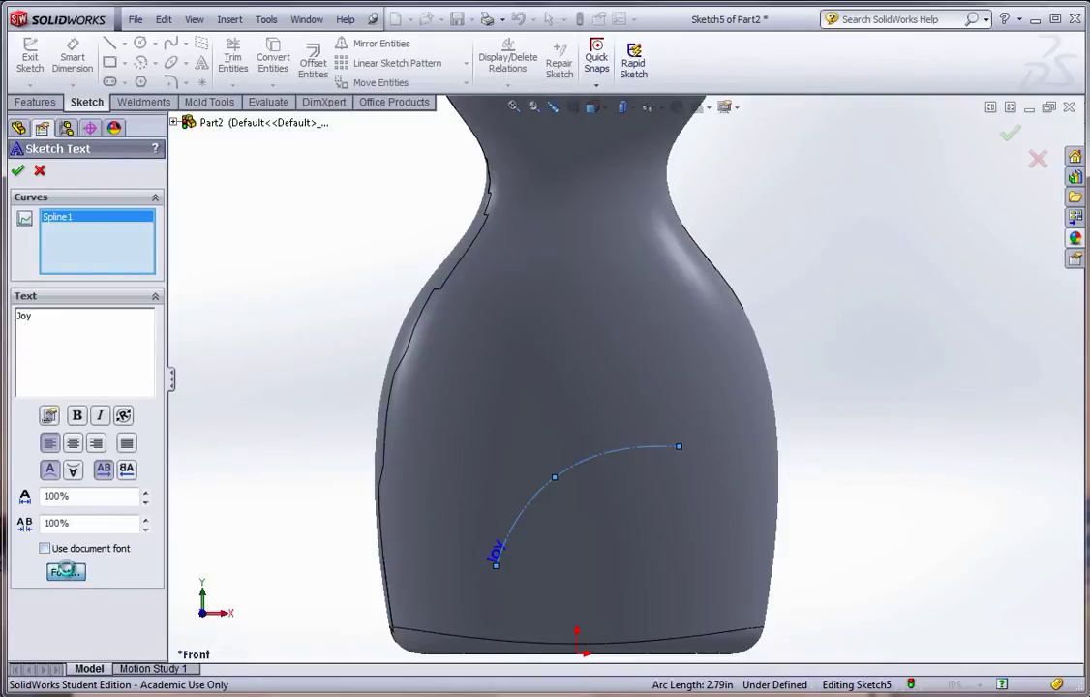
click(64, 572)
drag(571, 249, 390, 111)
drag(284, 184, 281, 186)
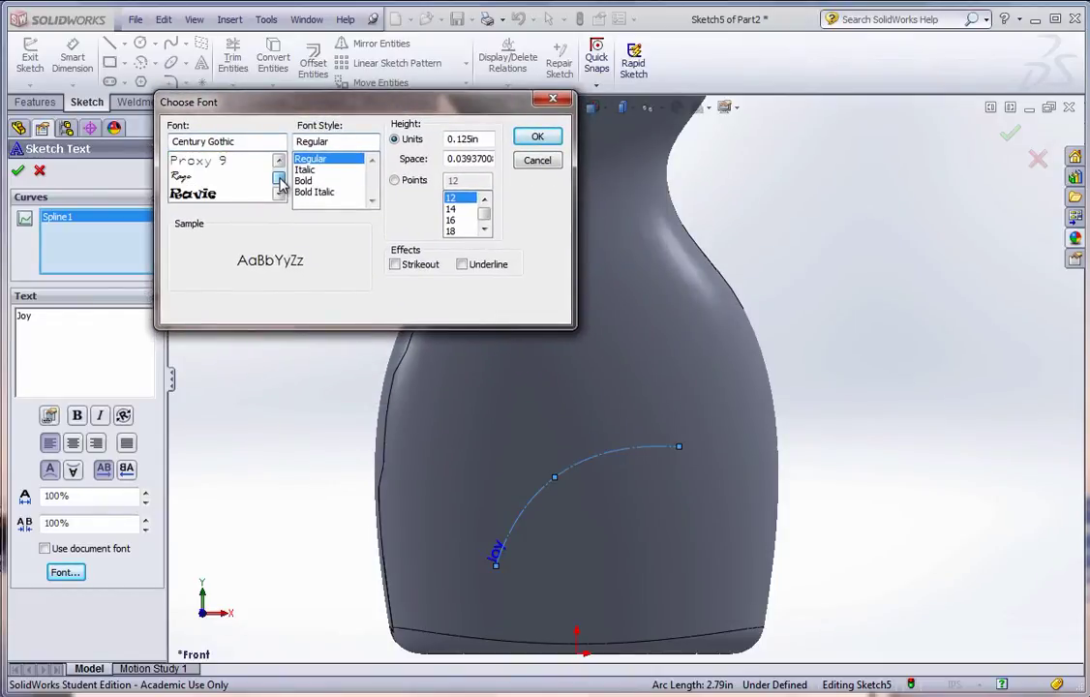
click(198, 193)
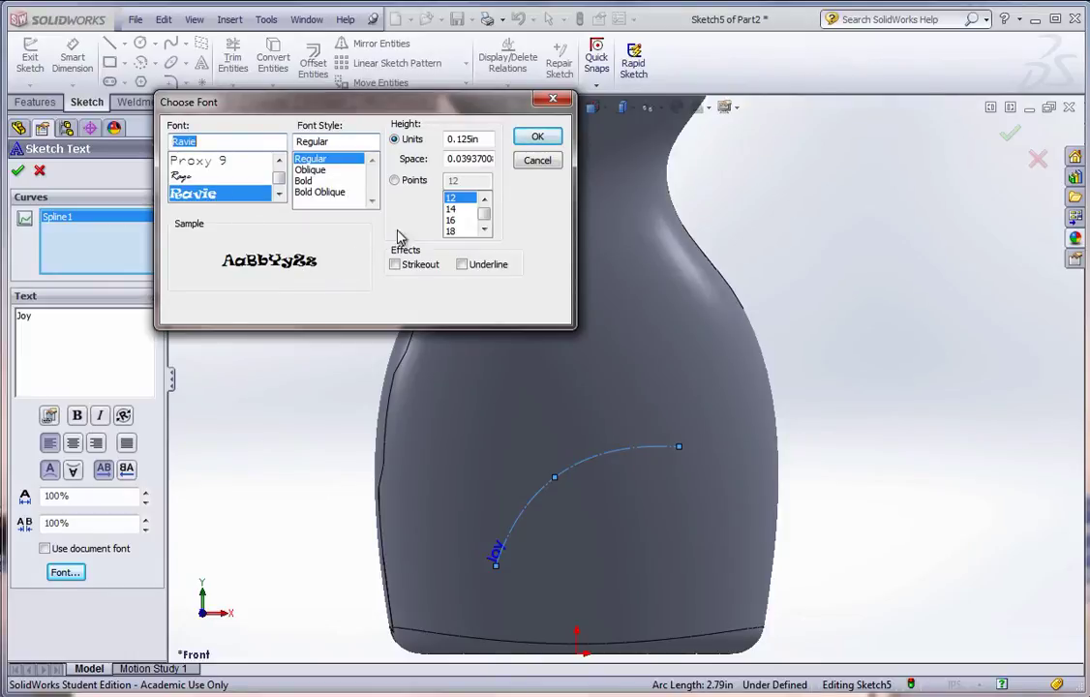
click(395, 181)
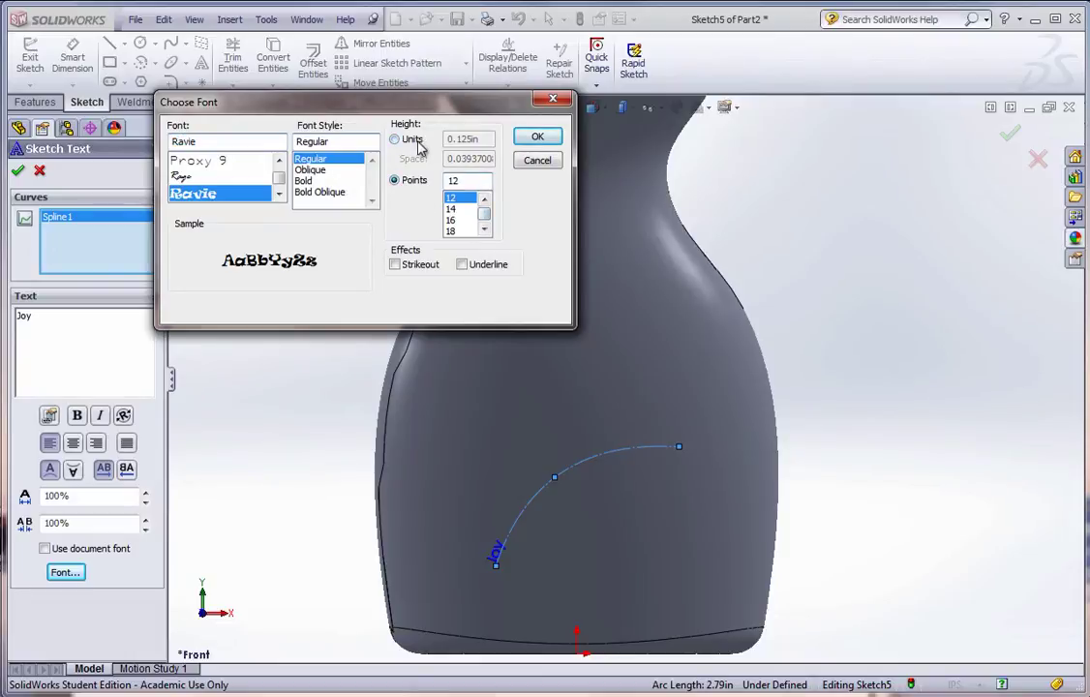
scroll(486, 222, down, 3)
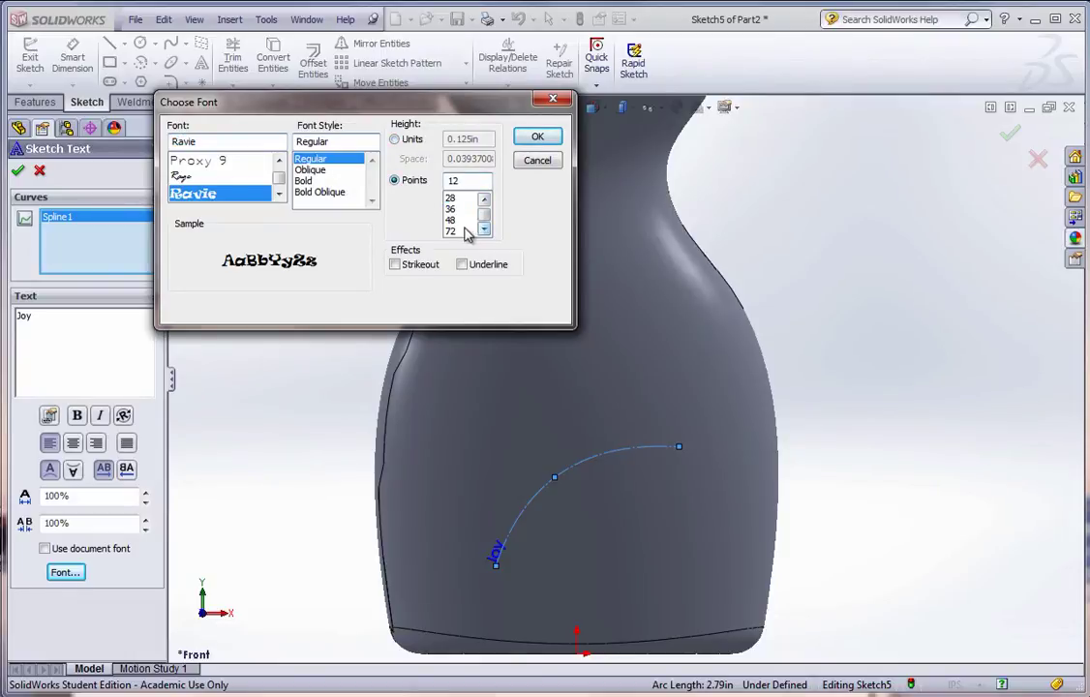
click(455, 231)
click(536, 140)
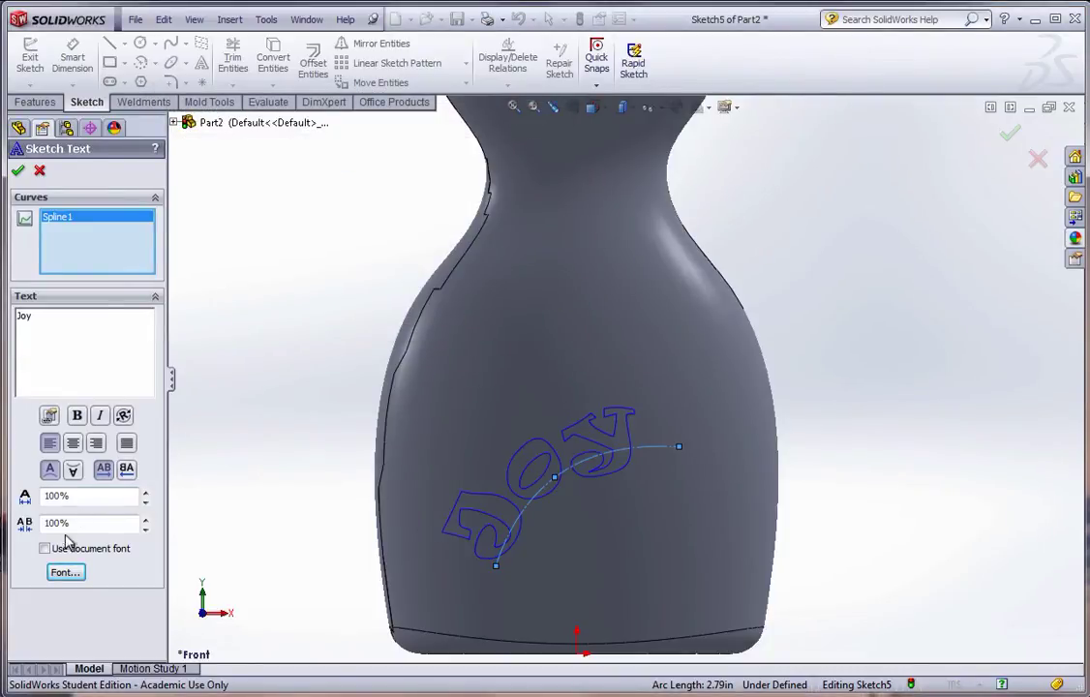
- Enlarge the Joy text font to 120 points
click(65, 575)
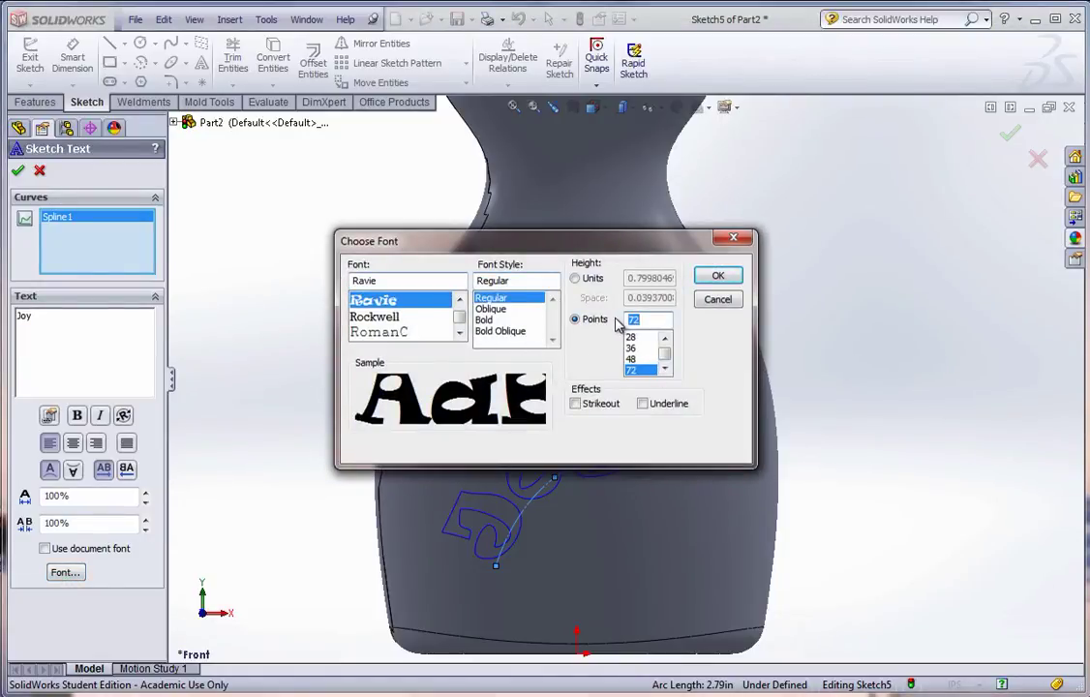
text(120)
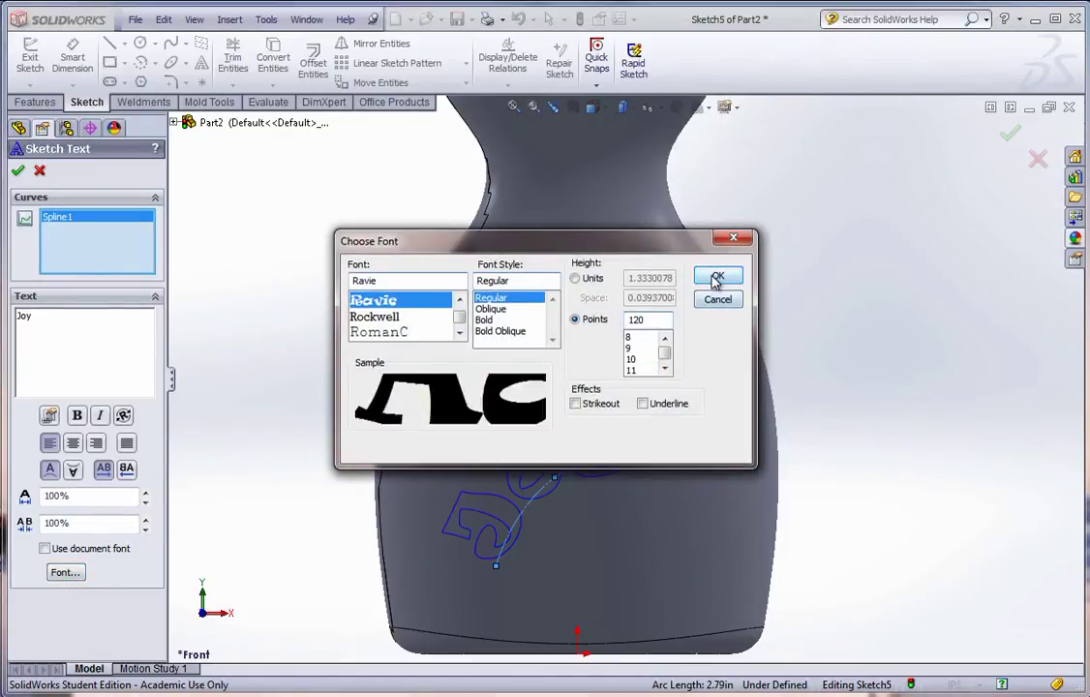
click(718, 276)
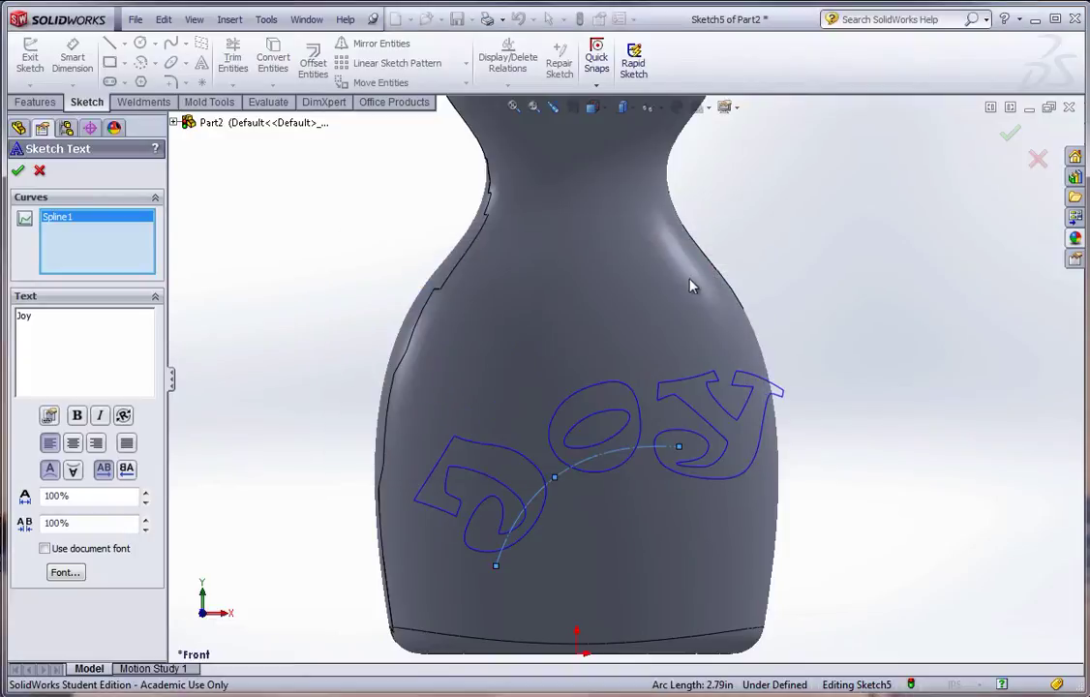
- Re-pick Spline1 for the text and set width factor and letter spacing to 90%
click(496, 573)
click(489, 566)
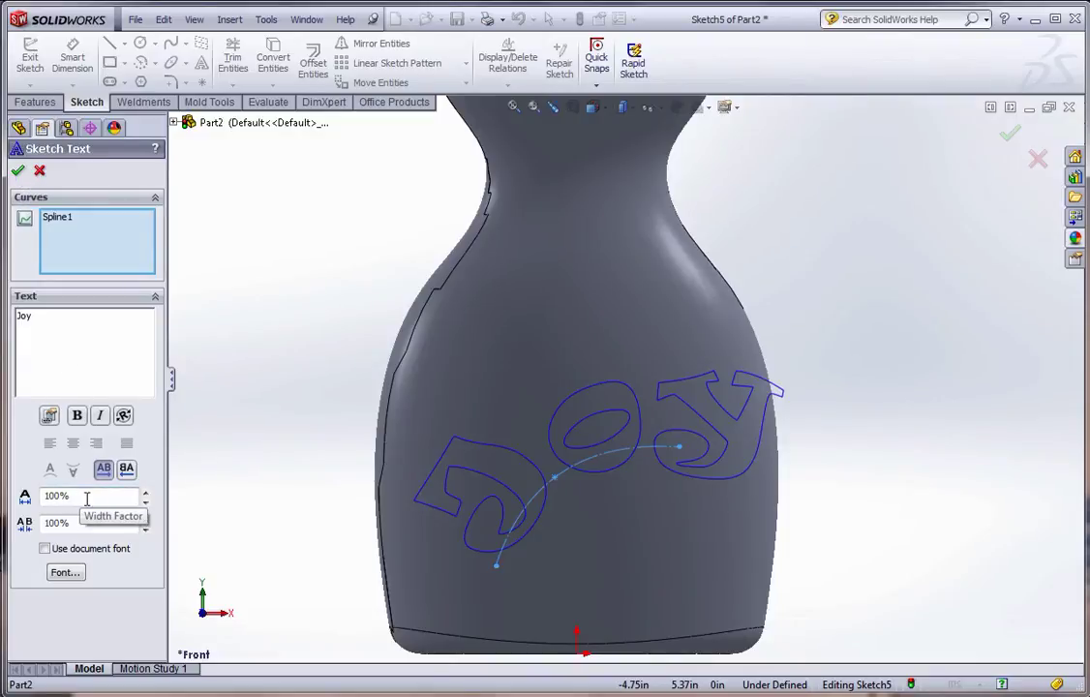
click(145, 502)
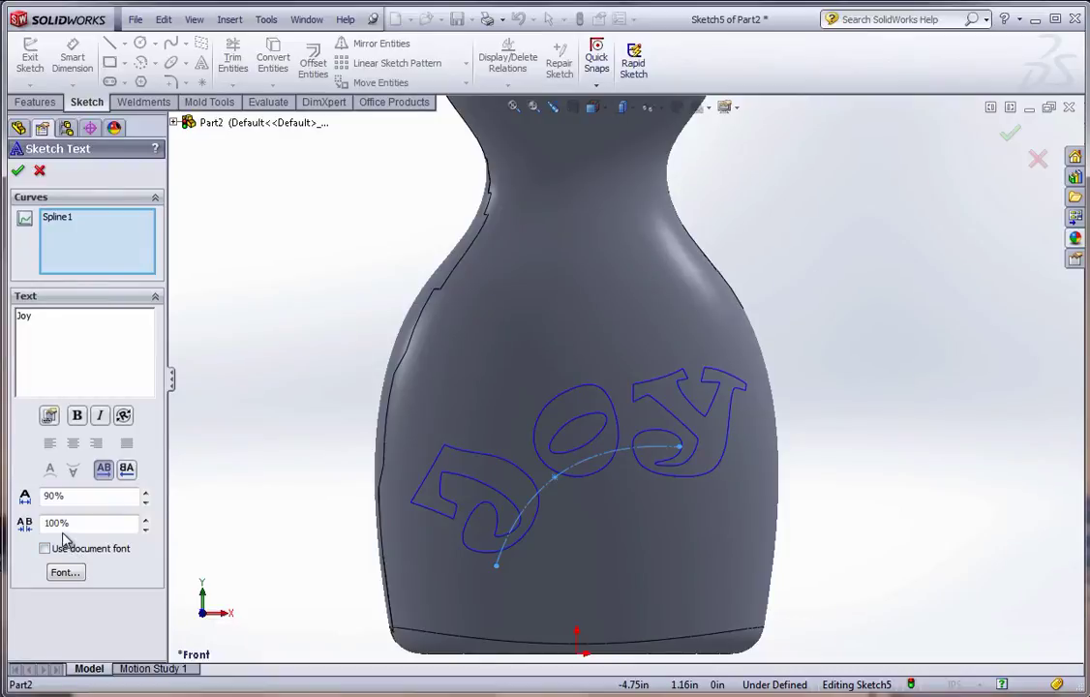
click(146, 530)
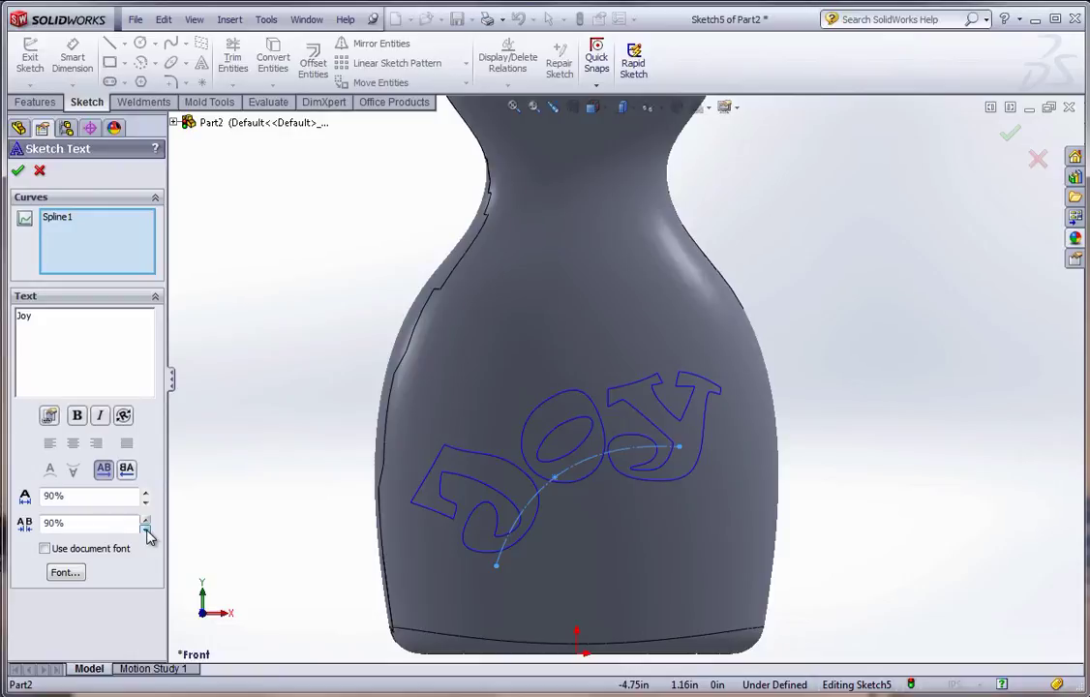
click(146, 520)
click(145, 521)
click(145, 528)
click(145, 521)
click(145, 529)
click(145, 529)
click(146, 528)
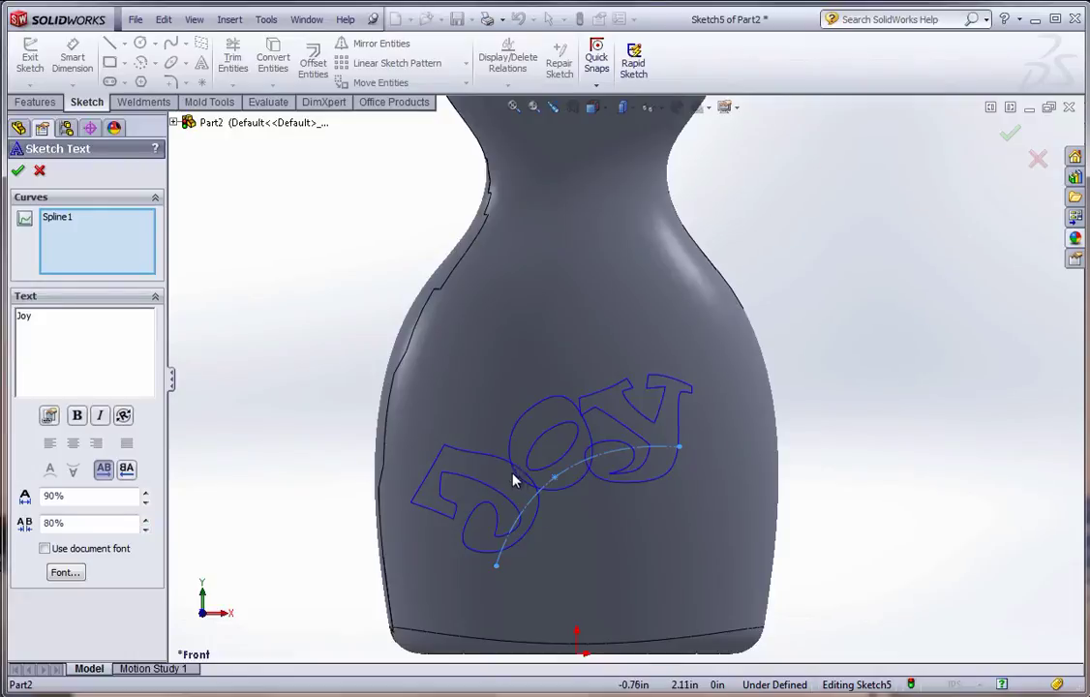
click(146, 521)
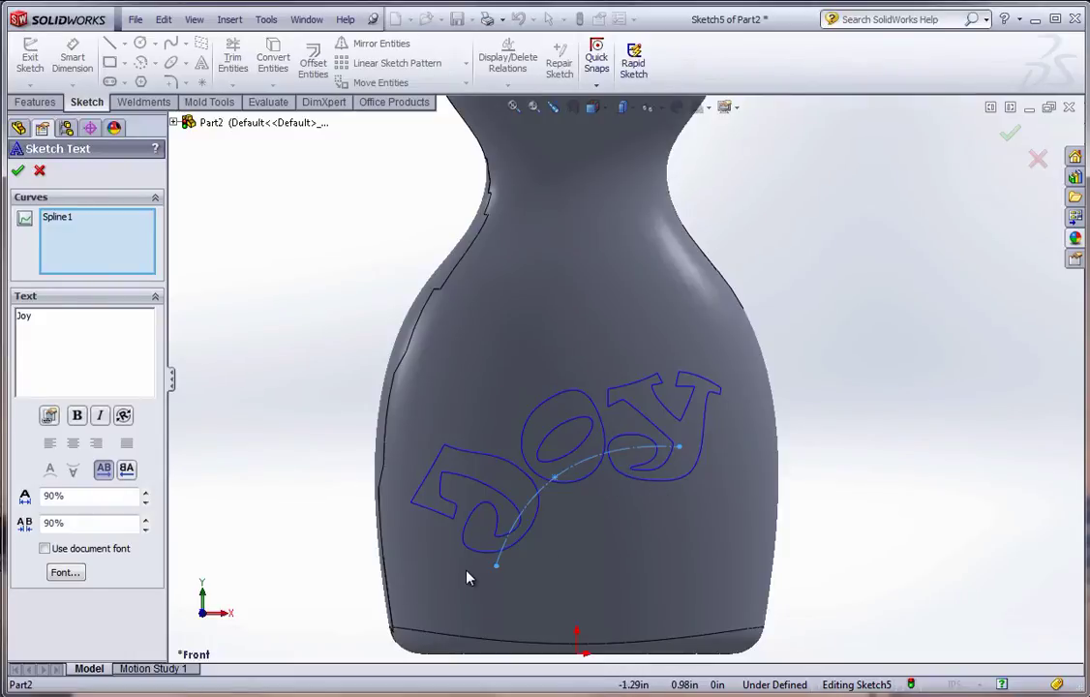
click(17, 172)
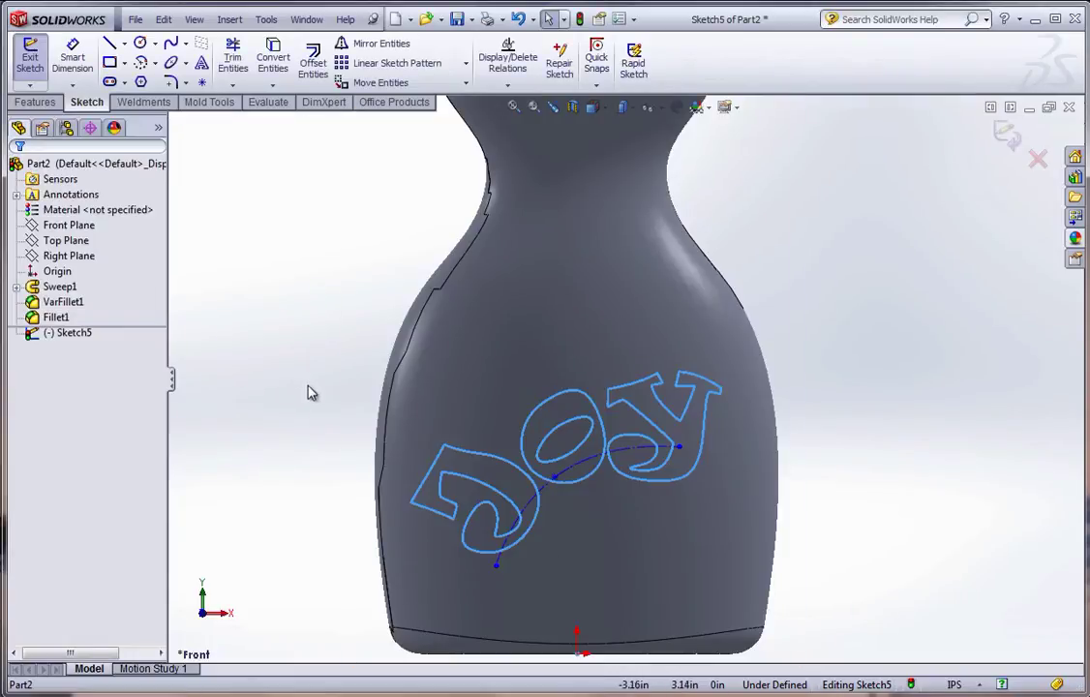
mouse_move(309, 390)
middle_down()
mouse_move(297, 287)
mouse_move(170, 214)
middle_up()
click(35, 103)
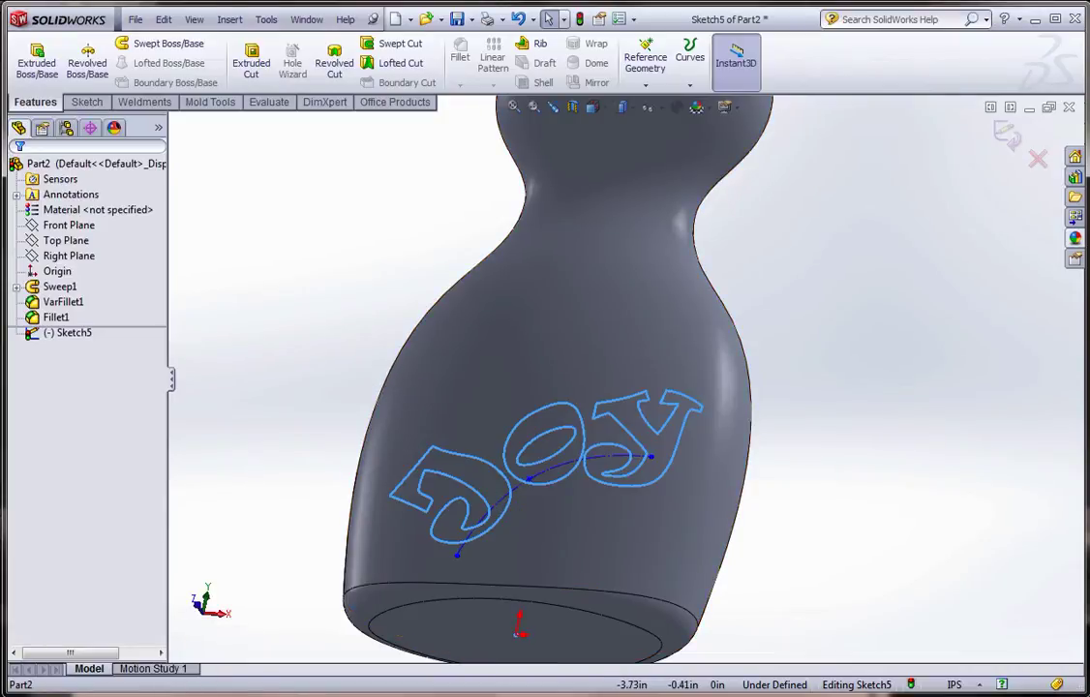
key(alt+Tab)
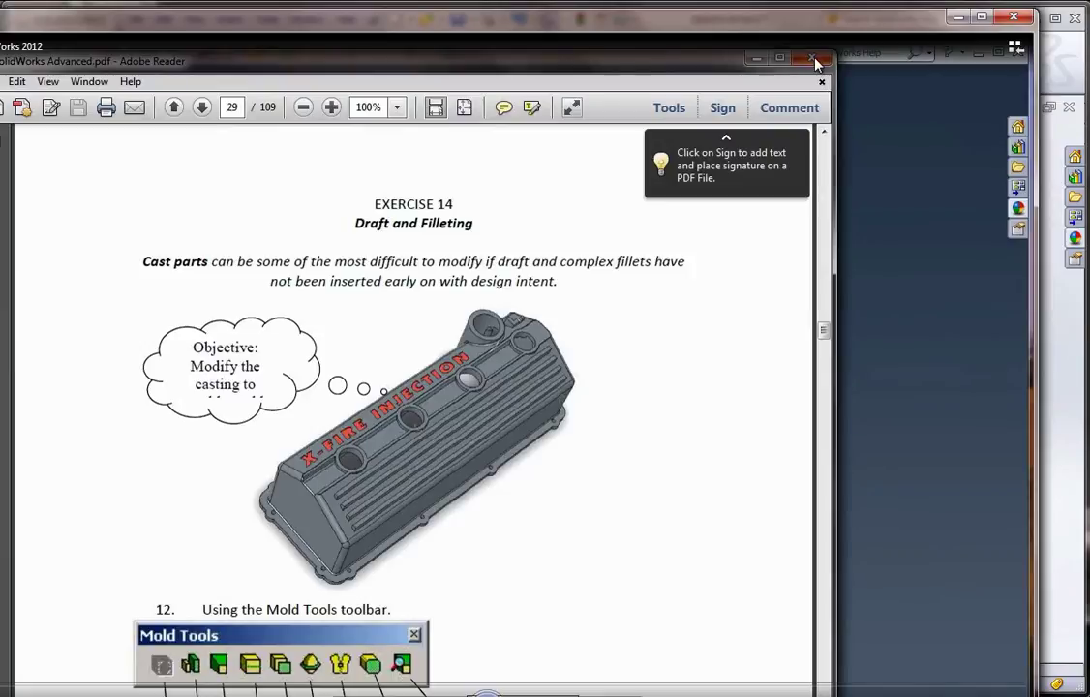
click(1016, 19)
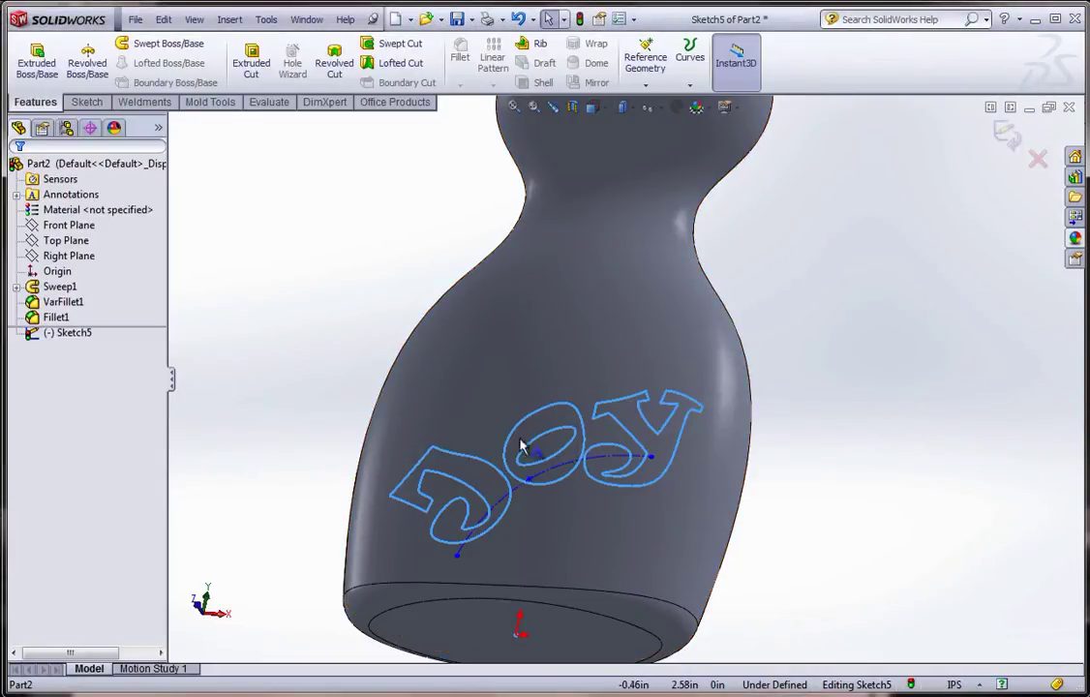
- Extrude the Joy lettering 0.10in offset from the bottle face, with direction and offset reversed
click(37, 61)
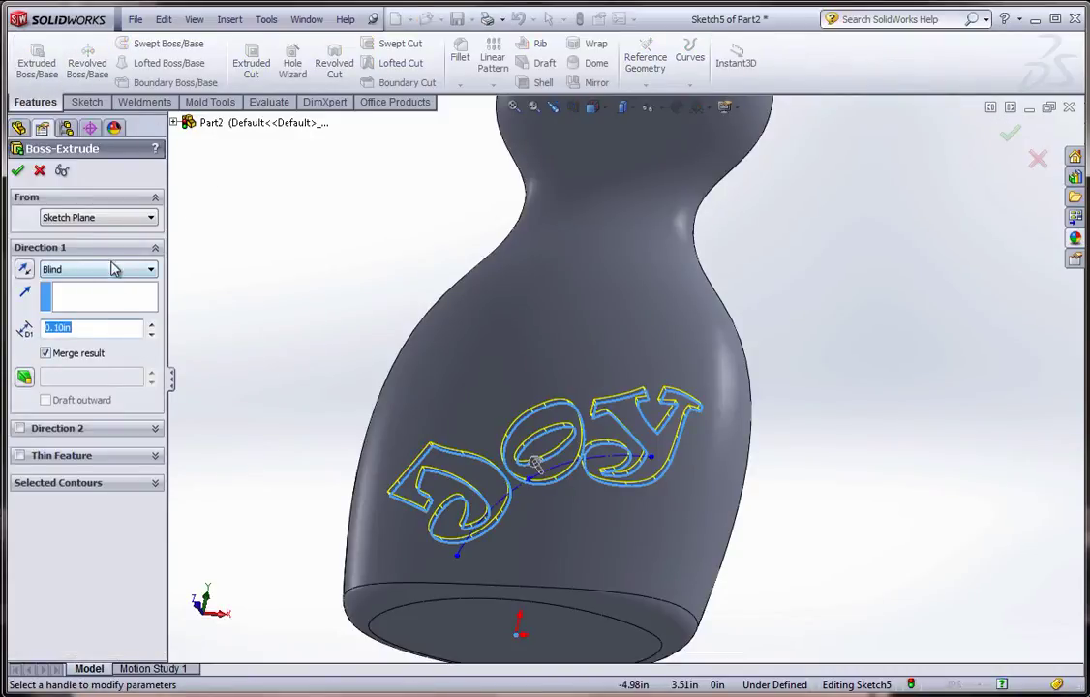
click(90, 270)
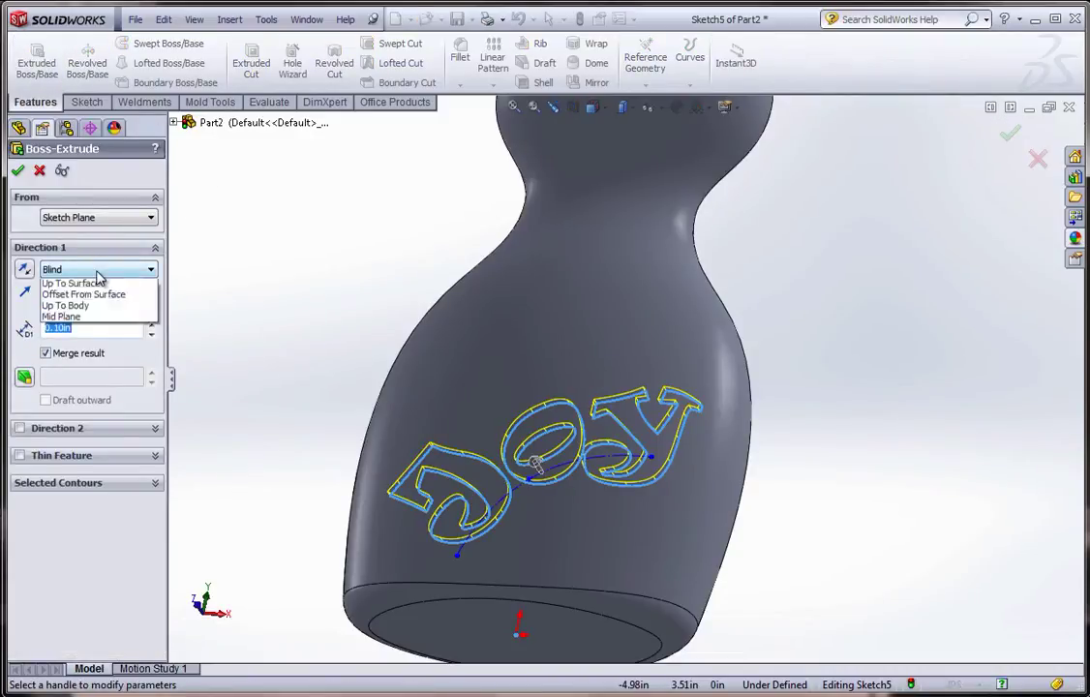
click(87, 330)
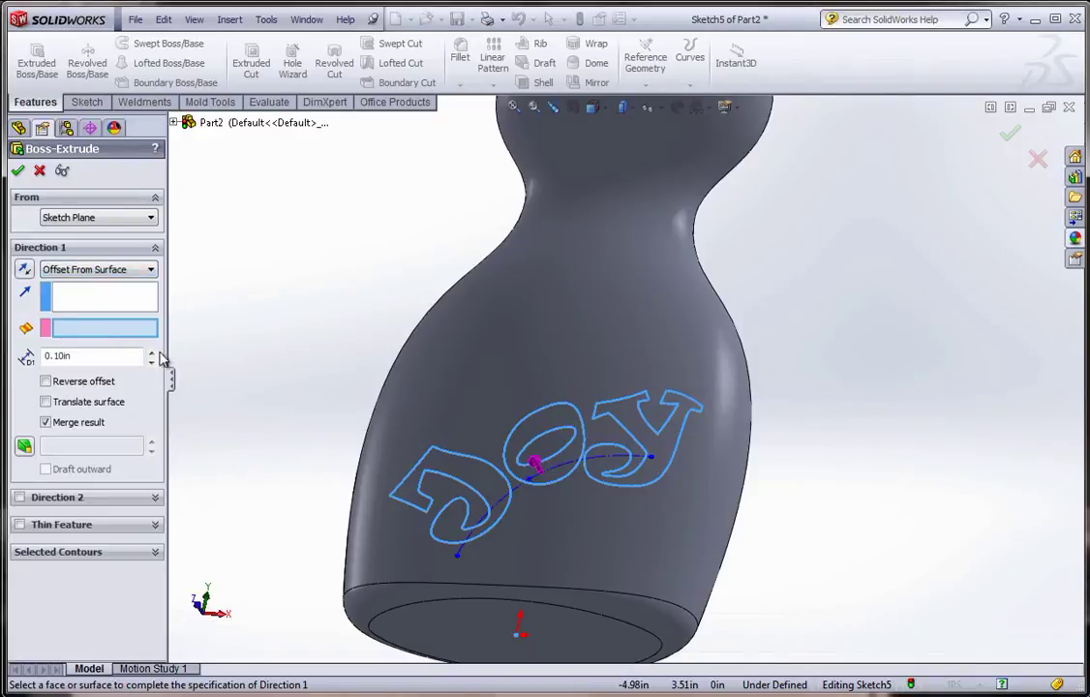
click(507, 353)
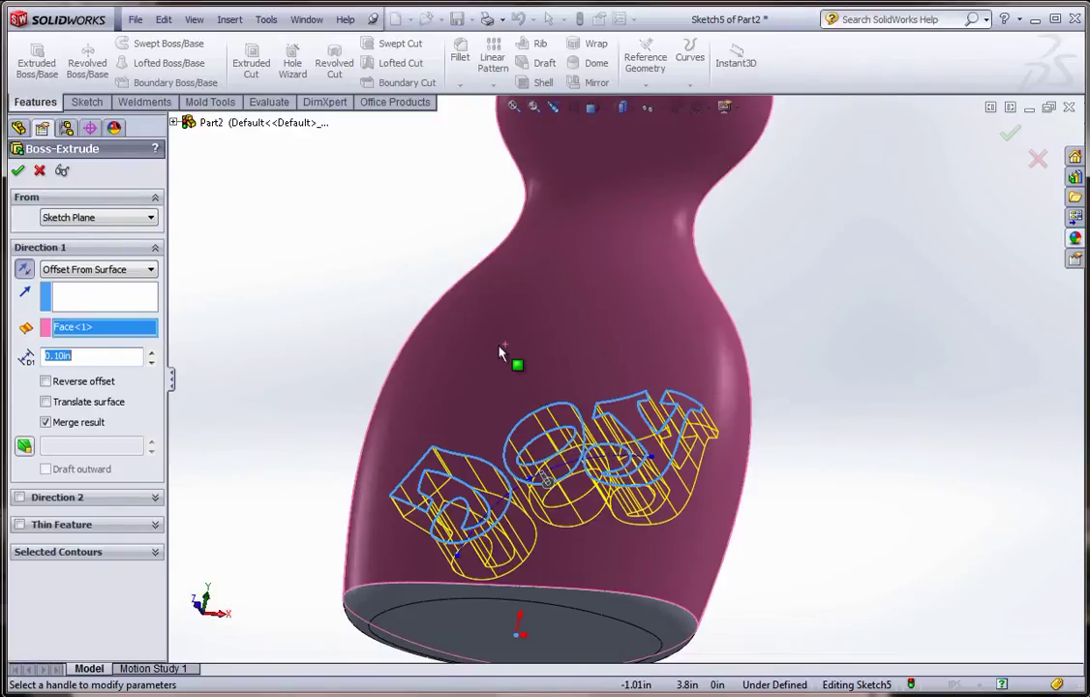
click(25, 276)
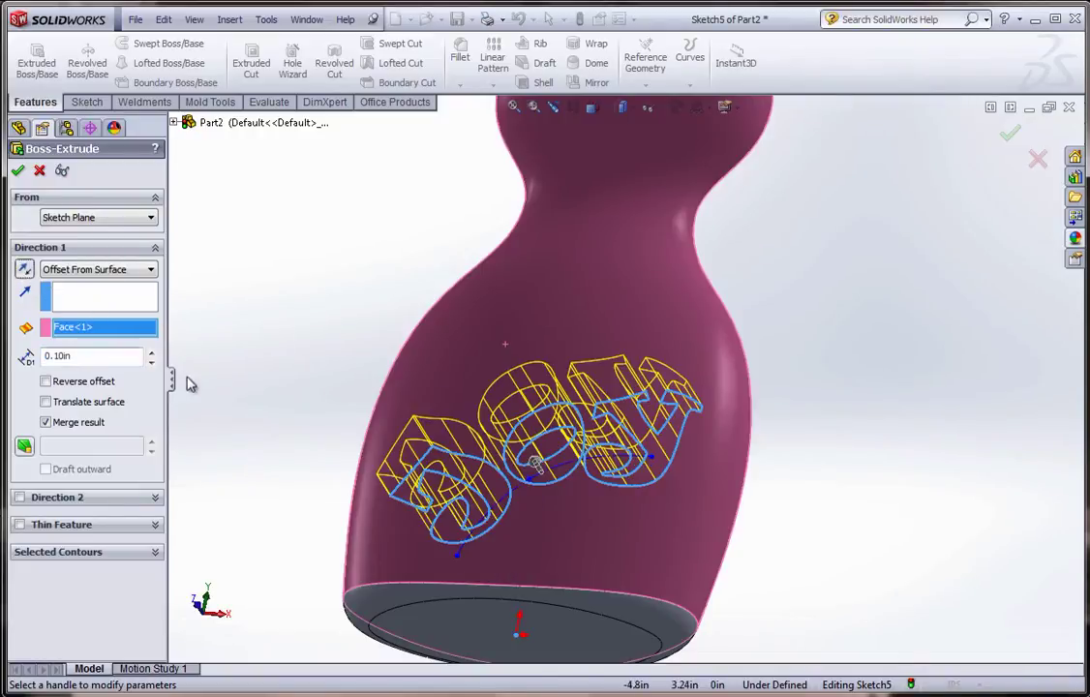
middle_drag(204, 394, 77, 332)
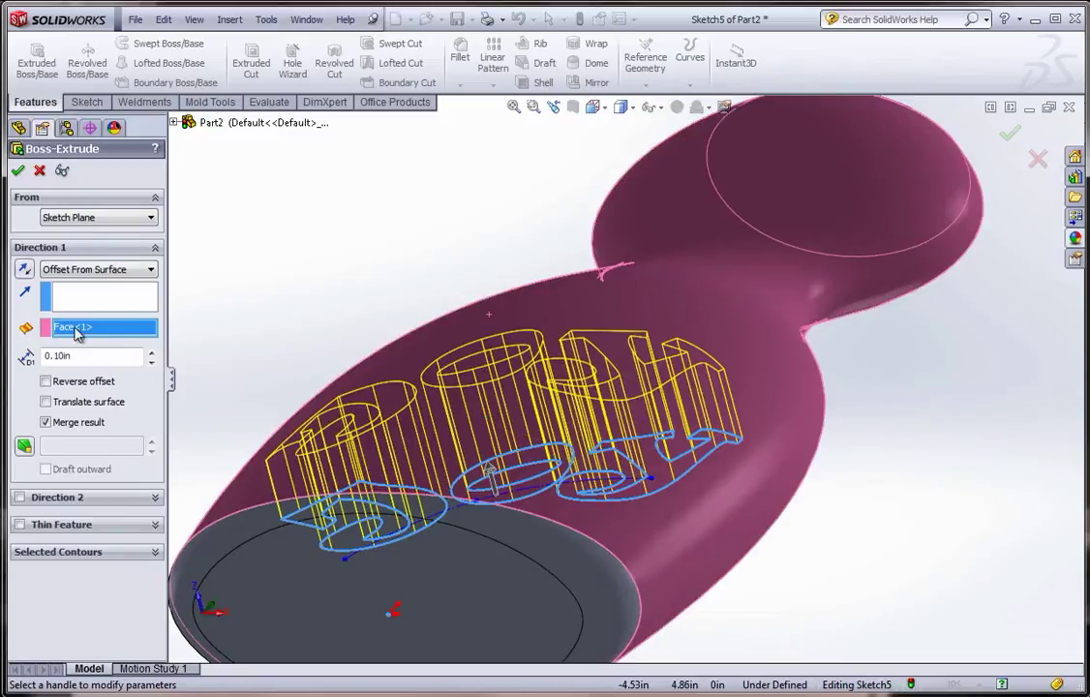
click(45, 382)
middle_drag(275, 357, 368, 472)
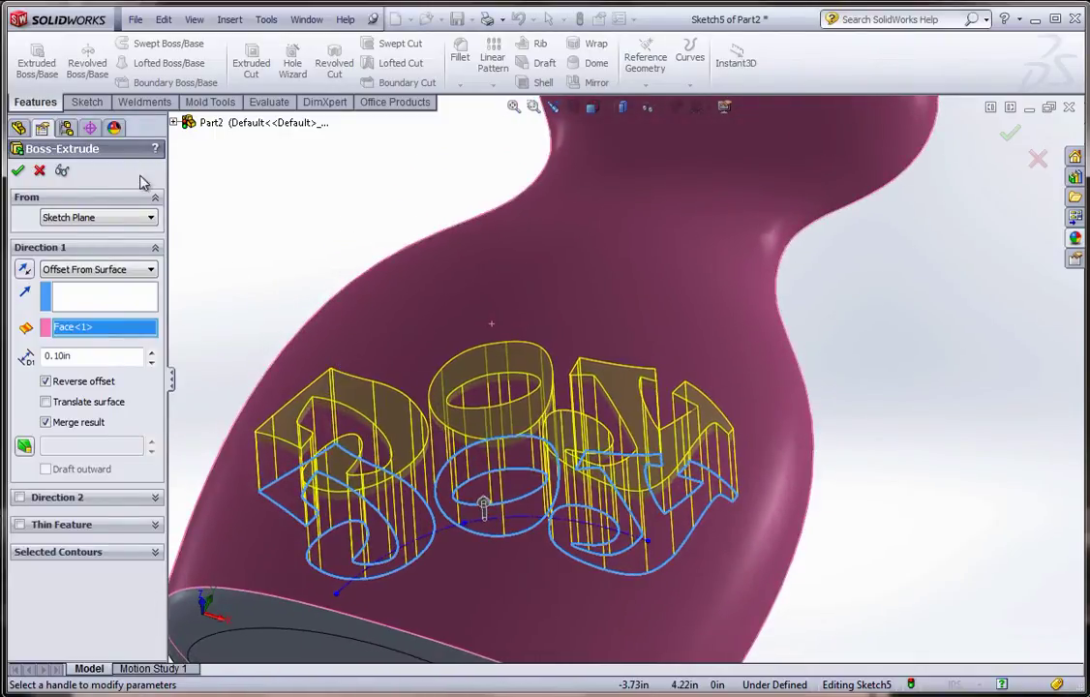
click(18, 171)
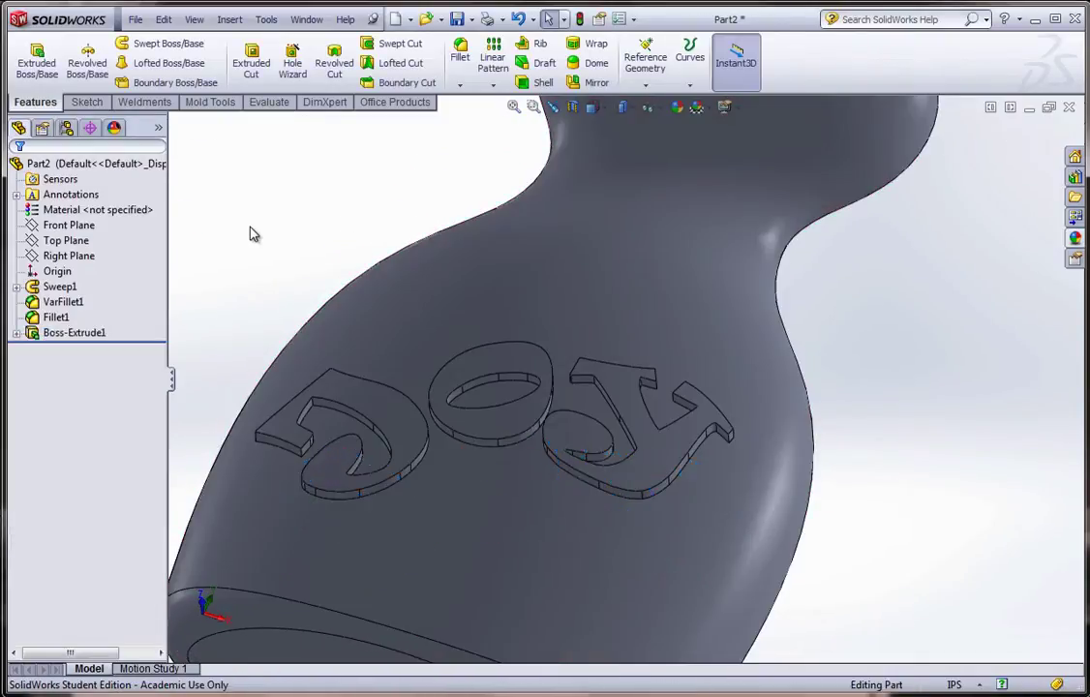
- Start a sketch on the Front Plane and view it normal-to
scroll(250, 235, up, 3)
middle_drag(331, 309, 375, 319)
click(68, 226)
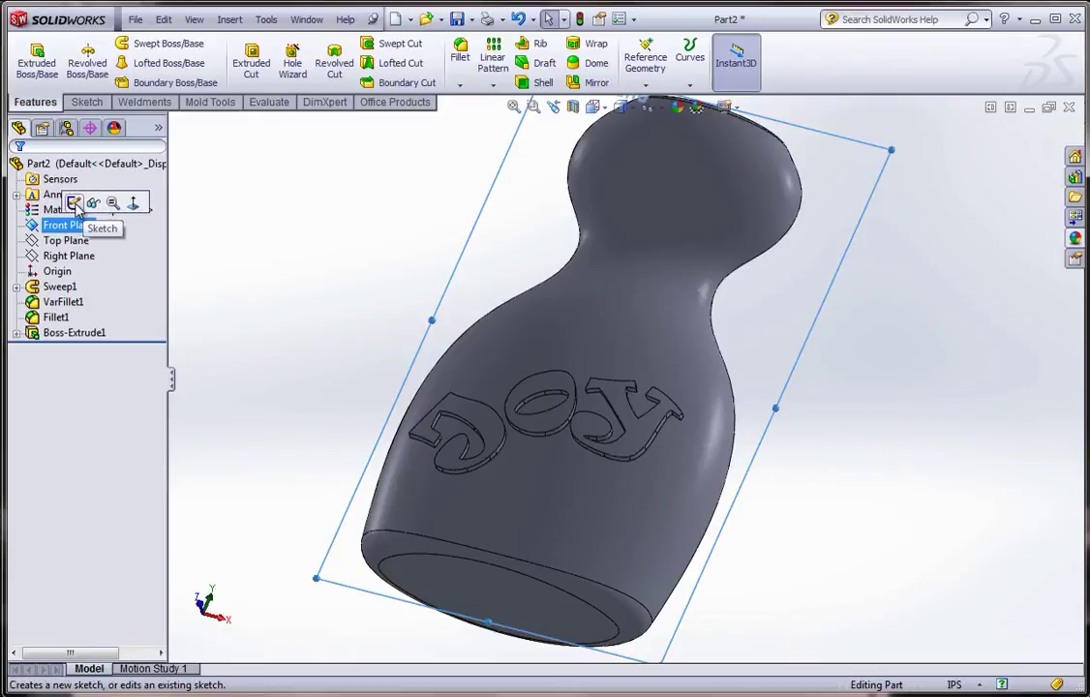
click(86, 186)
key(space)
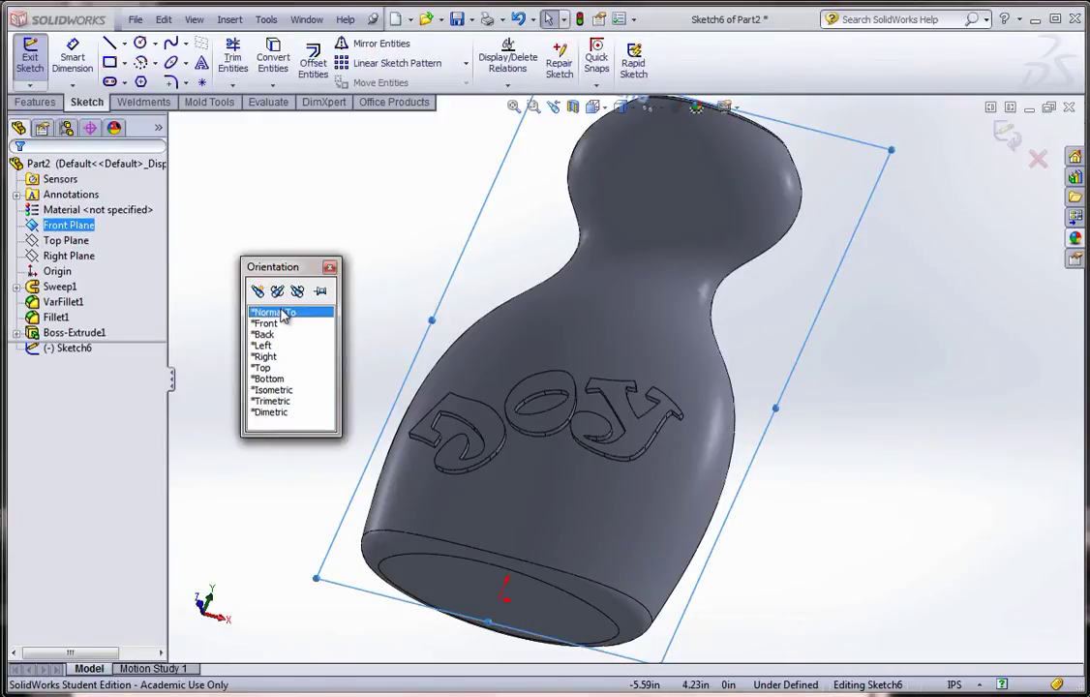
click(281, 311)
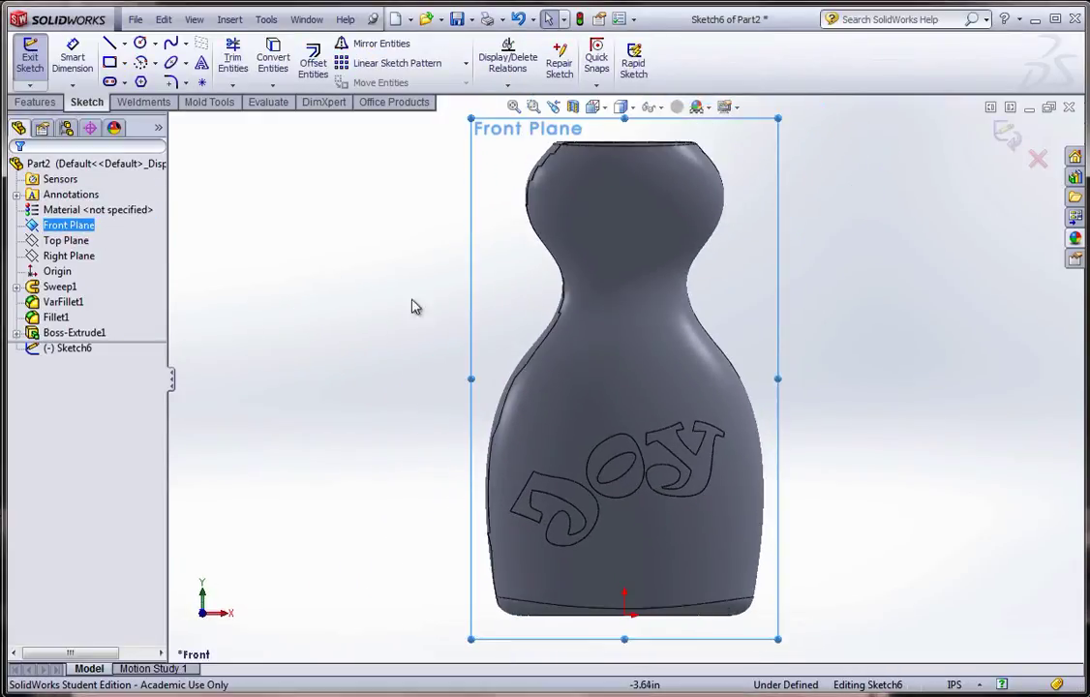
- Draw a large circle of about 1.35in over the lettering and a 0.30in circle near the Y
click(140, 42)
click(619, 504)
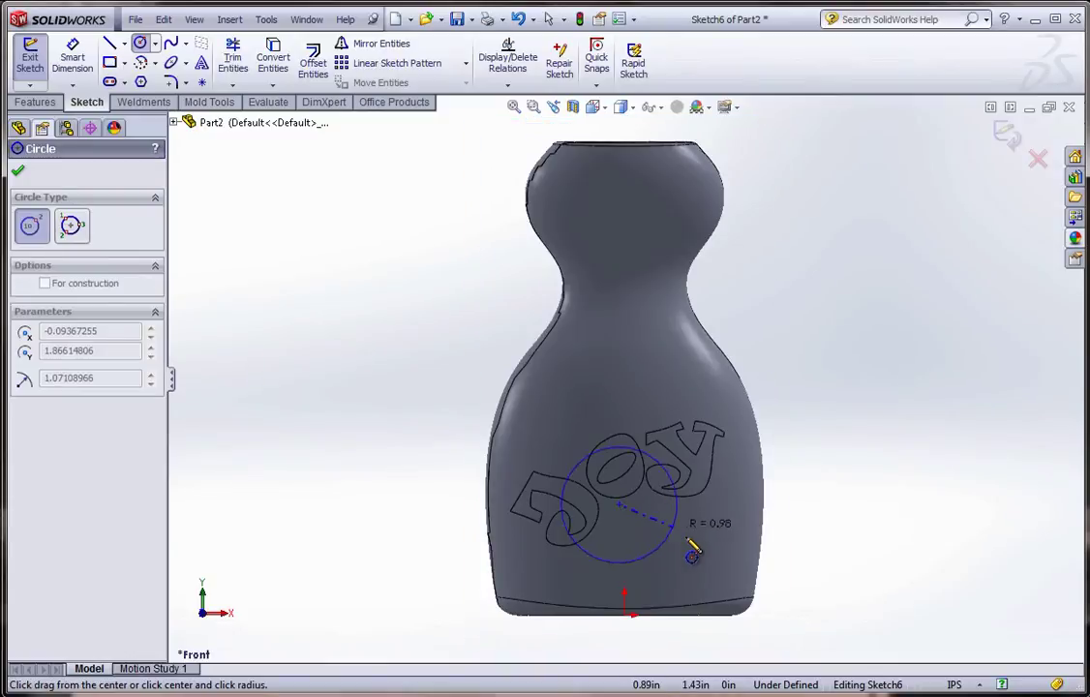
click(692, 546)
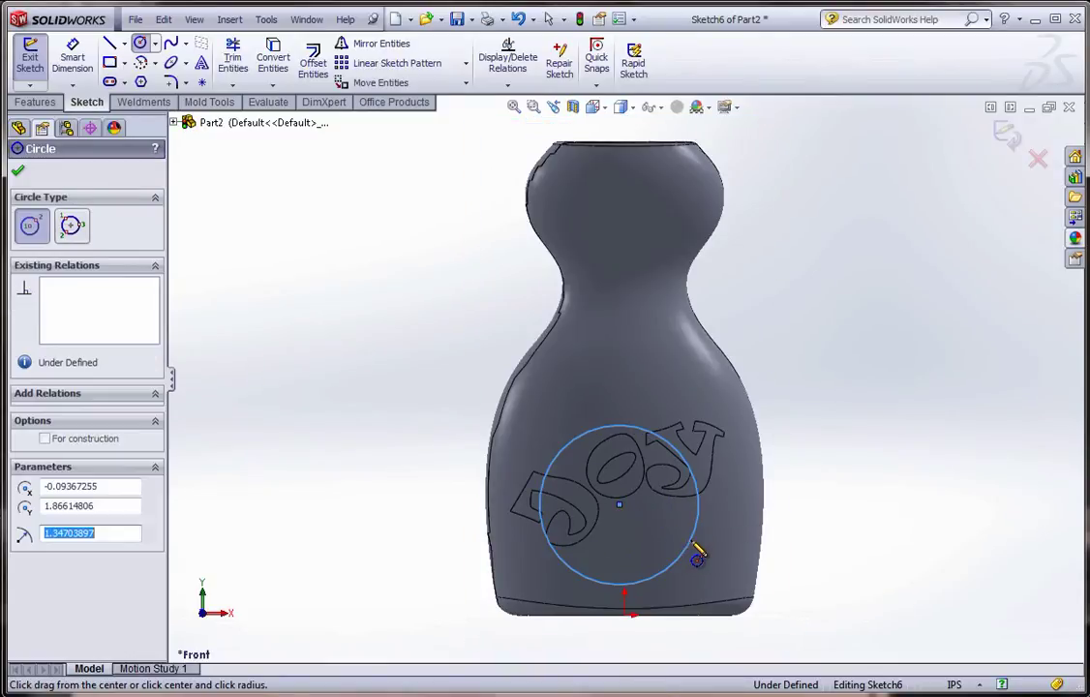
click(653, 469)
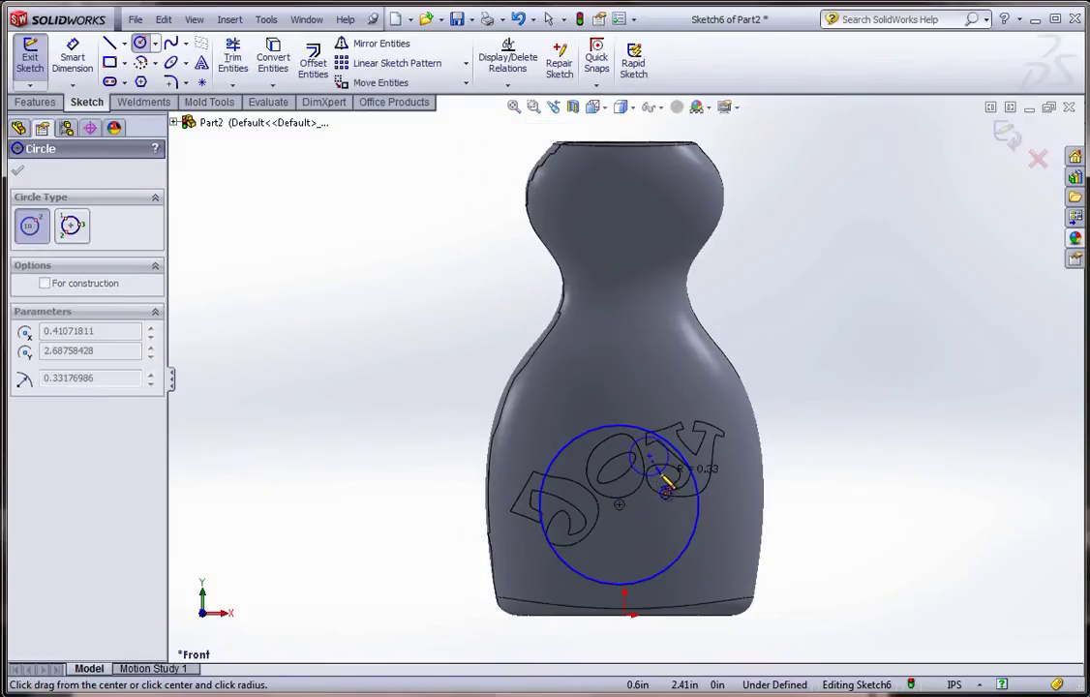
click(664, 491)
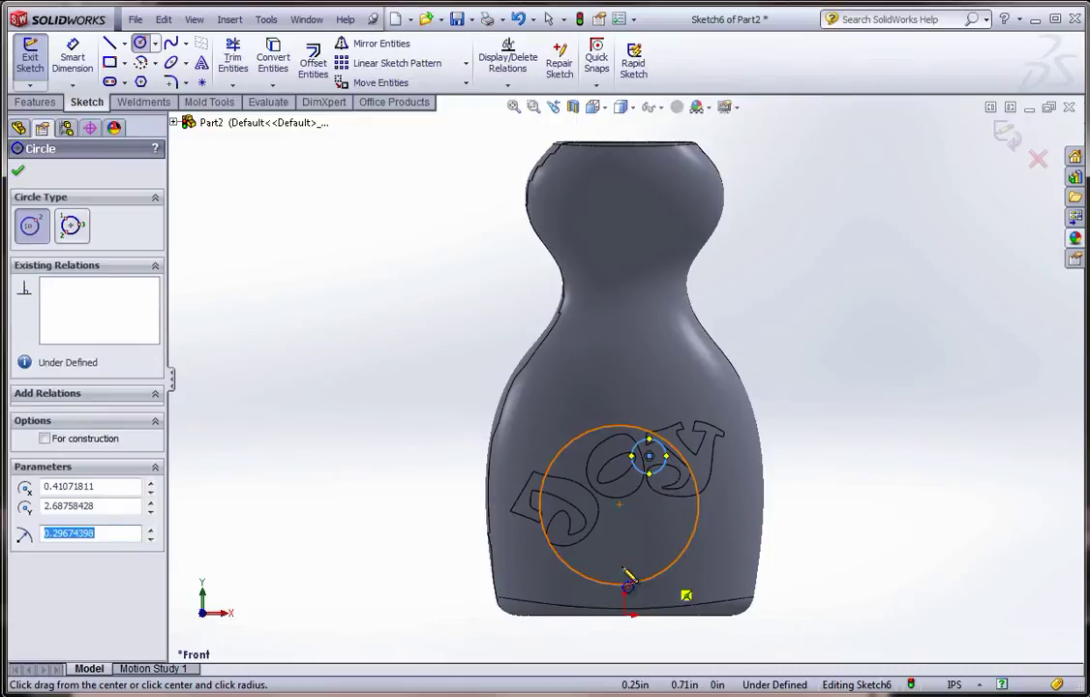
middle_drag(627, 574, 639, 523)
scroll(682, 511, down, 5)
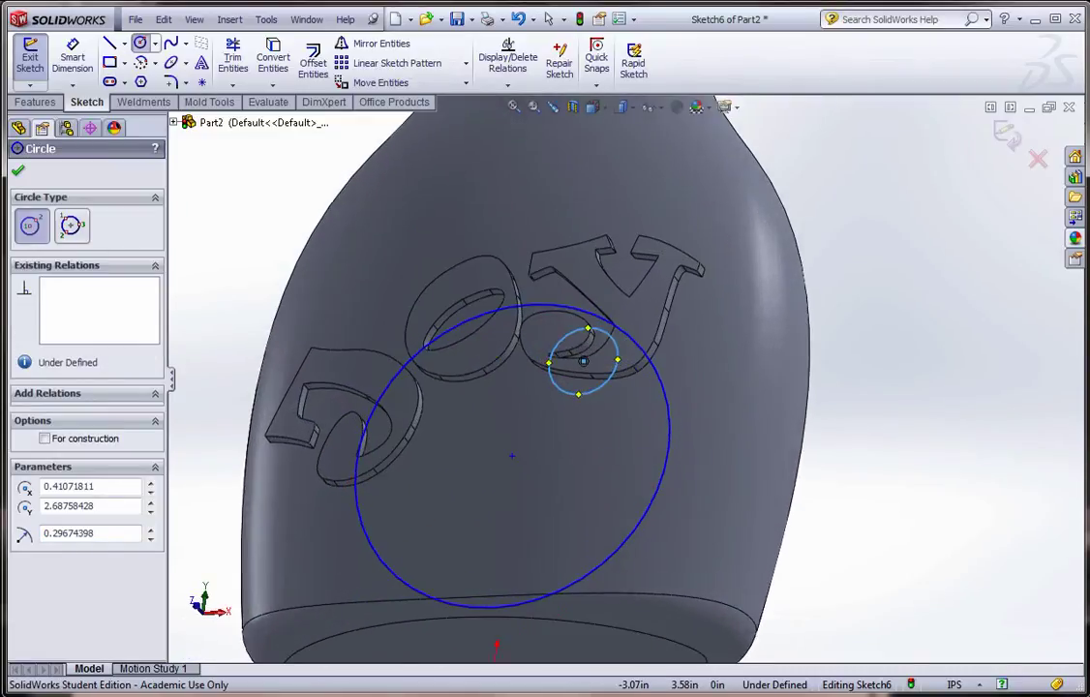
click(34, 101)
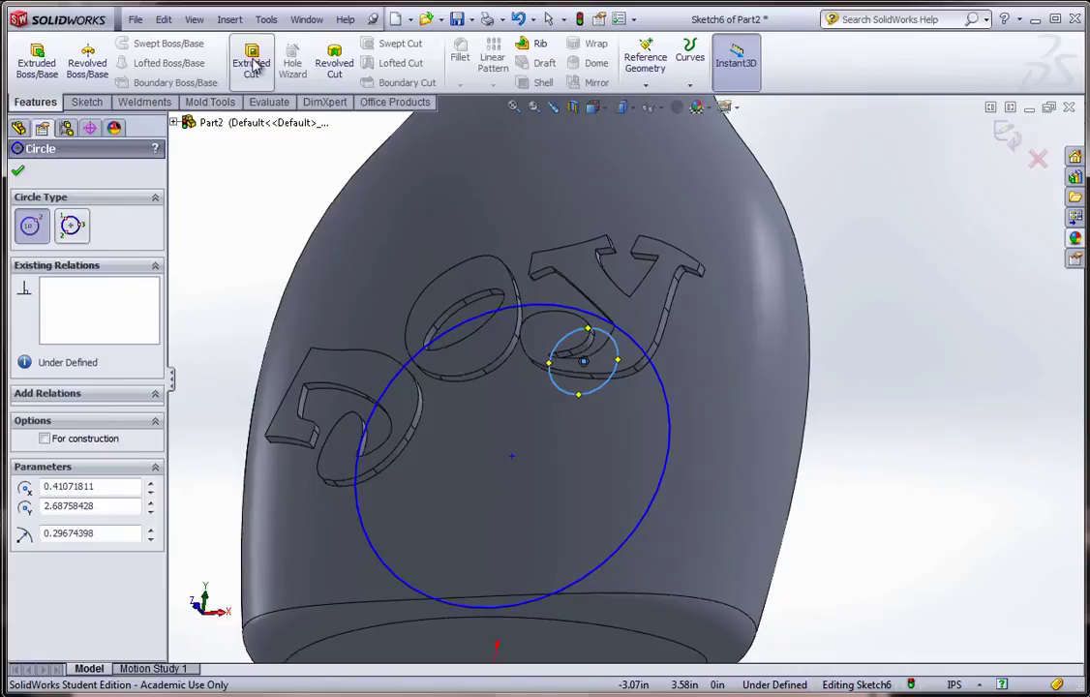
- Extrude the circle sketch as a disc 0.06in offset from the bottle face, with direction and offset reversed
click(39, 60)
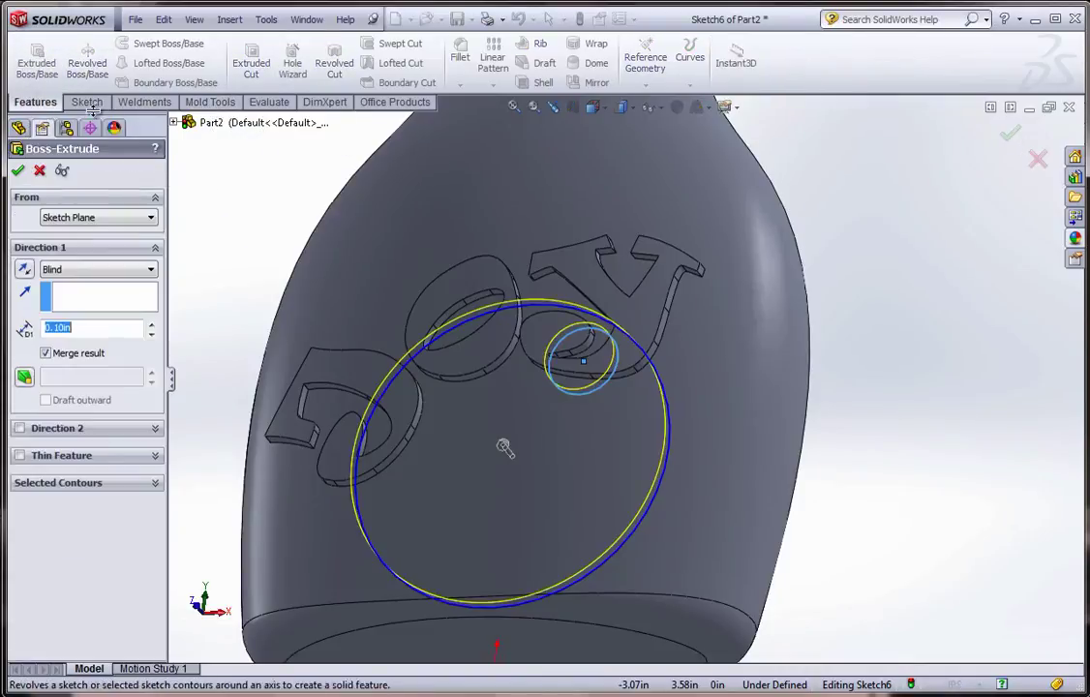
click(85, 272)
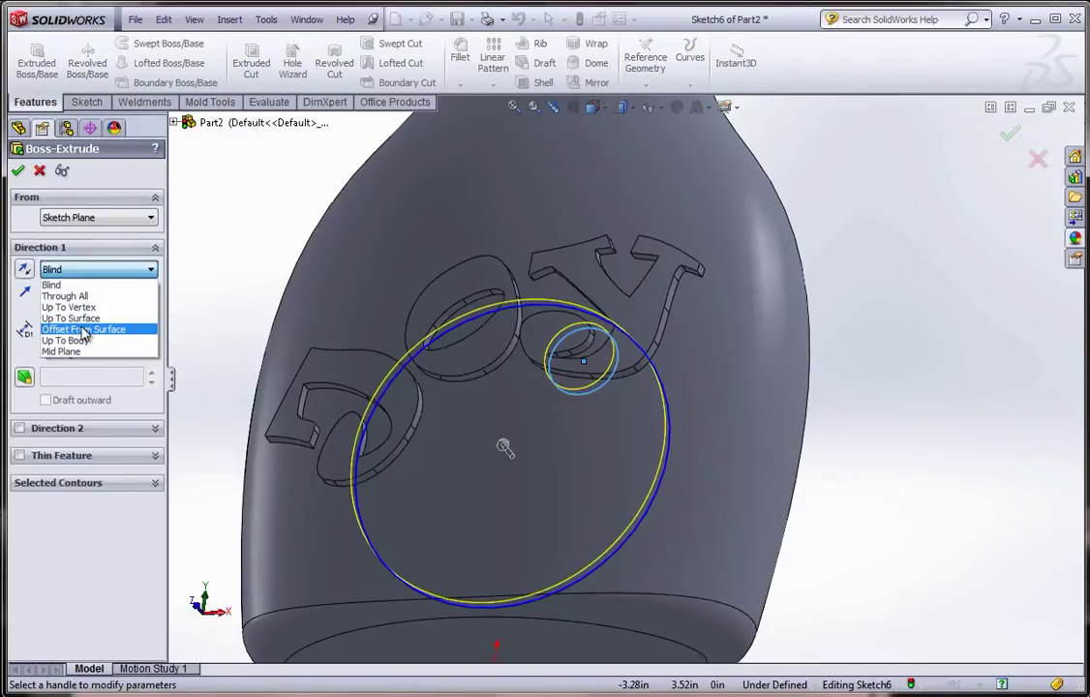
click(82, 328)
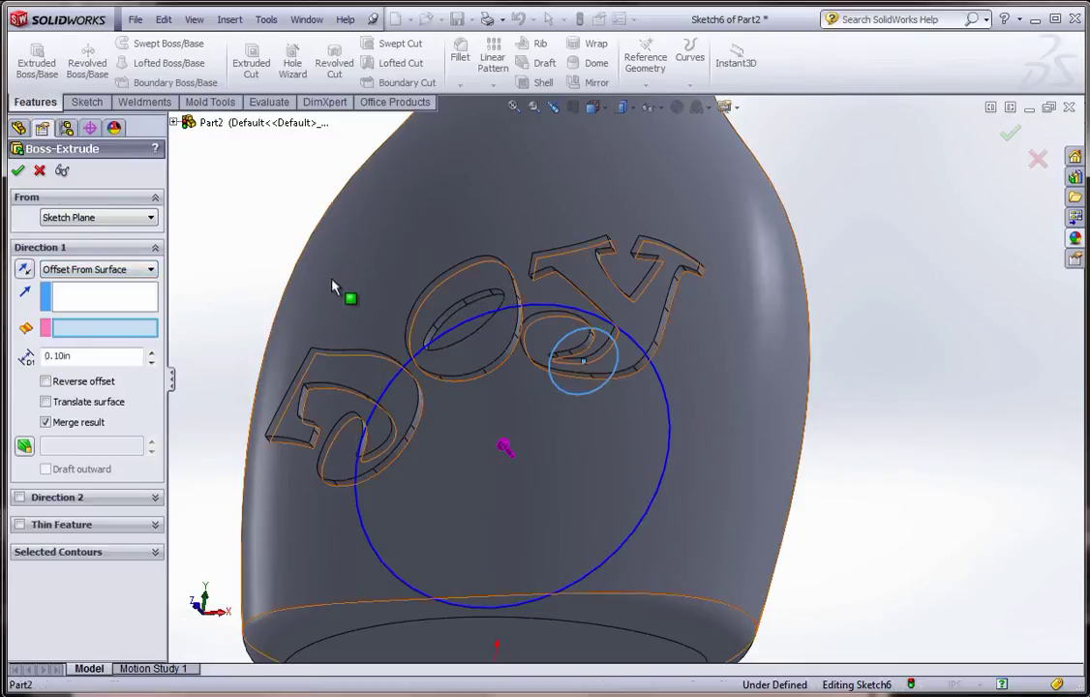
click(337, 288)
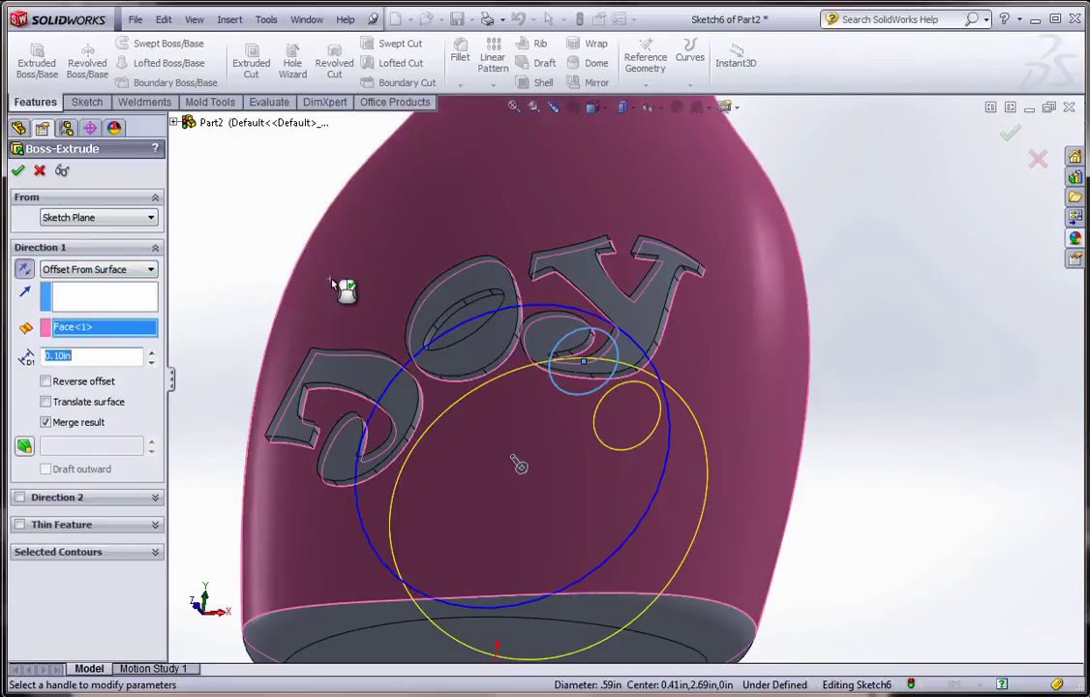
click(25, 269)
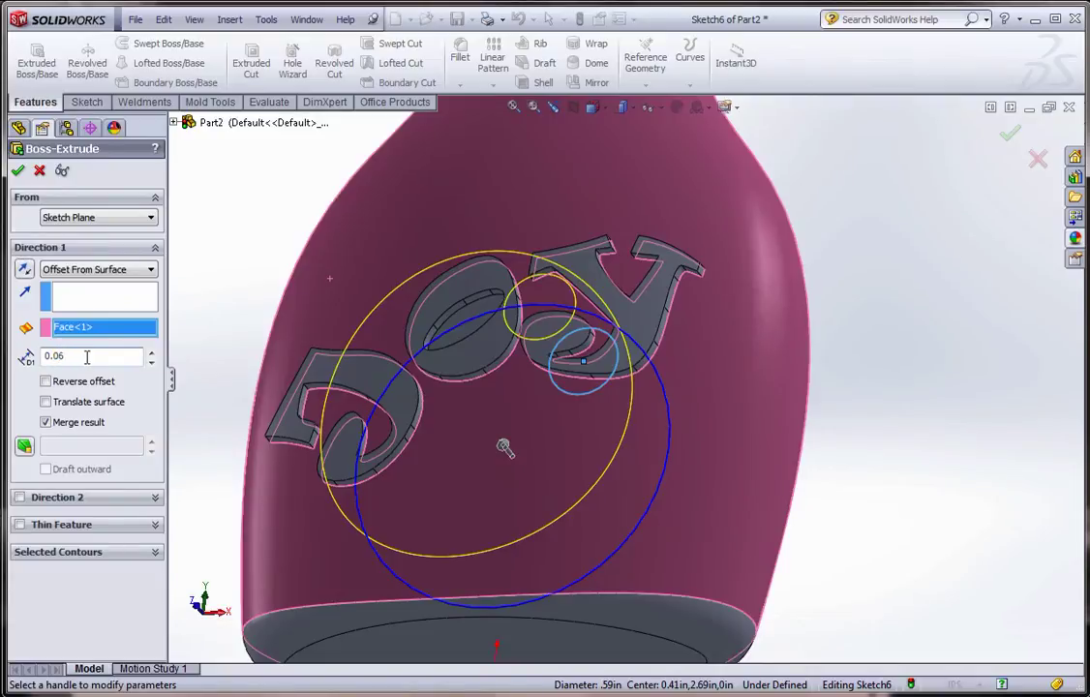
click(46, 381)
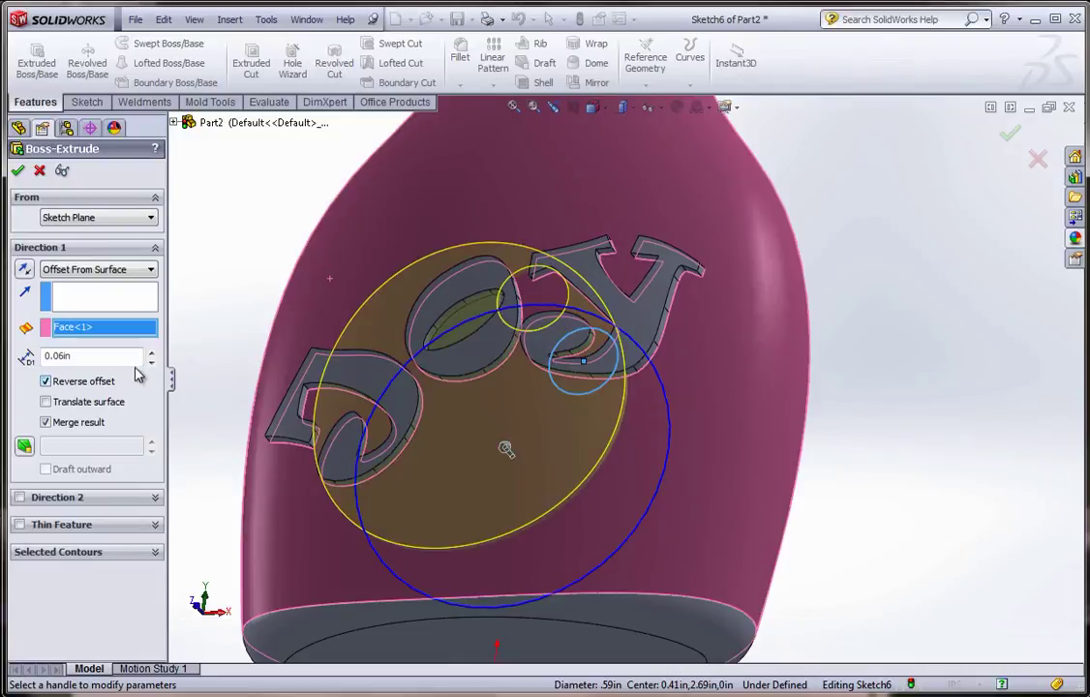
click(17, 170)
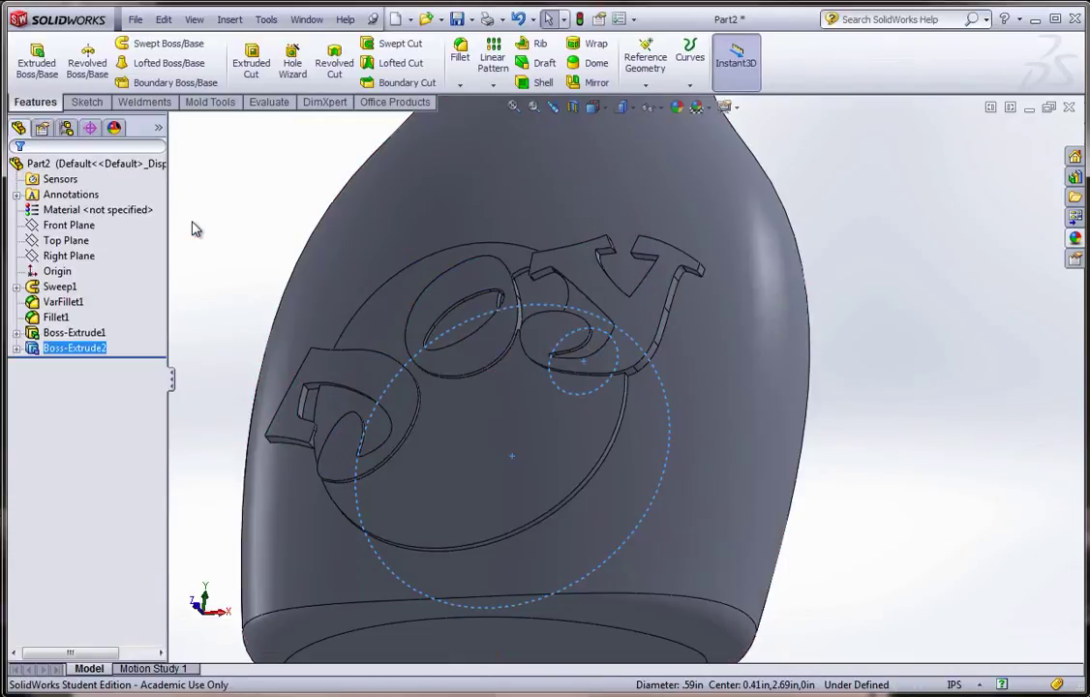
scroll(304, 317, up, 6)
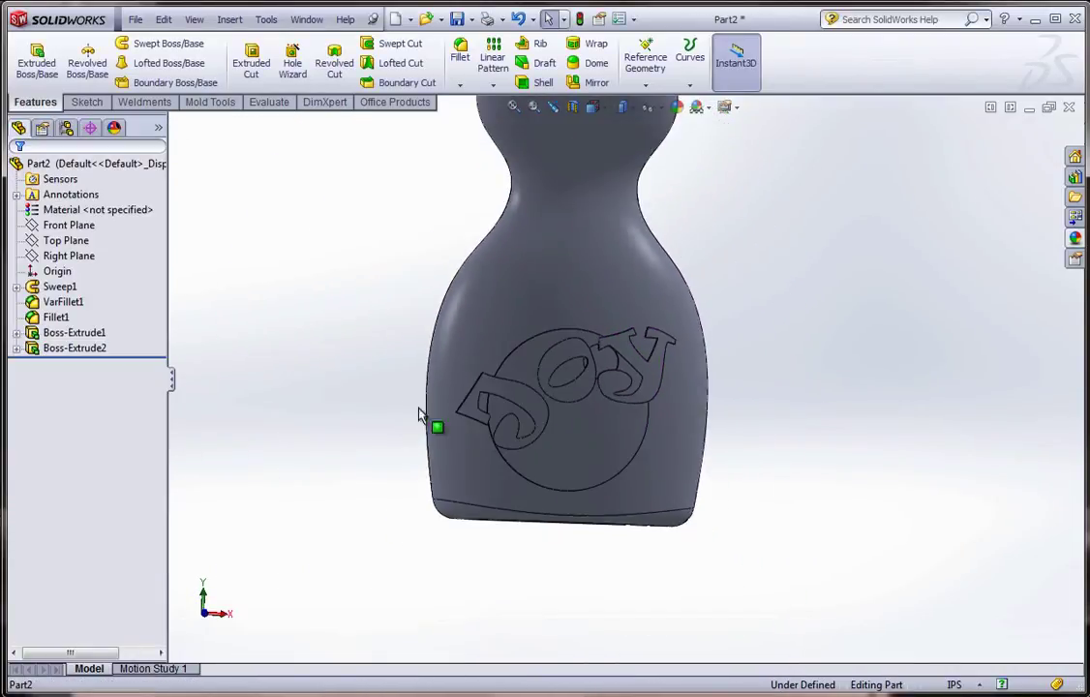
middle_drag(438, 426, 652, 348)
scroll(626, 237, down, 4)
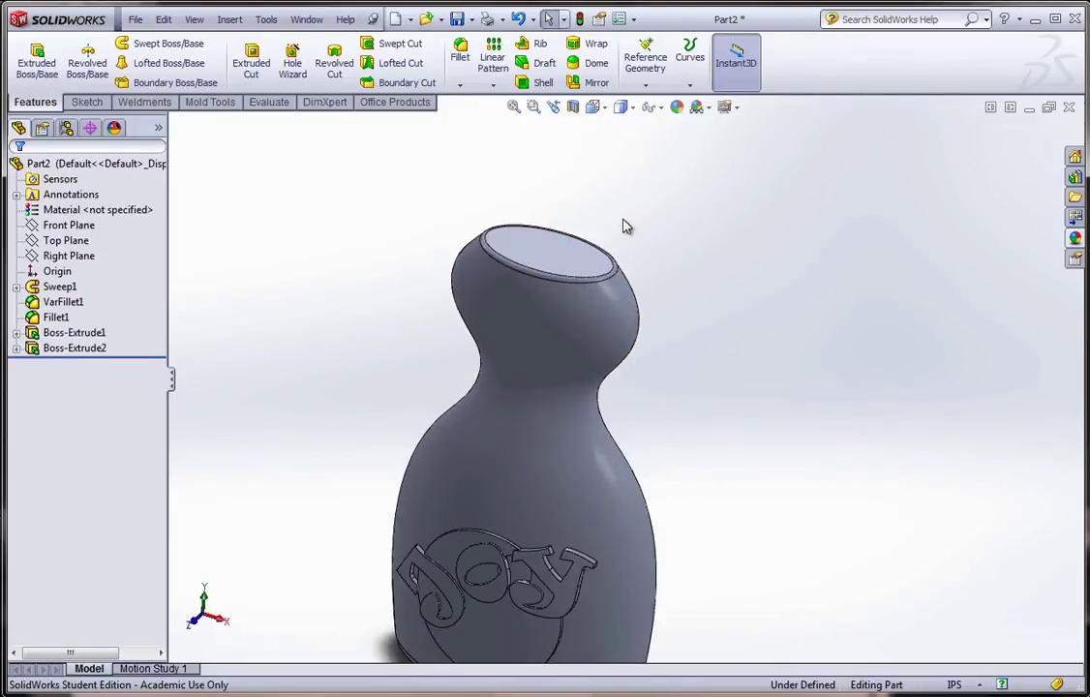
- Sketch a circle centred on the bottle's top face
click(523, 272)
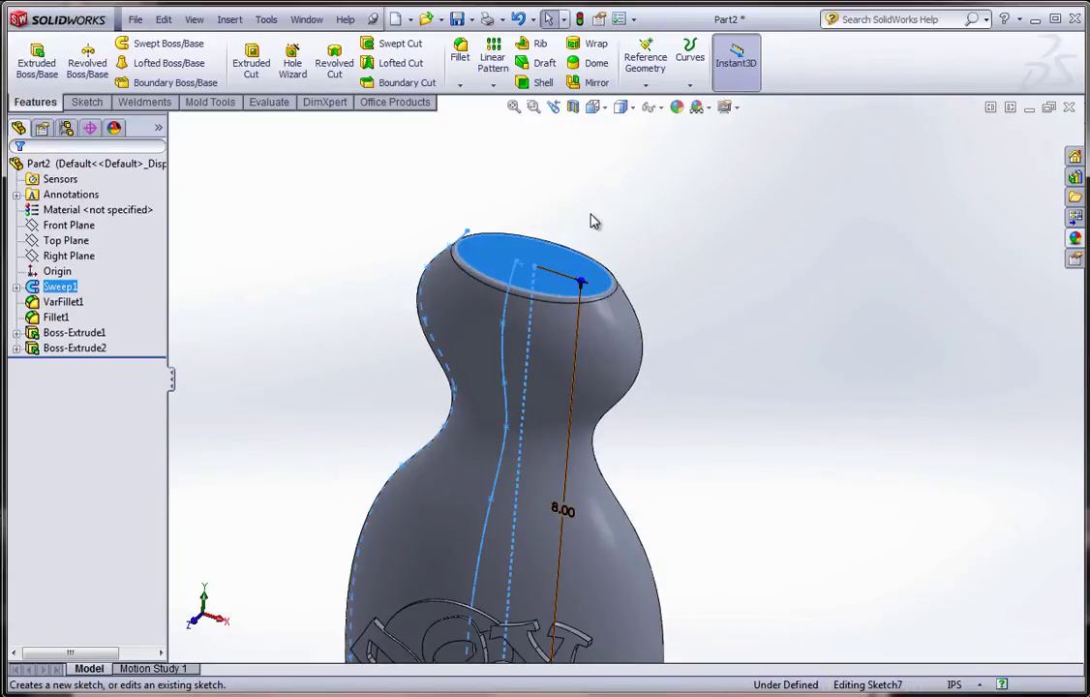
click(586, 208)
click(139, 43)
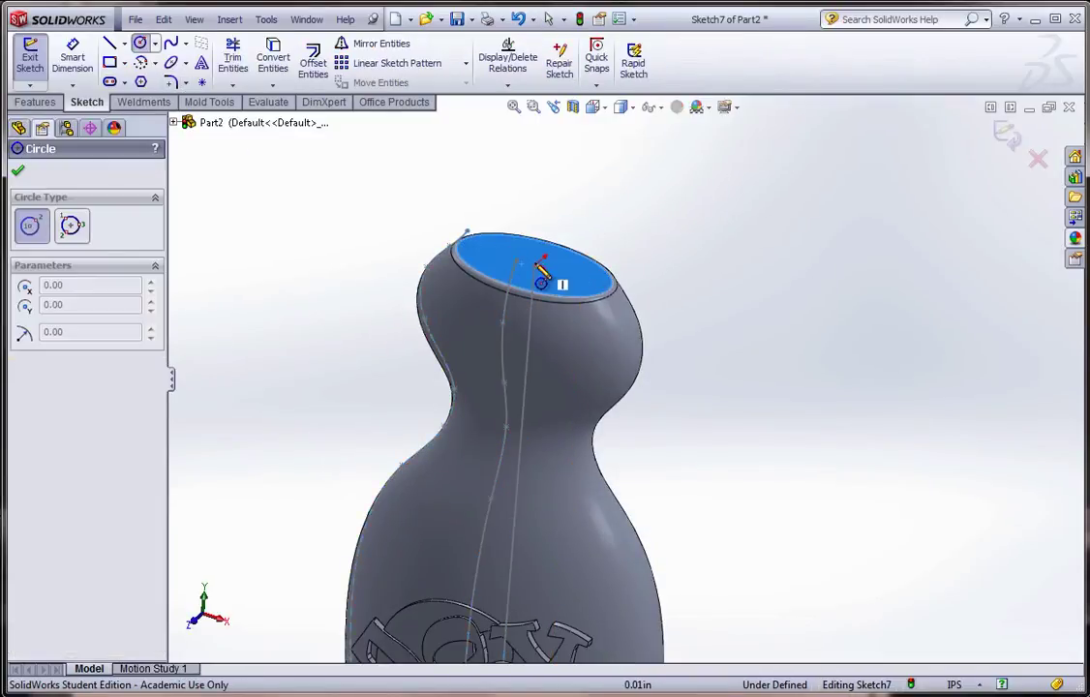
drag(536, 266, 569, 276)
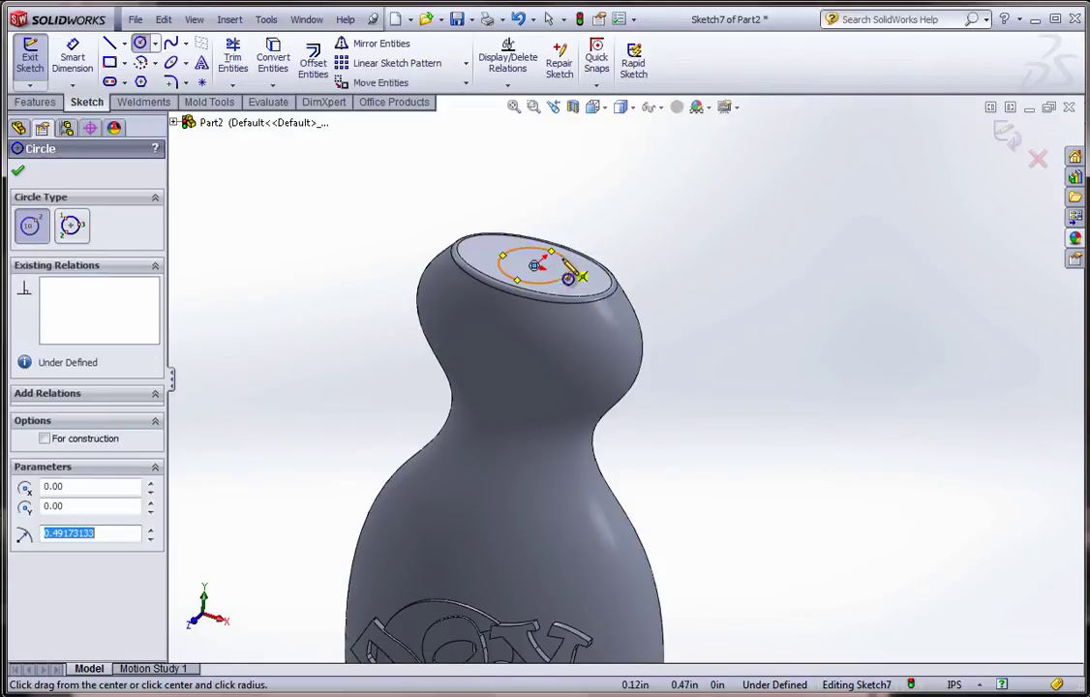
- Extrude the circle 0.75in upward into the neck cylinder
click(35, 101)
click(36, 64)
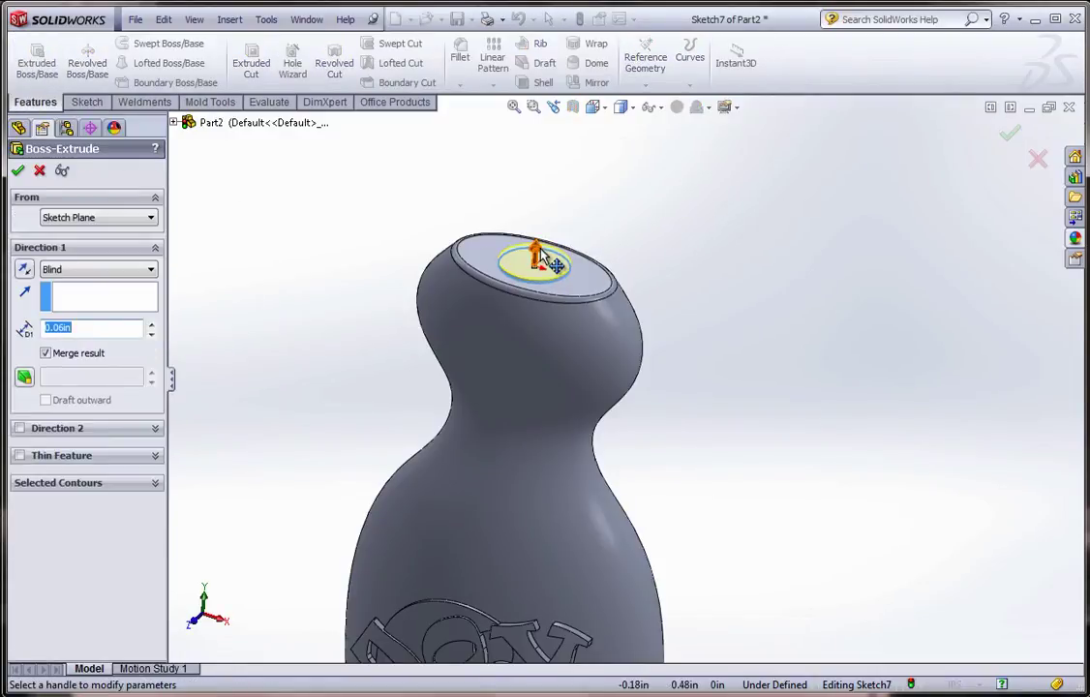
drag(545, 250, 558, 235)
click(17, 170)
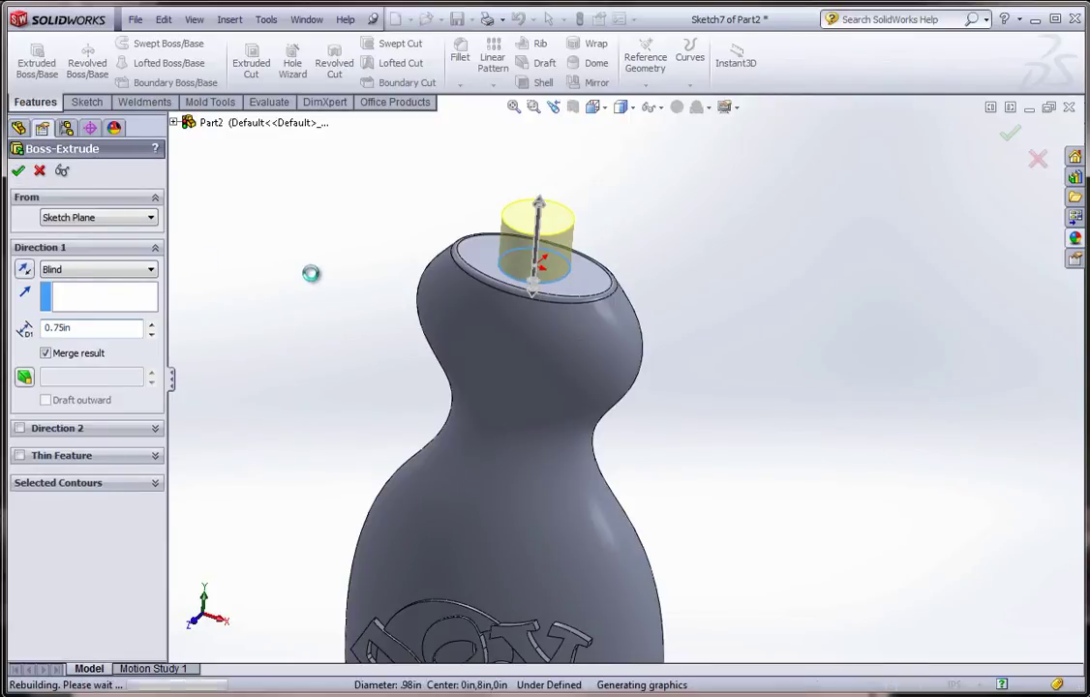
middle_drag(426, 404, 504, 387)
scroll(568, 450, up, 3)
middle_drag(567, 451, 565, 487)
scroll(582, 602, down, 2)
scroll(558, 565, down, 3)
scroll(613, 315, up, 2)
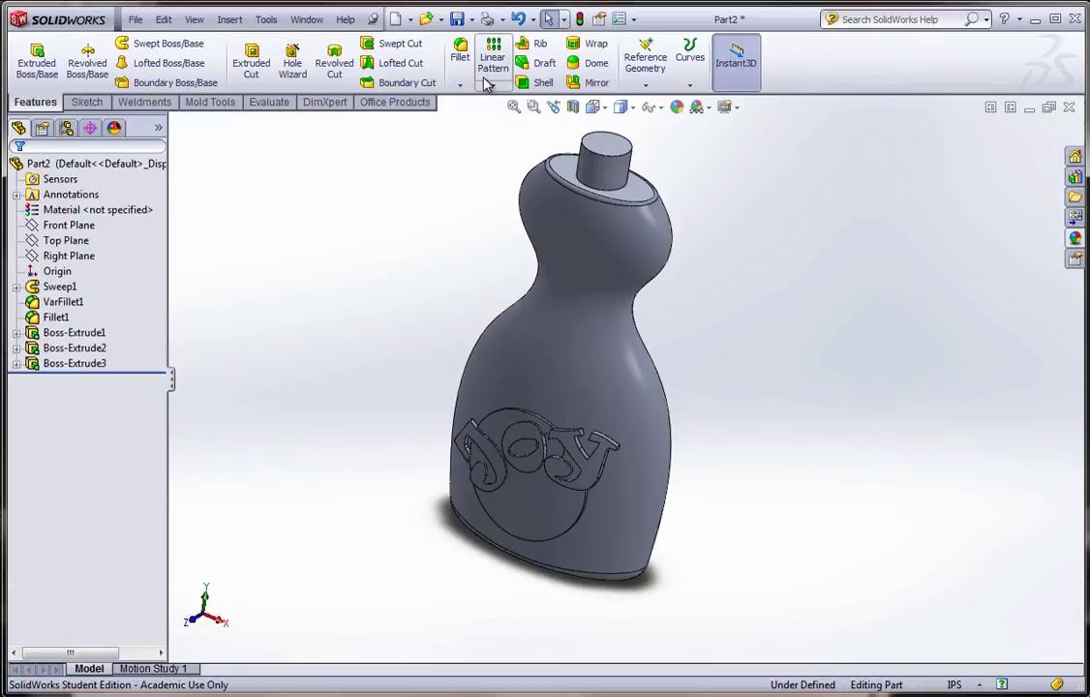
- Set up a 0.03in shell with the neck top face removed, ready for multi-thickness faces
click(537, 82)
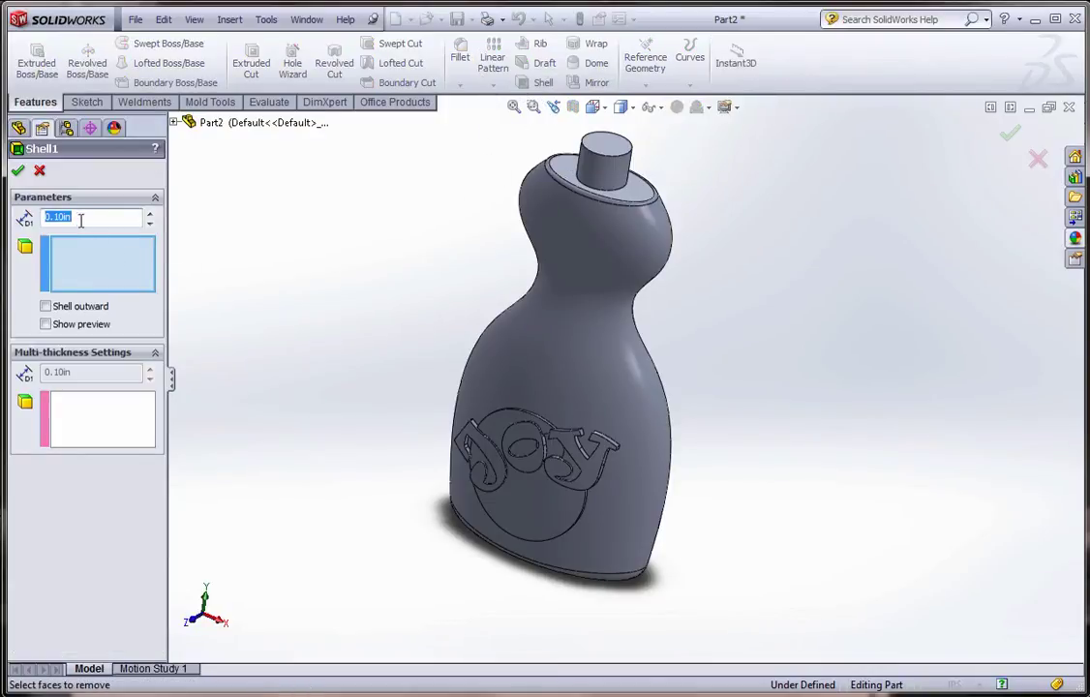
text(.03)
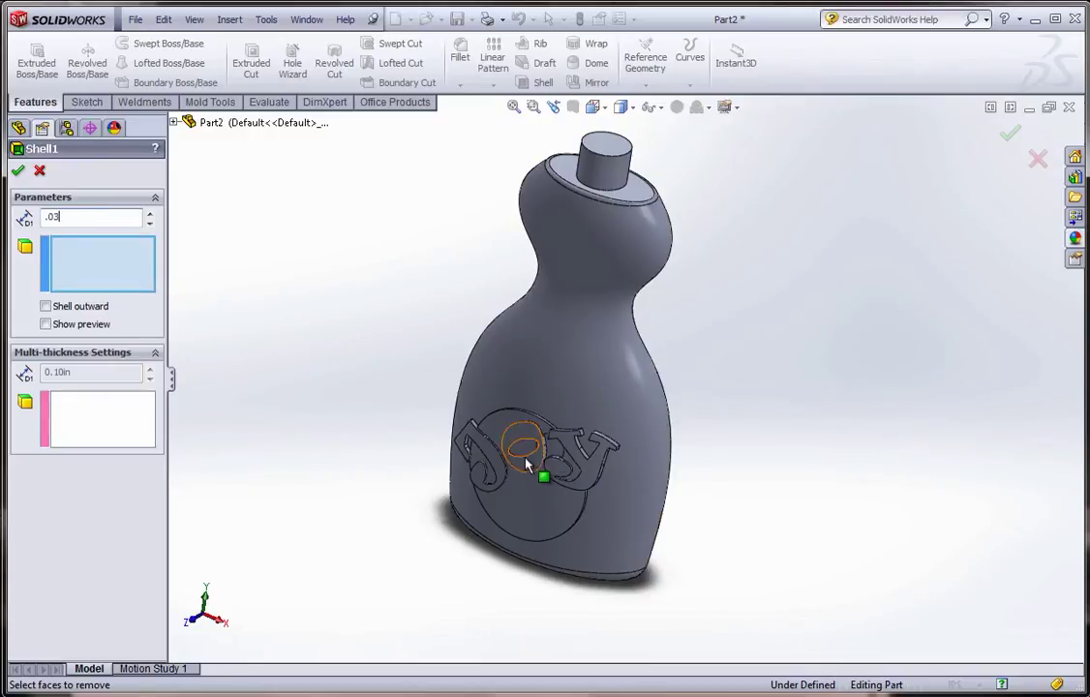
scroll(555, 444, down, 5)
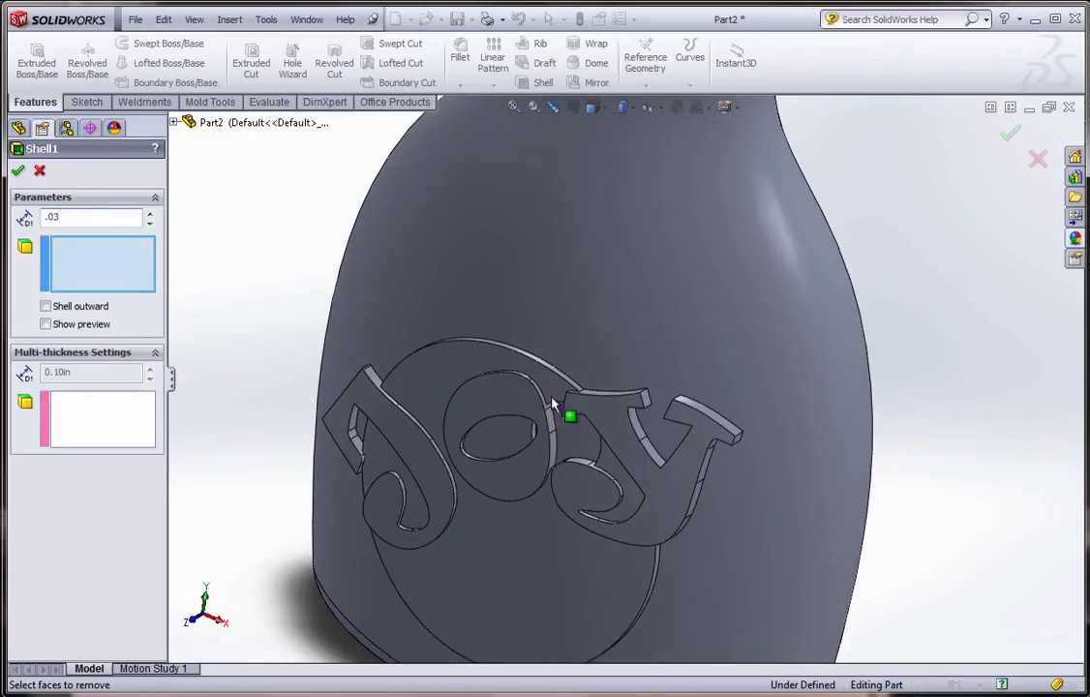
key(f)
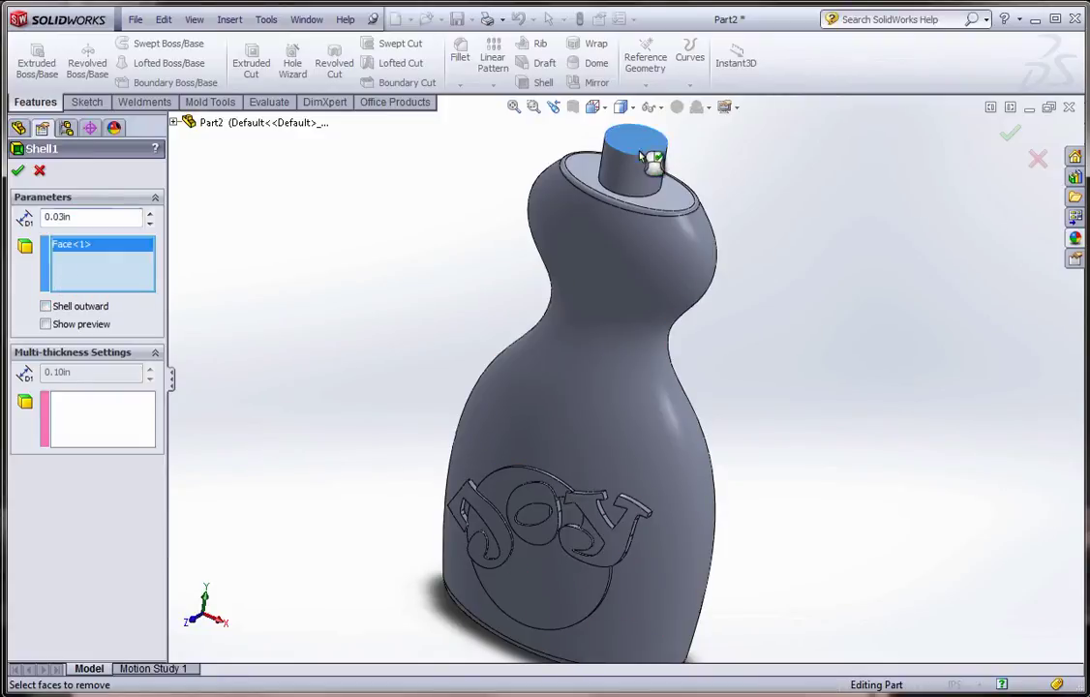
click(73, 410)
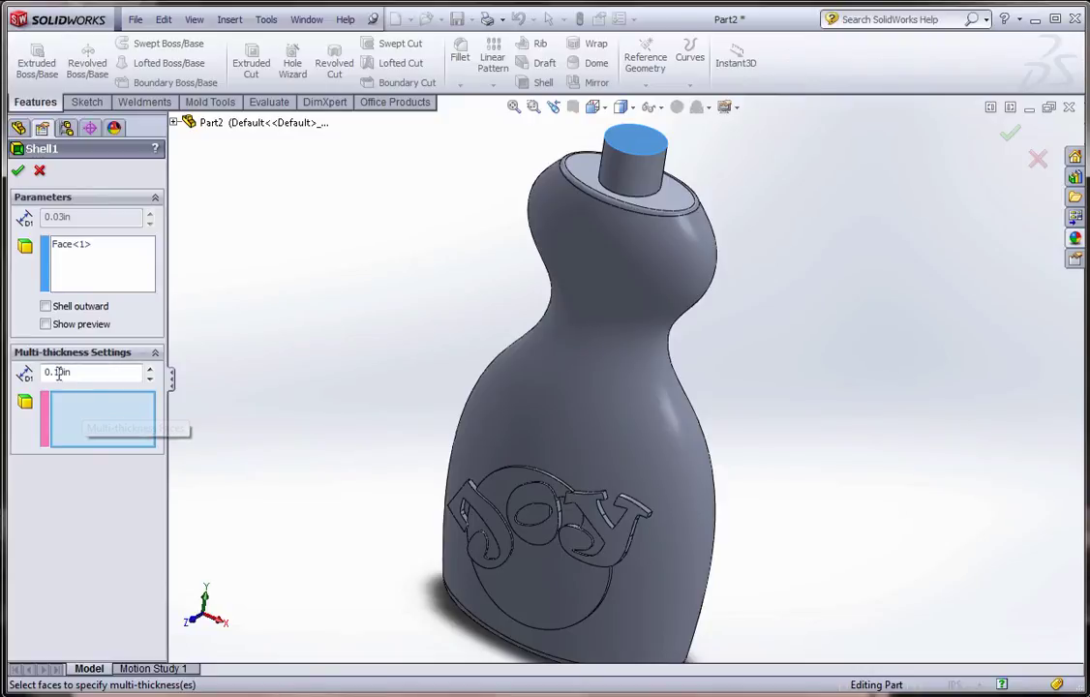
- Give the neck's side face a 0.06in wall, apply the shell and accept the warning
drag(54, 372, 58, 372)
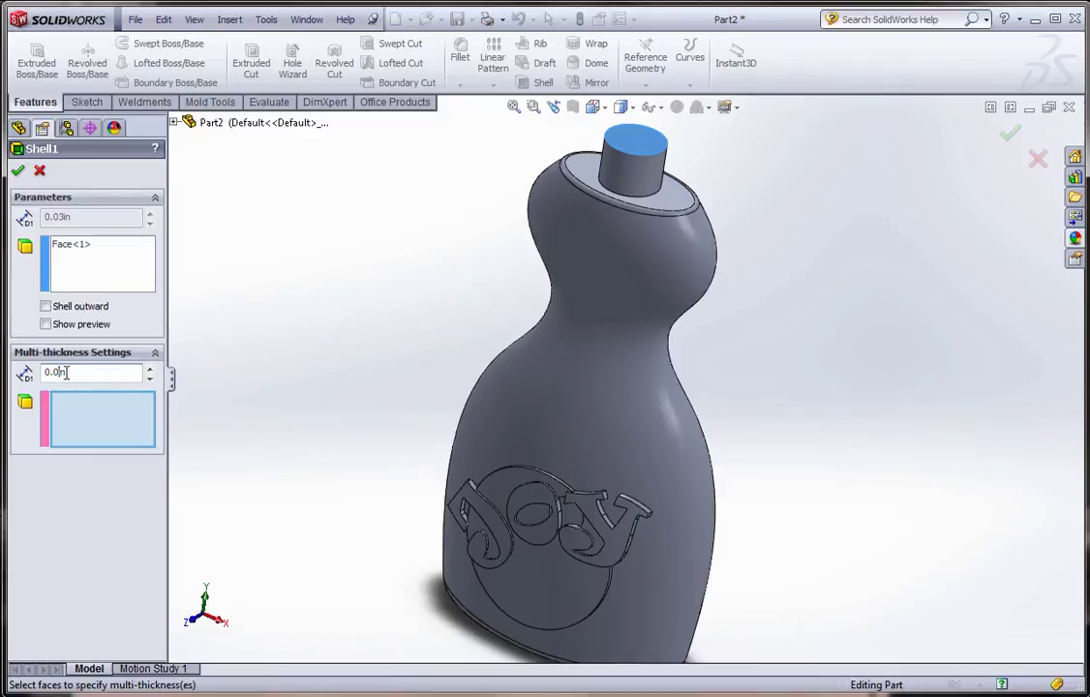
click(626, 180)
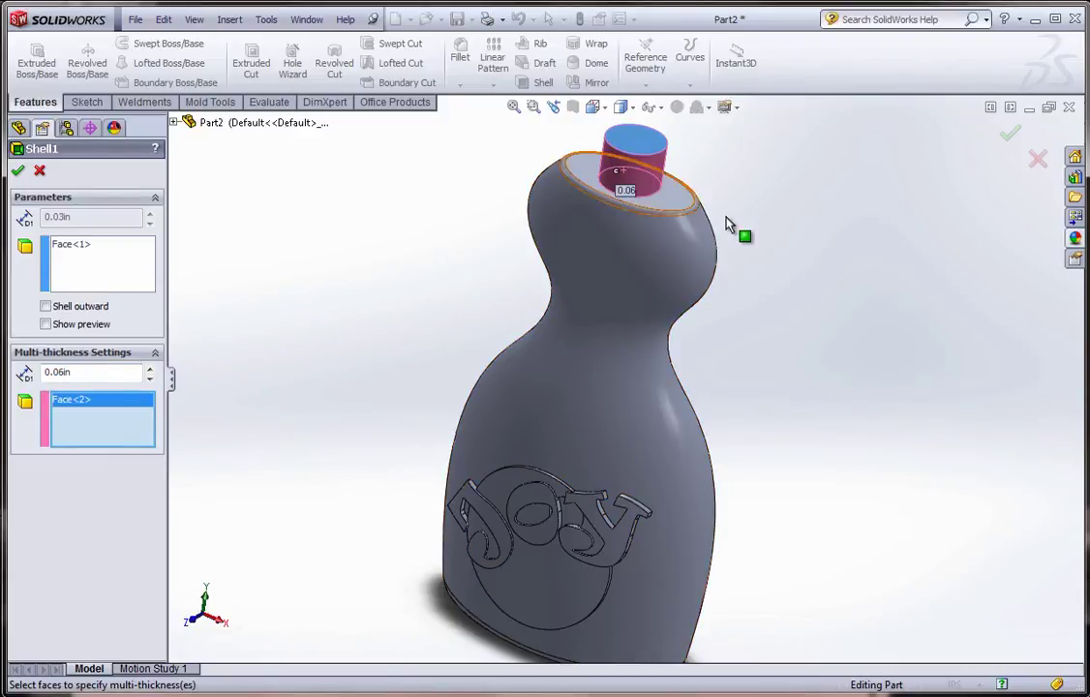
scroll(656, 224, down, 5)
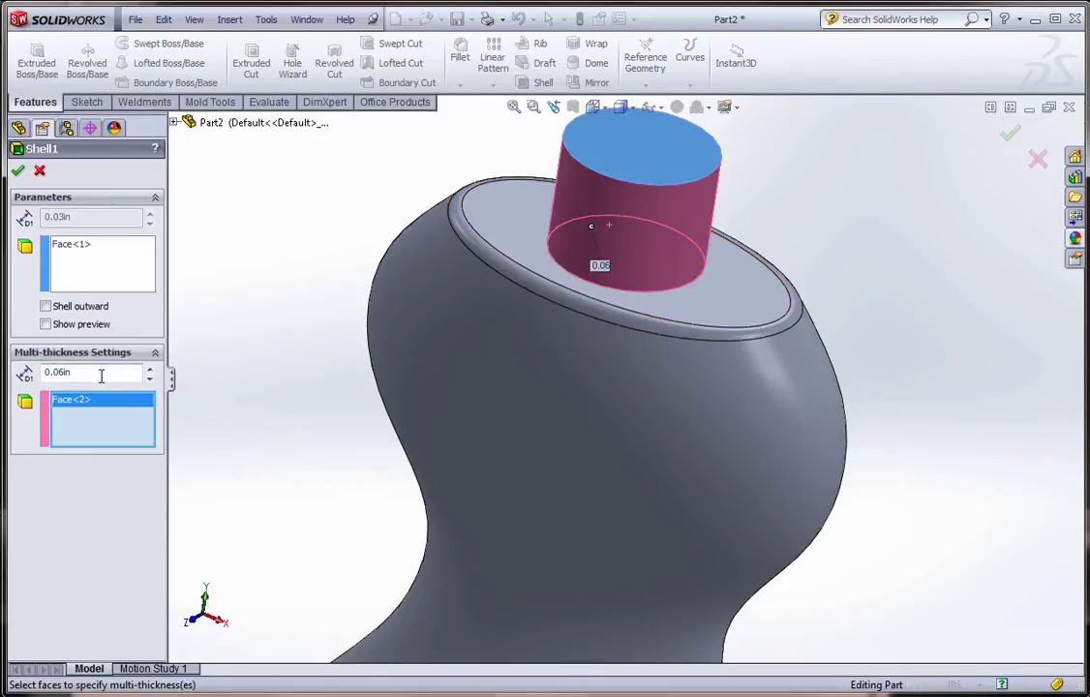
click(18, 171)
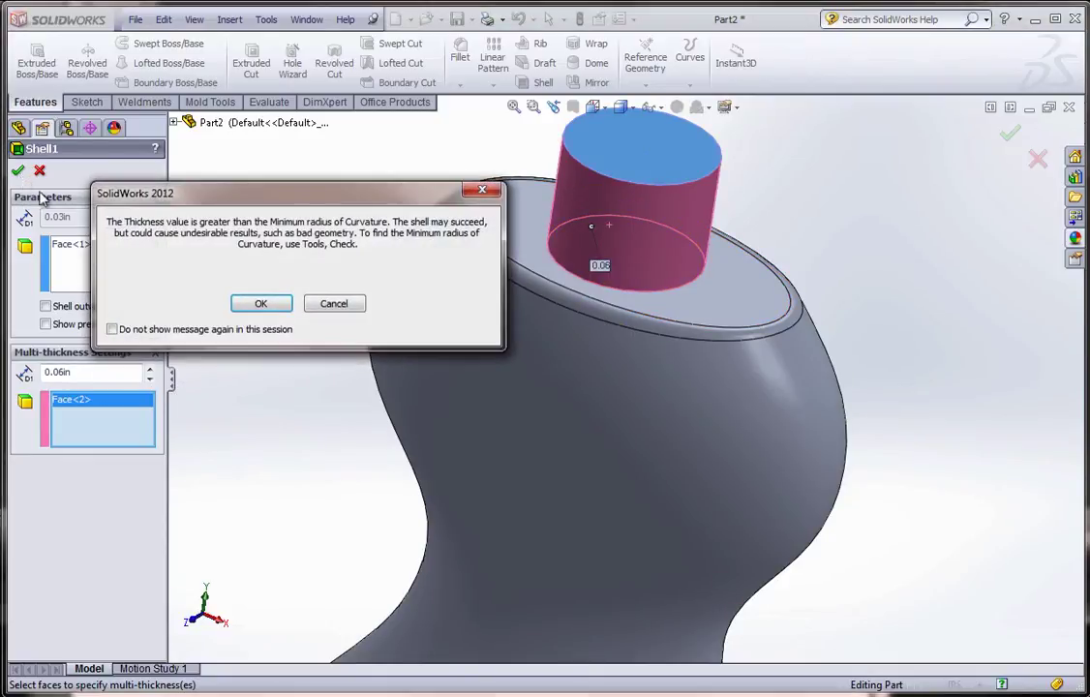
click(261, 305)
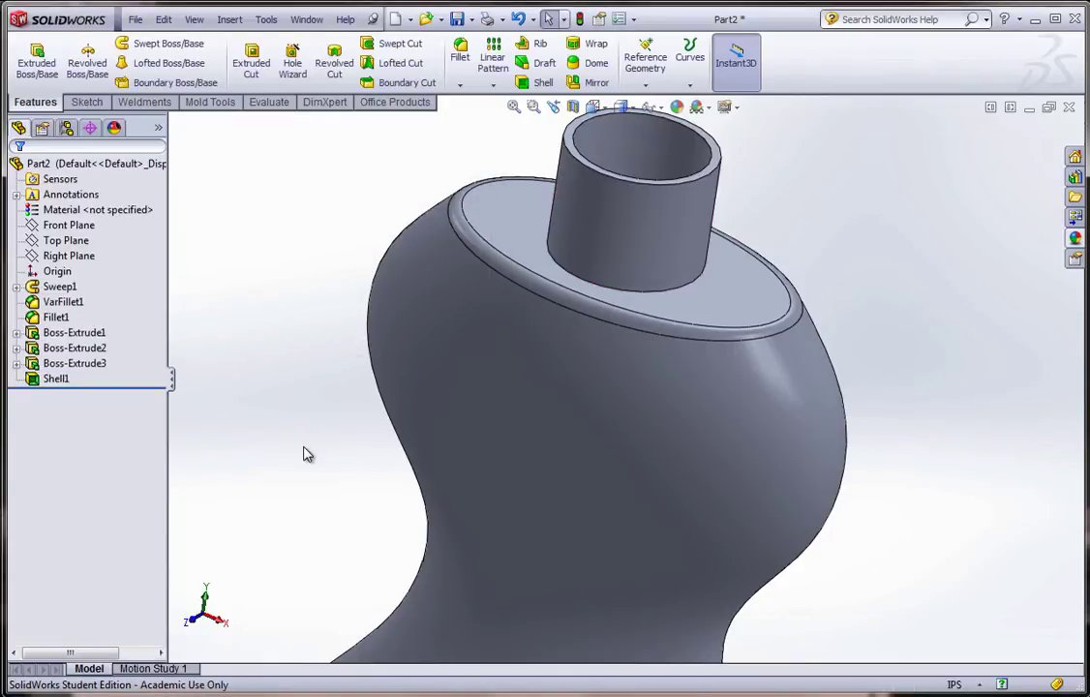
scroll(325, 506, up, 2)
scroll(324, 507, up, 2)
middle_drag(404, 540, 647, 452)
scroll(485, 336, down, 2)
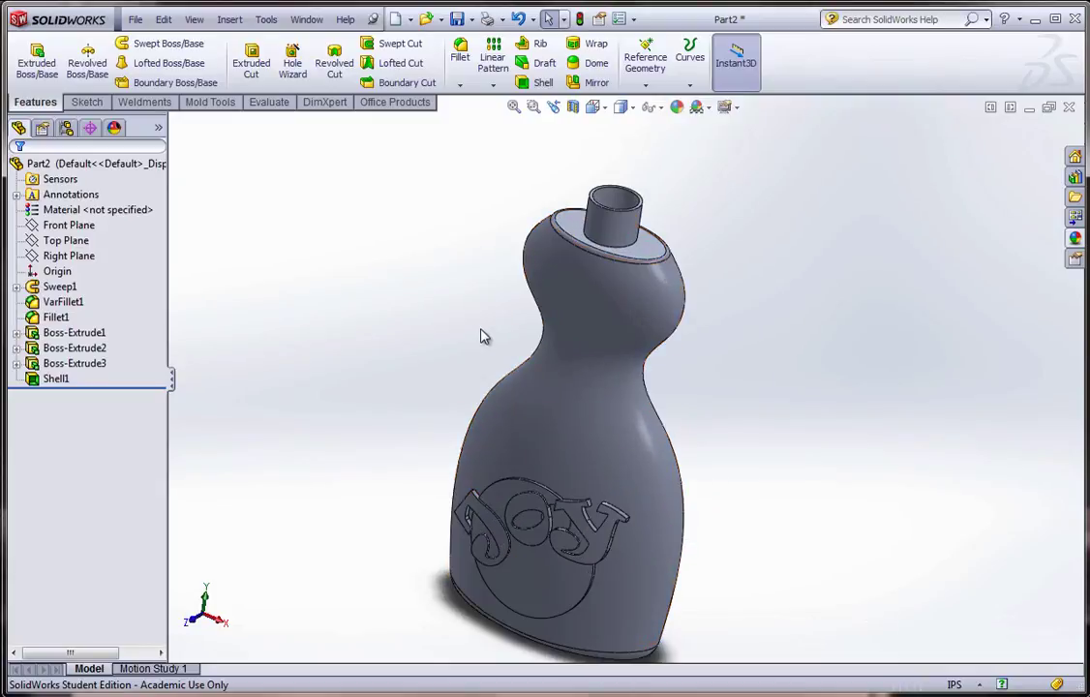
click(573, 109)
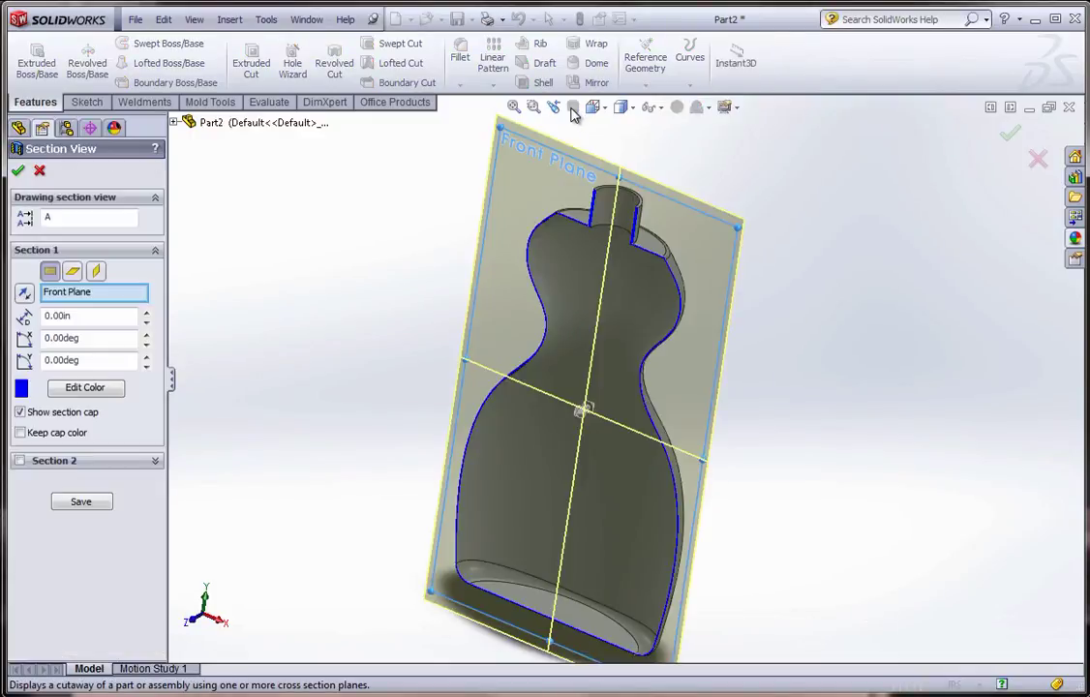
key(ctrl+8)
scroll(668, 228, down, 6)
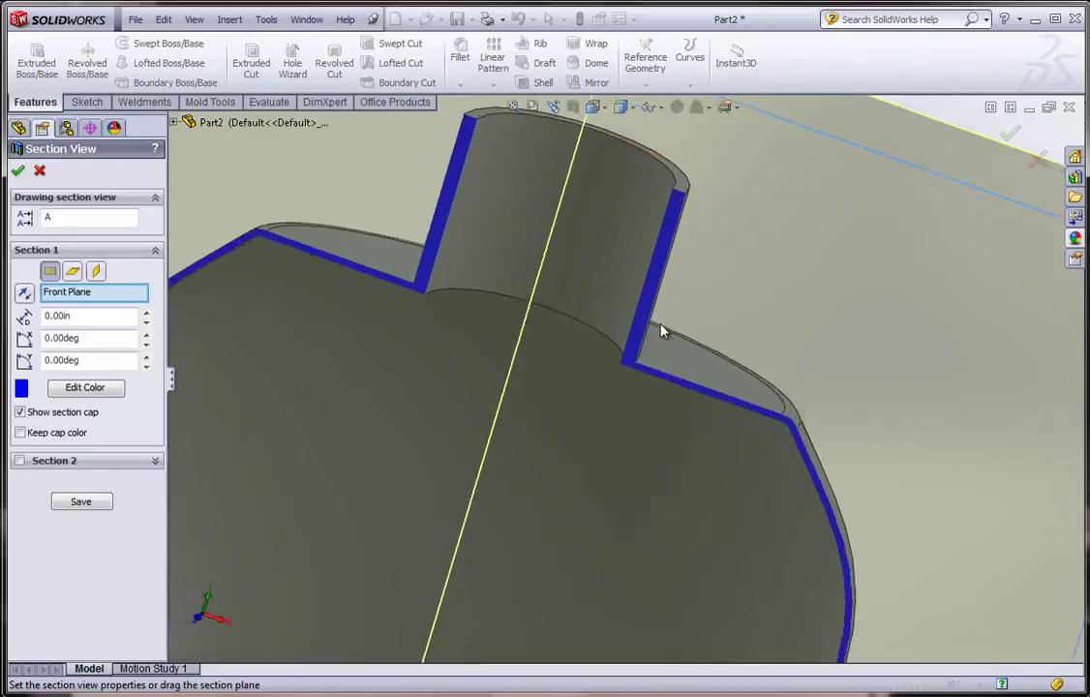
scroll(660, 344, down, 6)
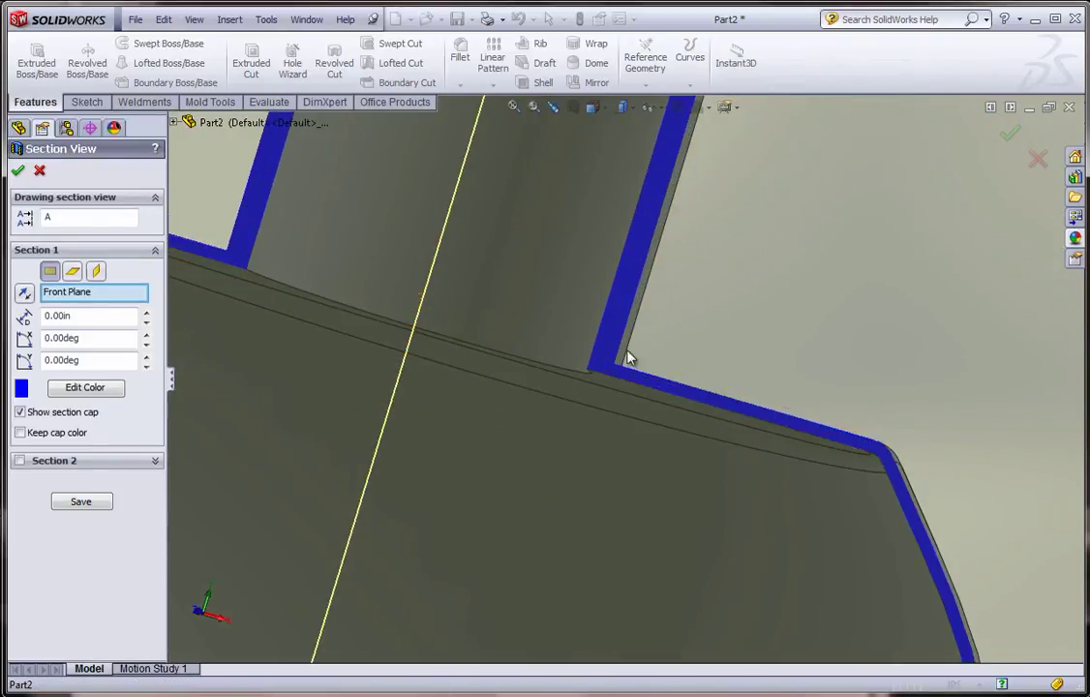
scroll(656, 492, up, 10)
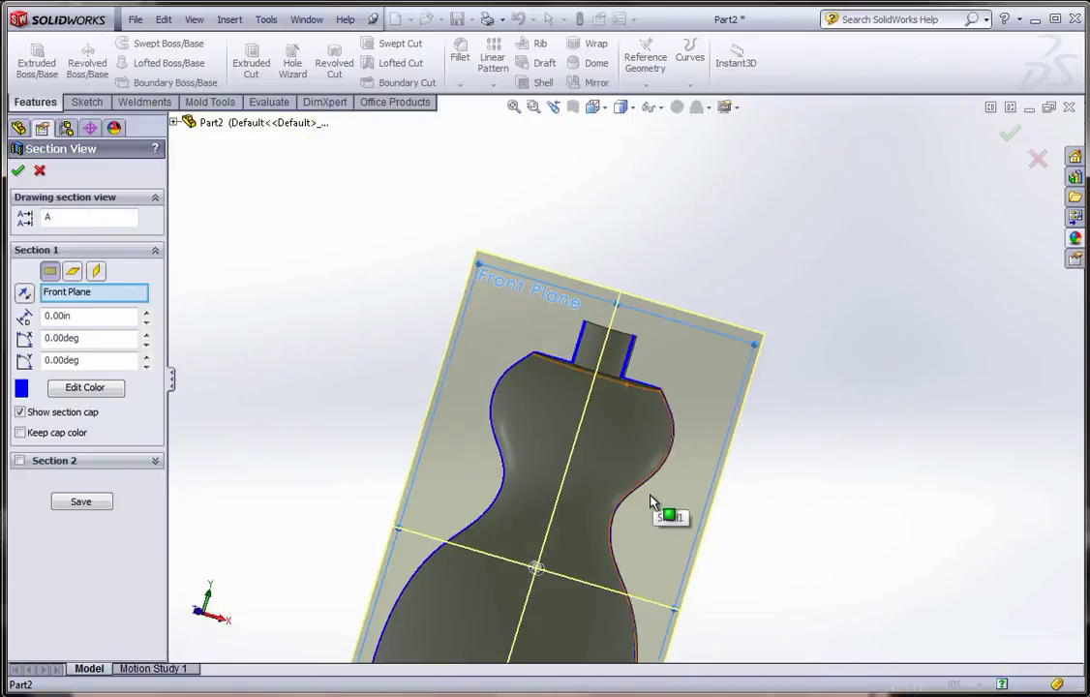
middle_drag(665, 516, 609, 385)
scroll(637, 557, up, 3)
scroll(627, 518, down, 4)
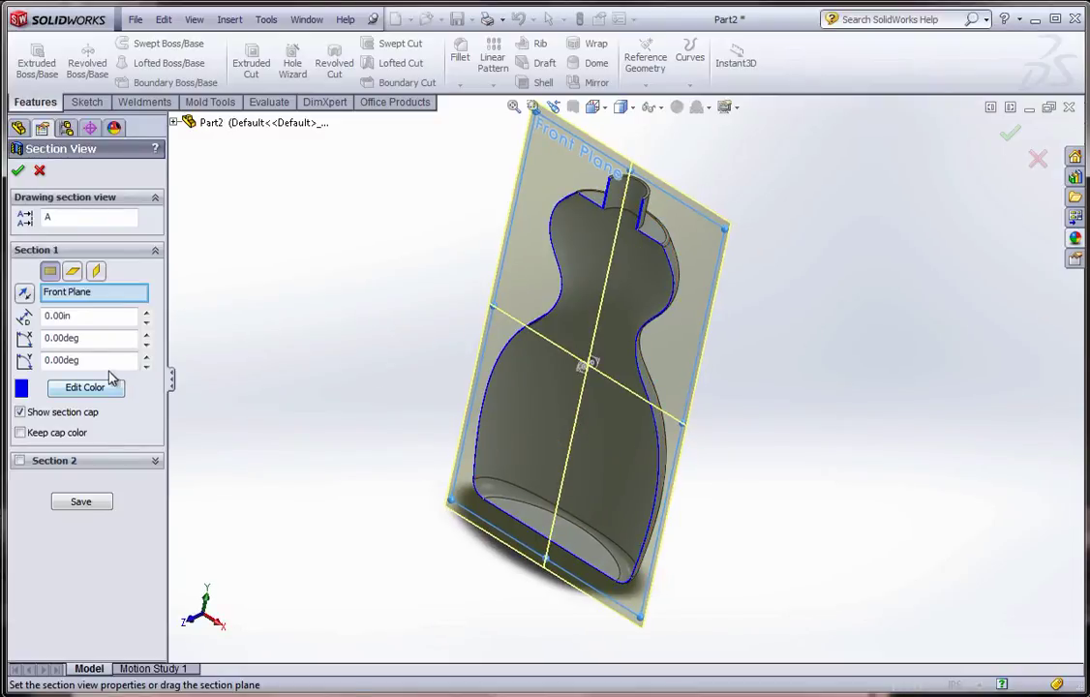
click(24, 292)
middle_drag(423, 455, 318, 383)
scroll(630, 463, down, 5)
mouse_move(617, 450)
middle_down()
mouse_move(584, 487)
mouse_move(584, 519)
mouse_move(628, 516)
mouse_move(618, 452)
middle_up()
scroll(618, 451, up, 5)
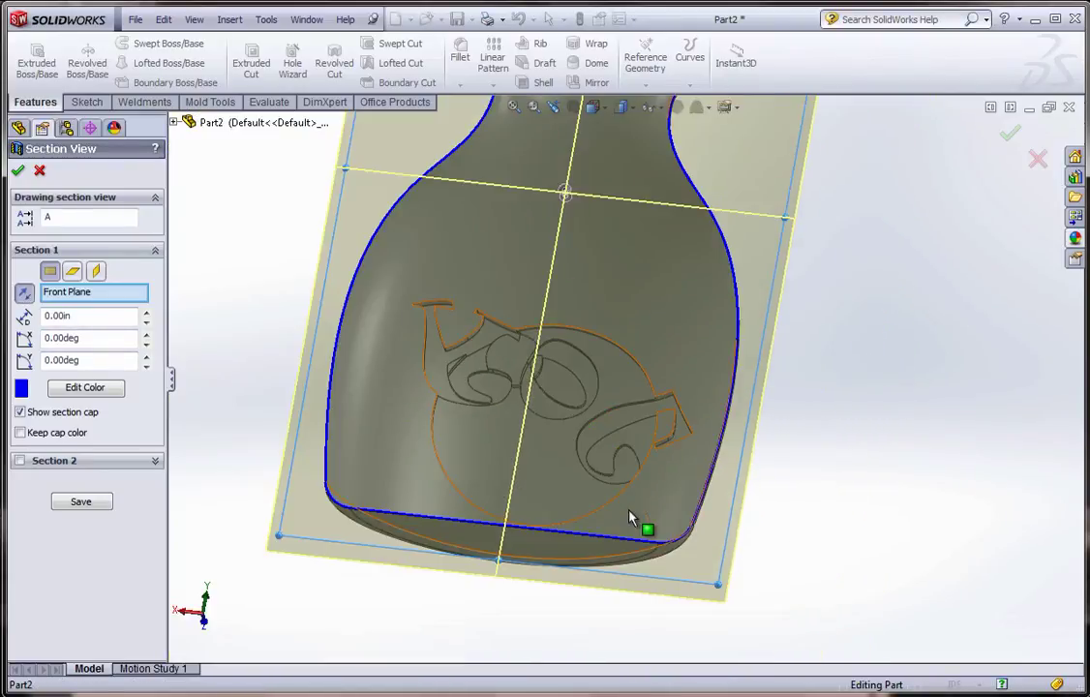
scroll(571, 357, down, 3)
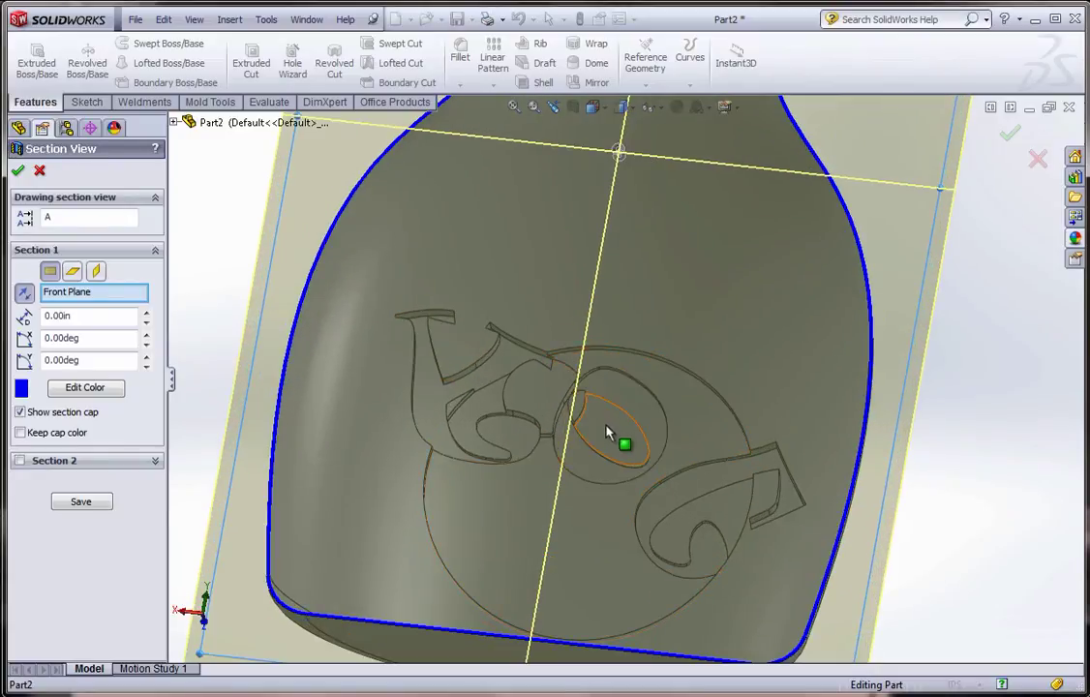
scroll(613, 476, up, 3)
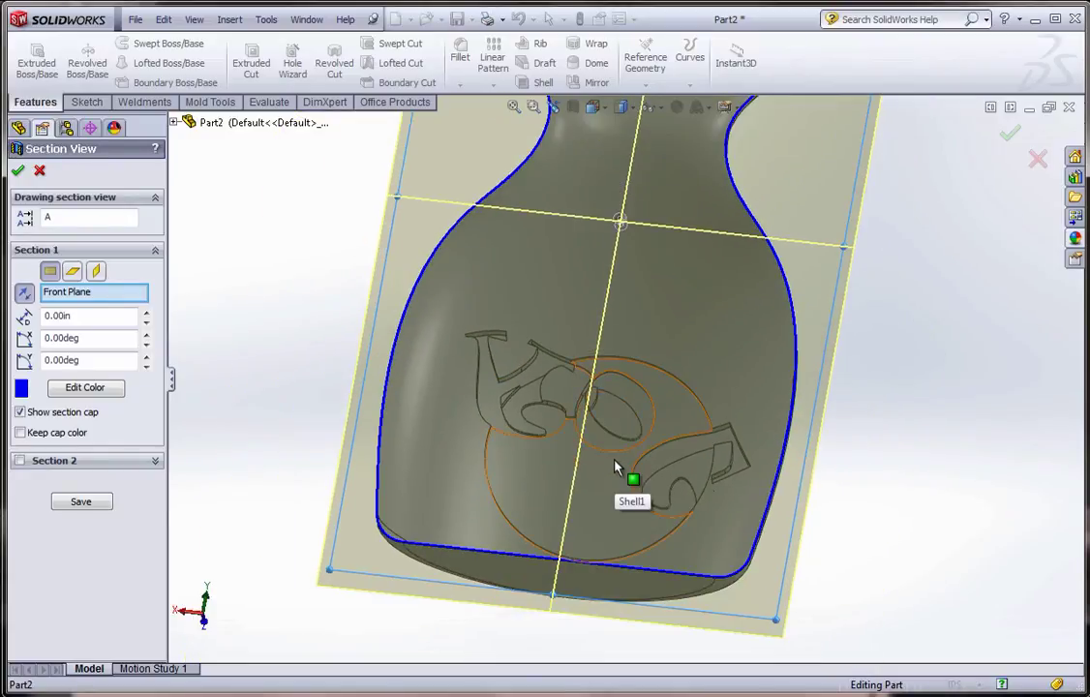
scroll(619, 465, up, 2)
mouse_move(704, 298)
middle_down()
mouse_move(672, 297)
mouse_move(687, 365)
mouse_move(703, 317)
middle_up()
scroll(722, 278, up, 2)
scroll(722, 278, down, 3)
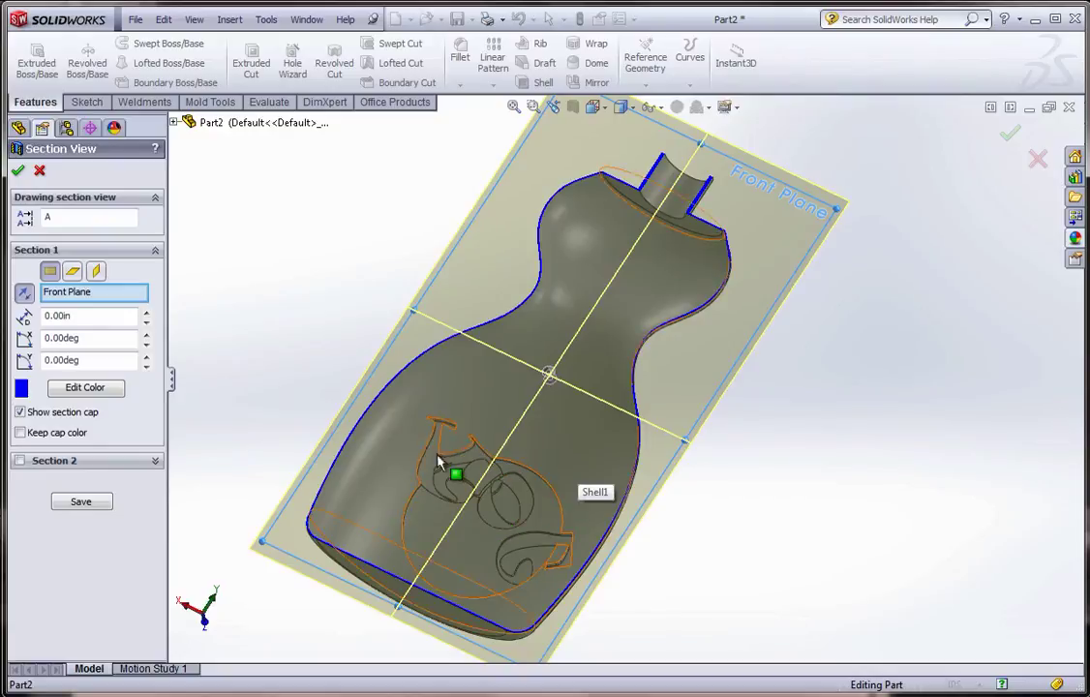
click(18, 174)
middle_drag(452, 321, 542, 562)
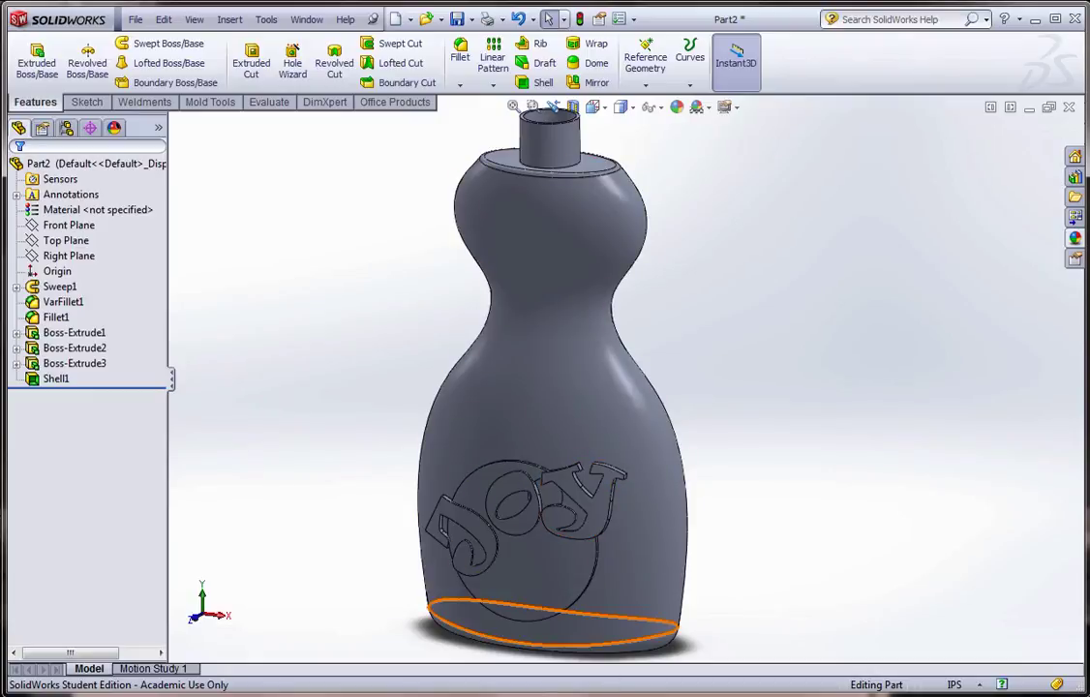